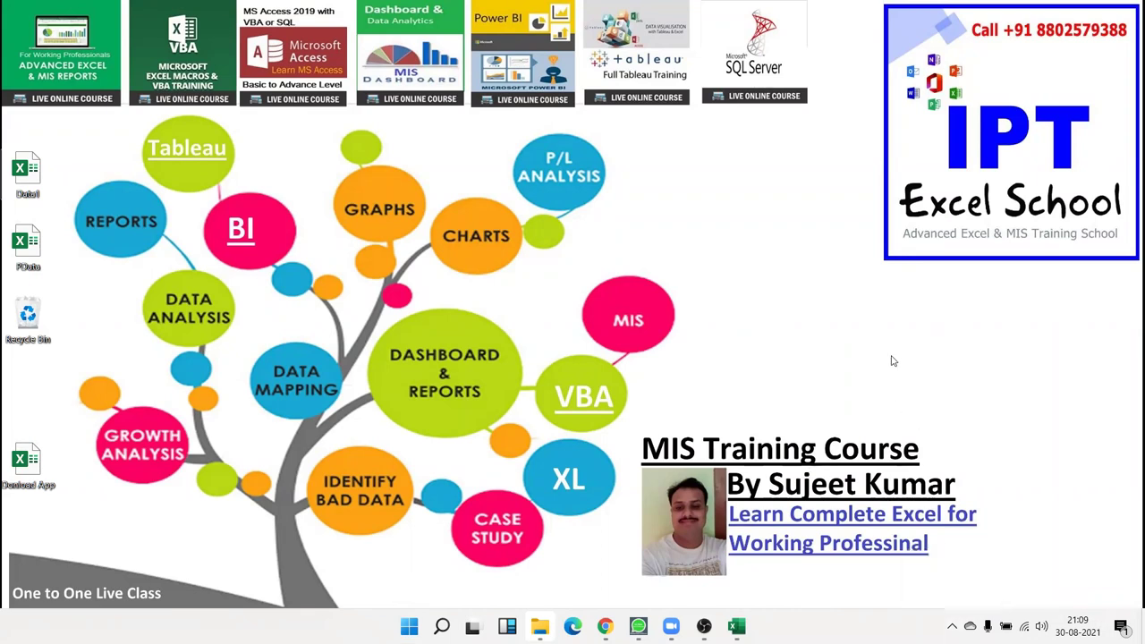
# Open a blank workbook and enter Sales in A1, then 85, 36, 85, 36, 23, 63, 36 in A2:A8.
pyautogui.click(750, 626)
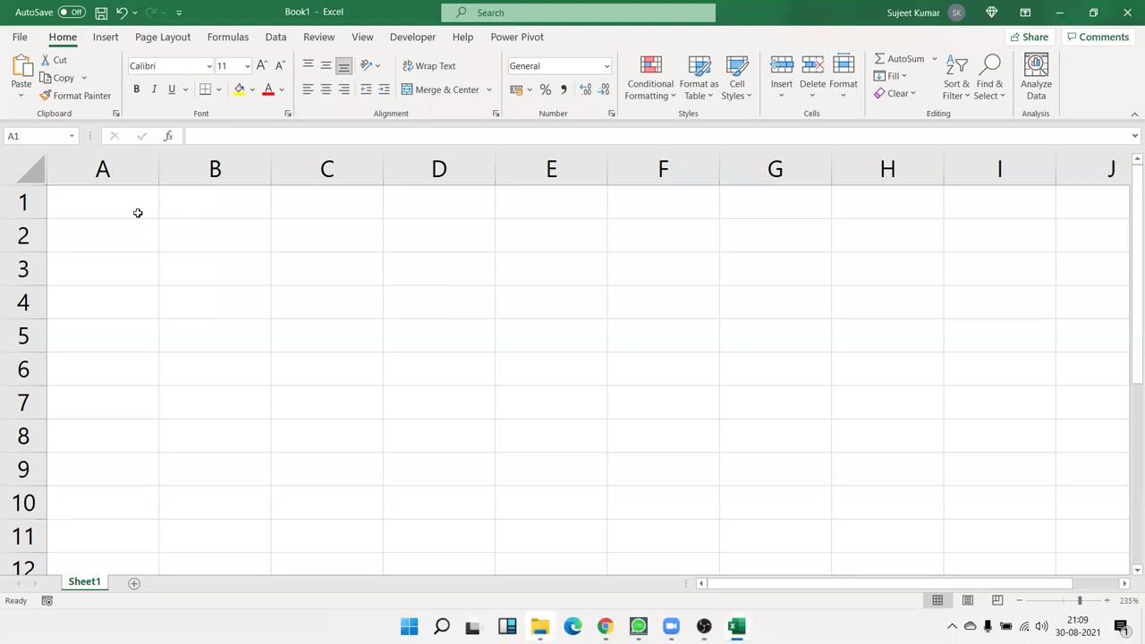
pyautogui.write('Sales')
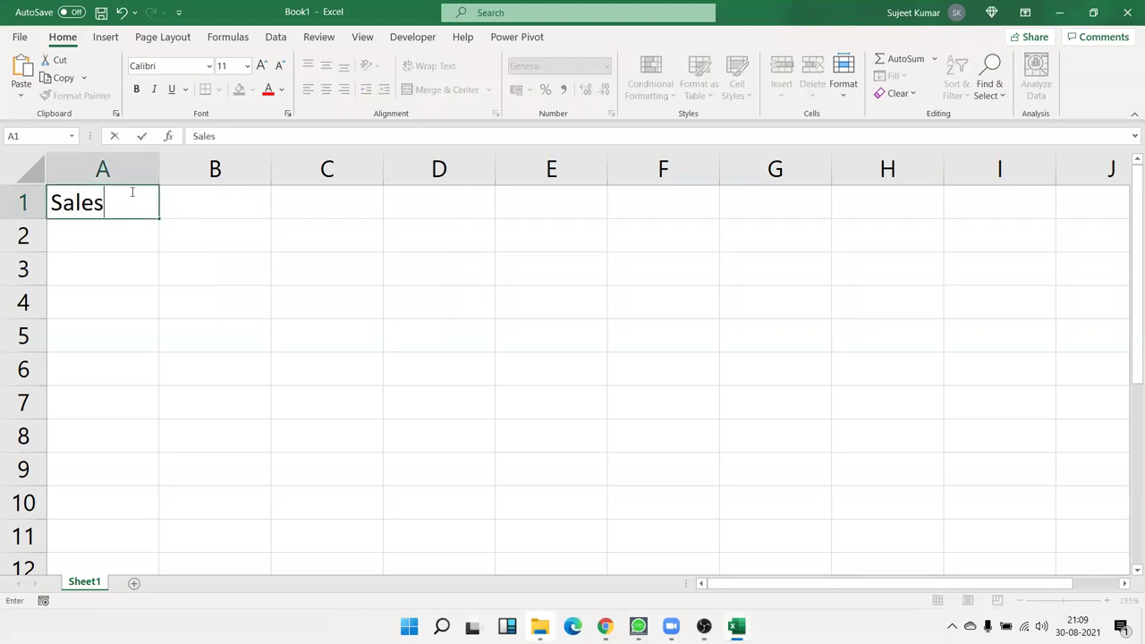
pyautogui.press('Return')
pyautogui.write('85')
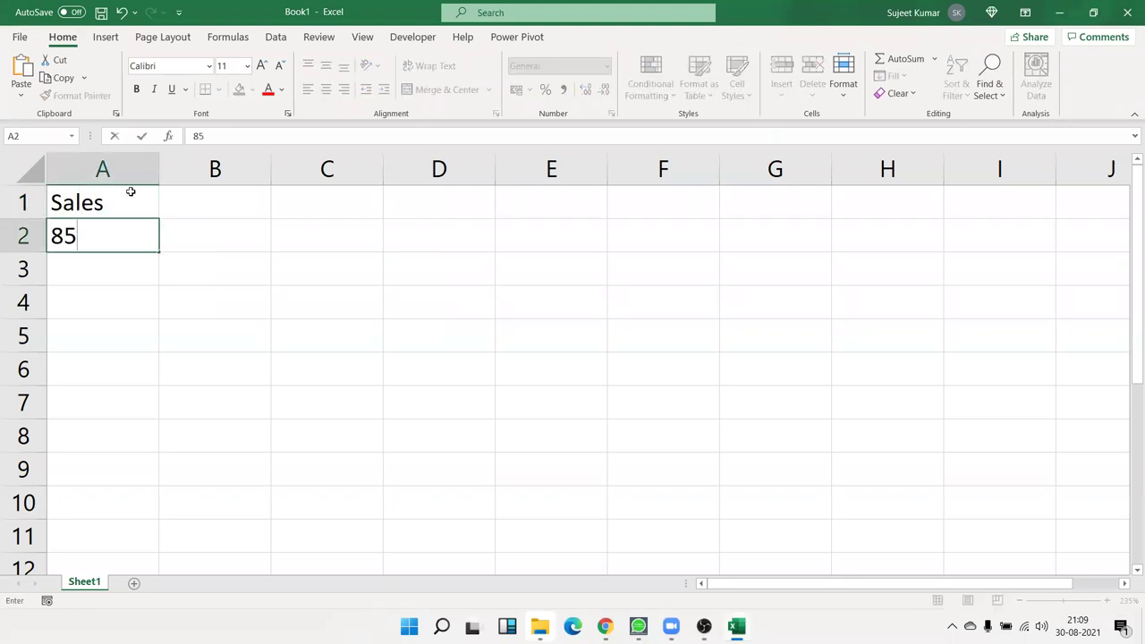
pyautogui.press('Return')
pyautogui.write('36')
pyautogui.press('Return')
pyautogui.write('85')
pyautogui.press('Return')
pyautogui.write('3')
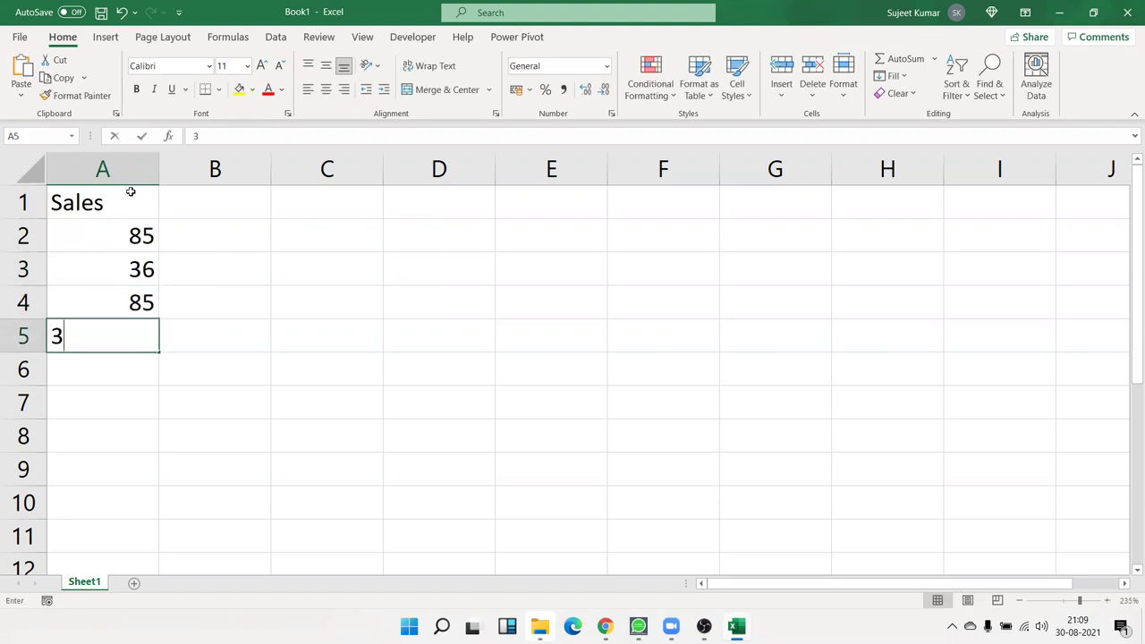
pyautogui.write('6')
pyautogui.press('Return')
pyautogui.write('23')
pyautogui.press('Return')
pyautogui.write('63')
pyautogui.press('Return')
pyautogui.write('3')
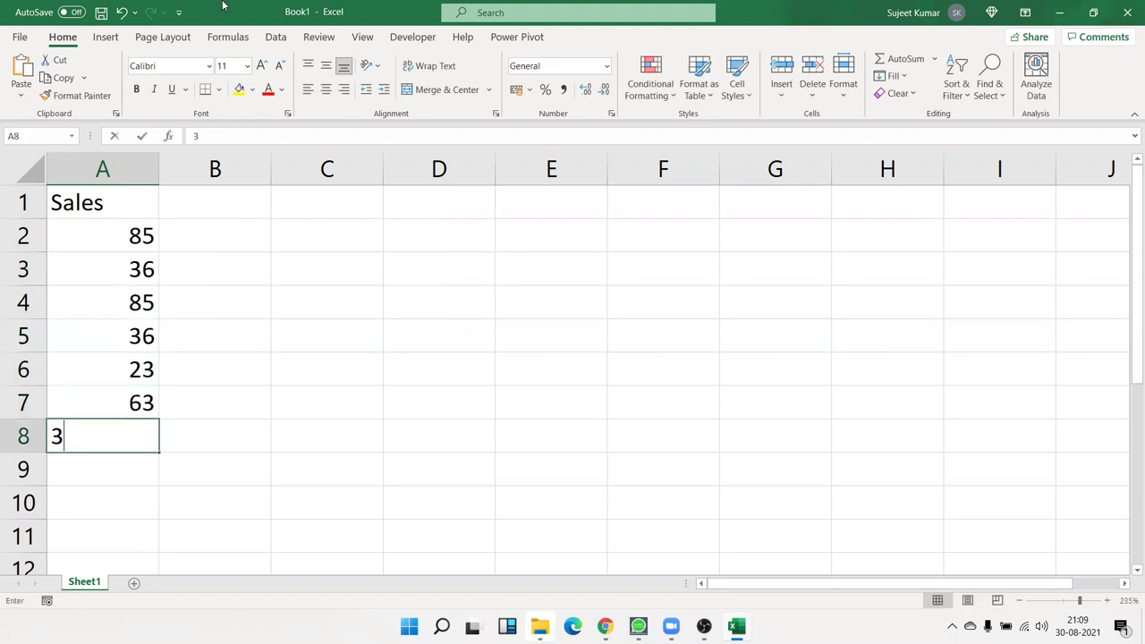
pyautogui.write('6')
pyautogui.press('Return')
pyautogui.click(216, 222)
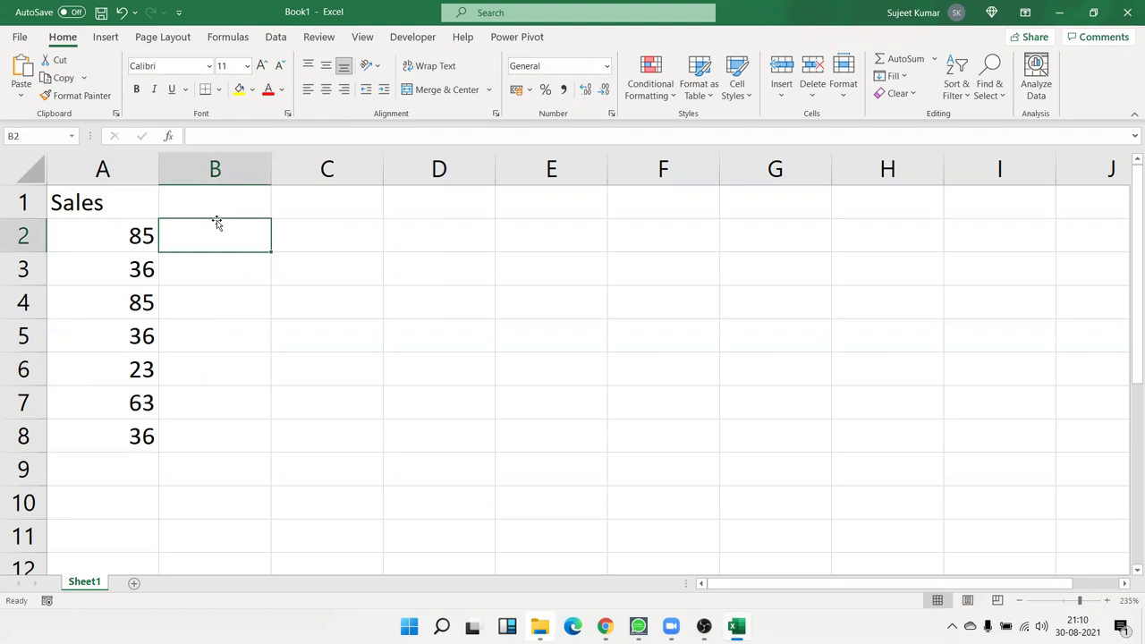
# Begin an IF formula in B2 testing A2>50, then abandon it.
pyautogui.write('=i')
pyautogui.press('Tab')
pyautogui.press('Left')
pyautogui.write('>50')
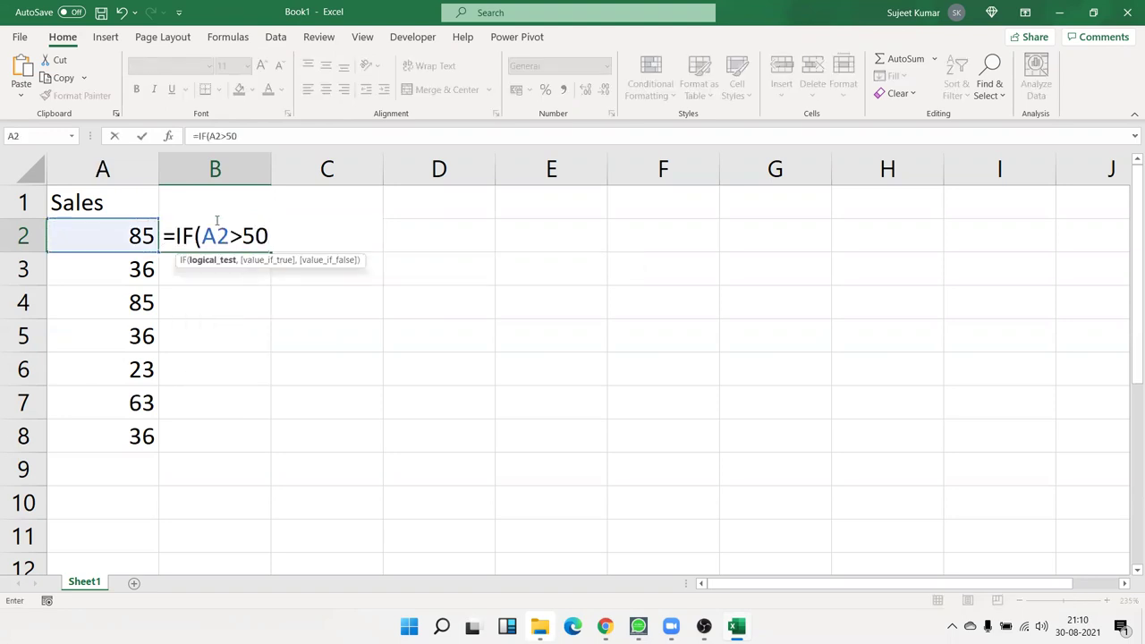
pyautogui.press('Escape')
# Enter the range label 50-80 in D2 and the amounts 800 and 100 in E2 and E3.
pyautogui.press('Right')
pyautogui.press('Right')
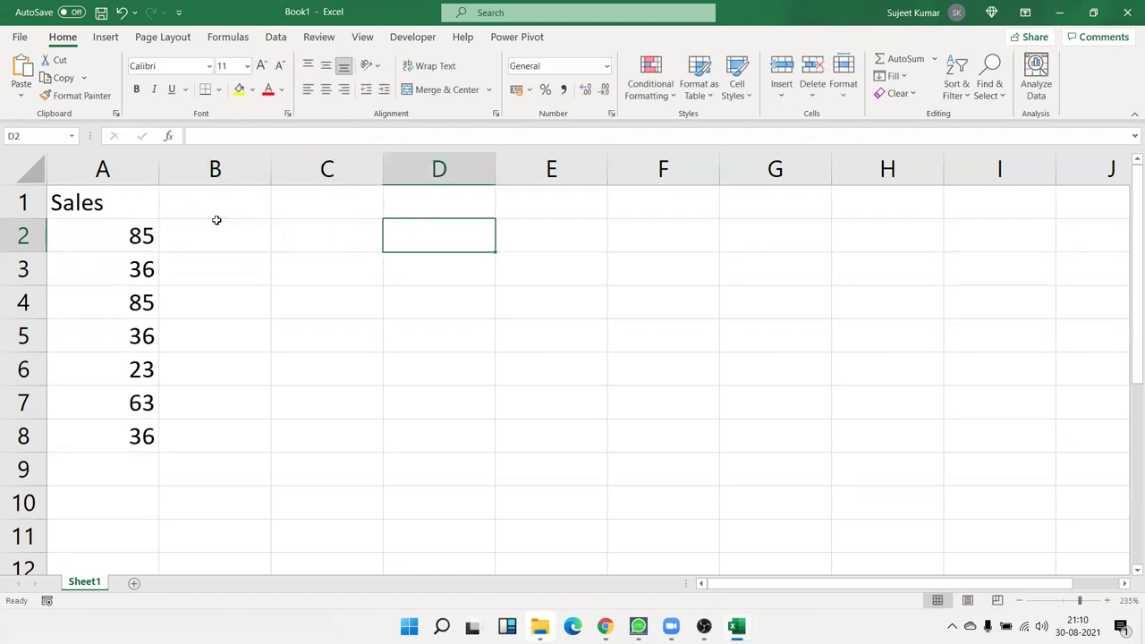
pyautogui.write('5')
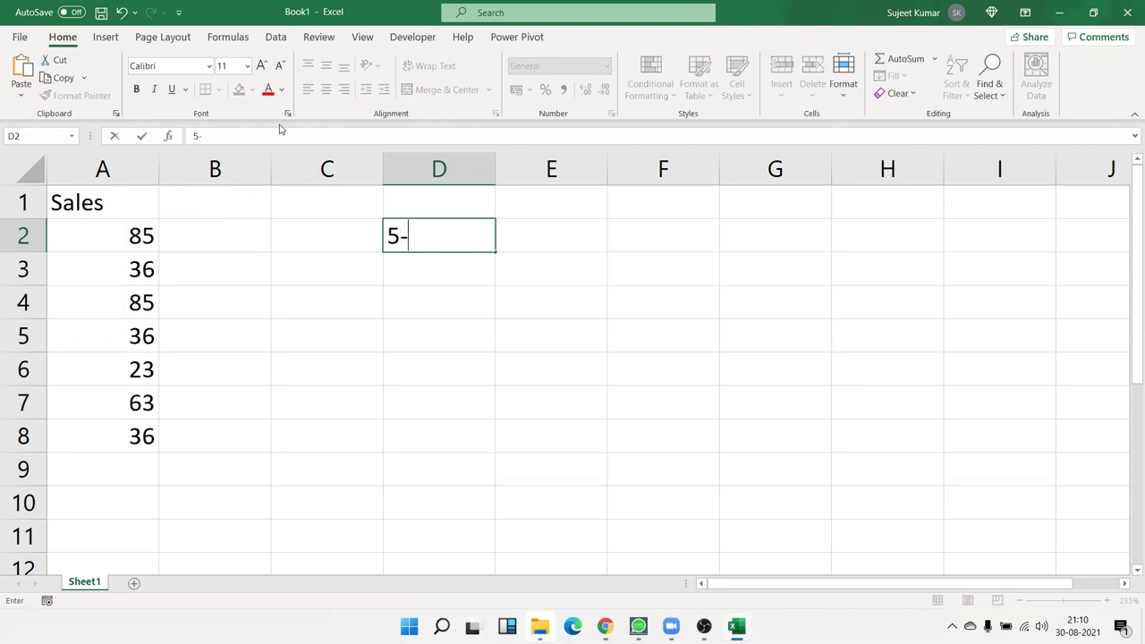
pyautogui.write('0-80')
pyautogui.press('Right')
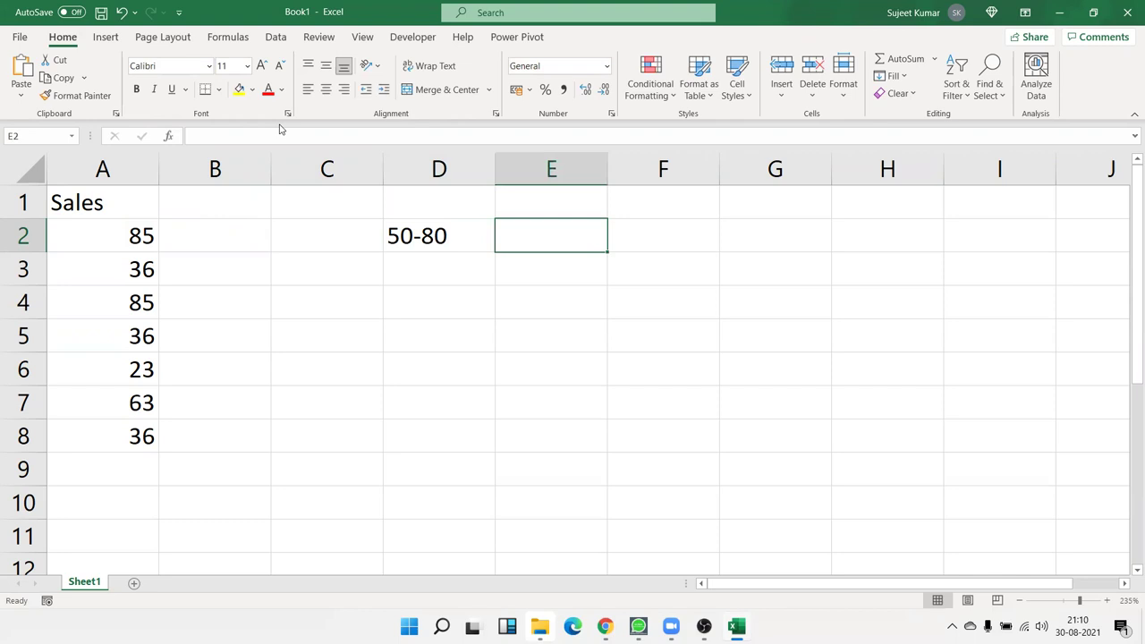
pyautogui.write('800')
pyautogui.press('Return')
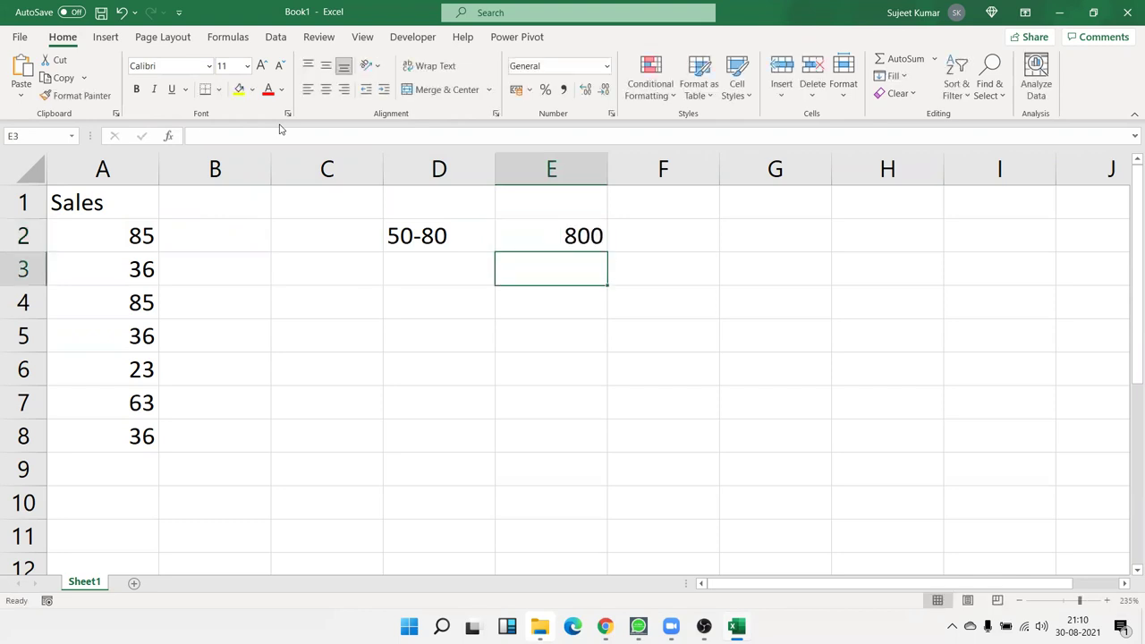
pyautogui.write('100')
pyautogui.press('Left')
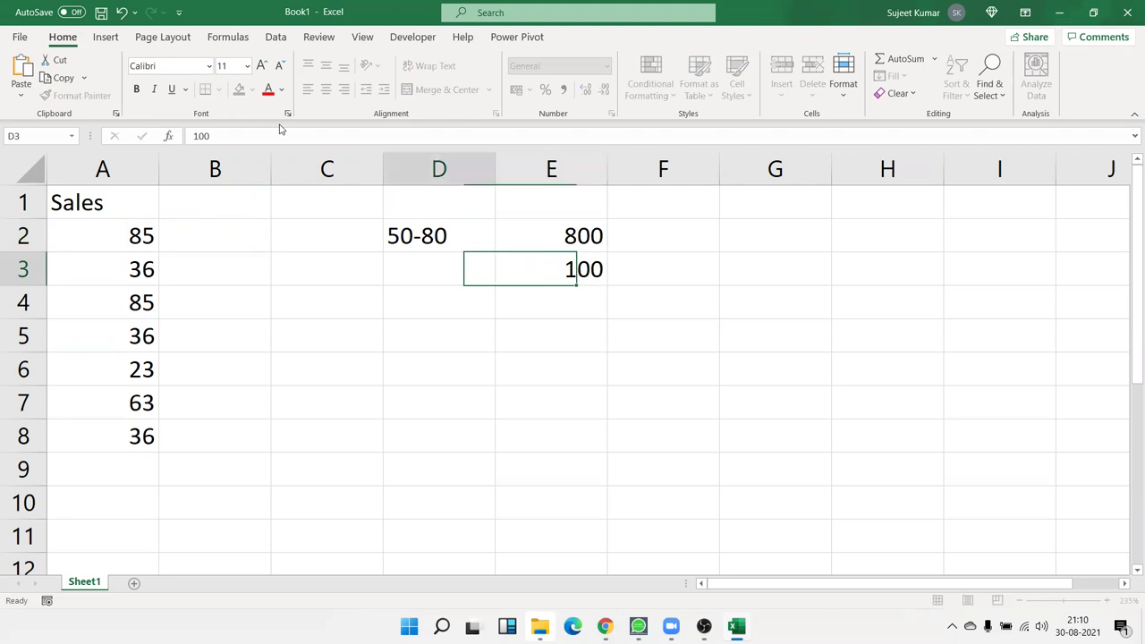
# Label column B with the header inc in B1.
pyautogui.press('Up')
pyautogui.press('Up')
pyautogui.press('Left')
pyautogui.press('Left')
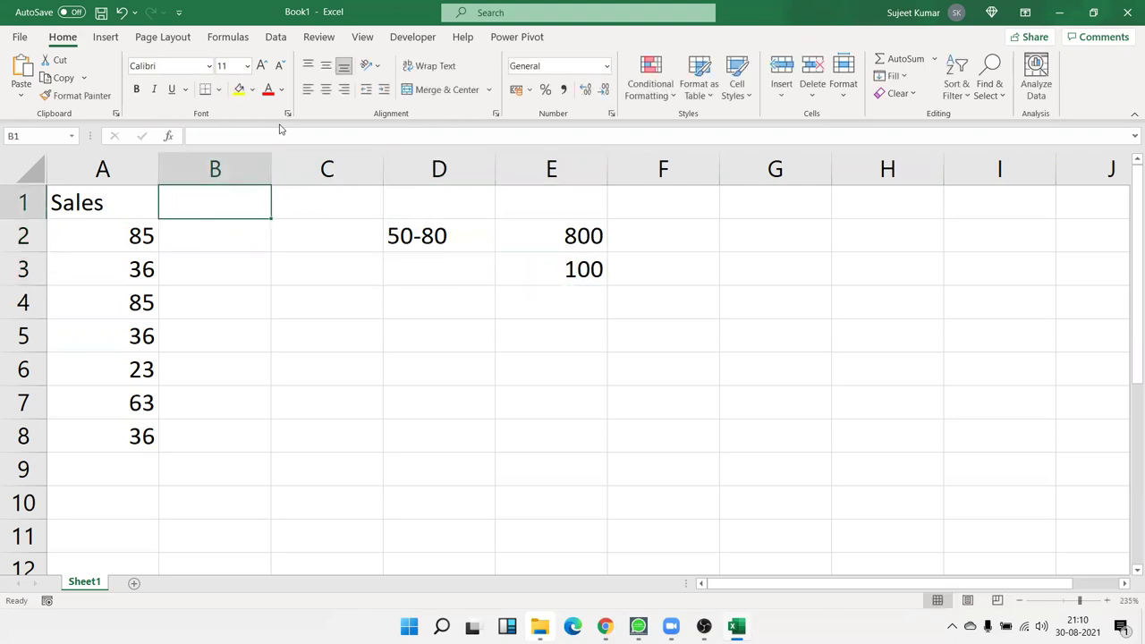
pyautogui.write('inc')
pyautogui.press('Return')
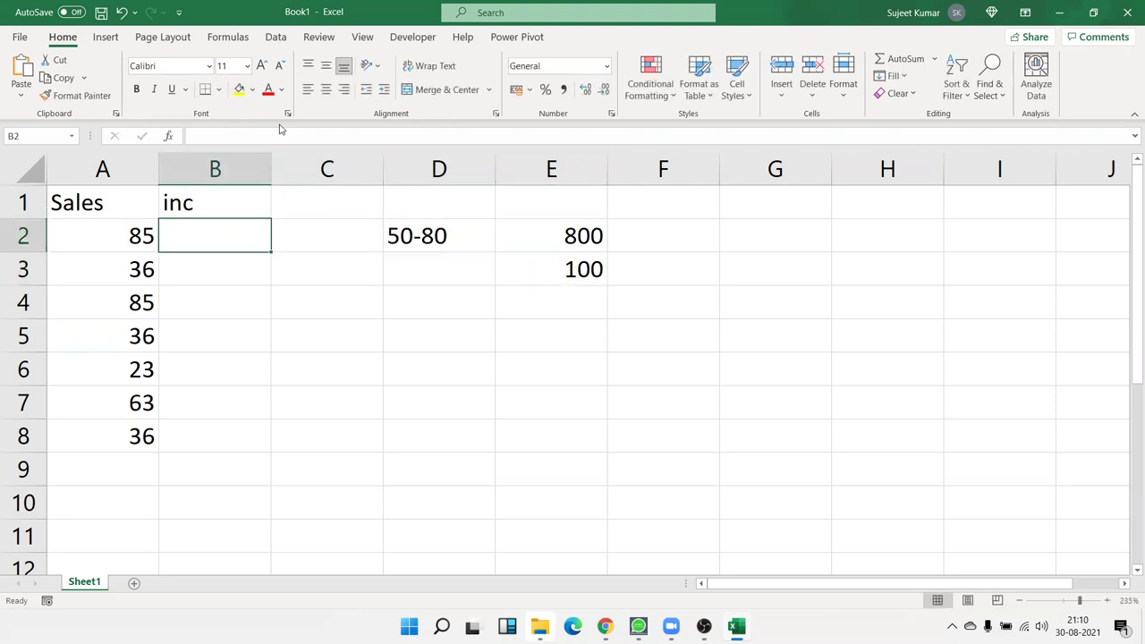
# Enter =AND(A2>=50,A2<=80) in B2, which returns FALSE for the 85 in A2.
pyautogui.write('=')
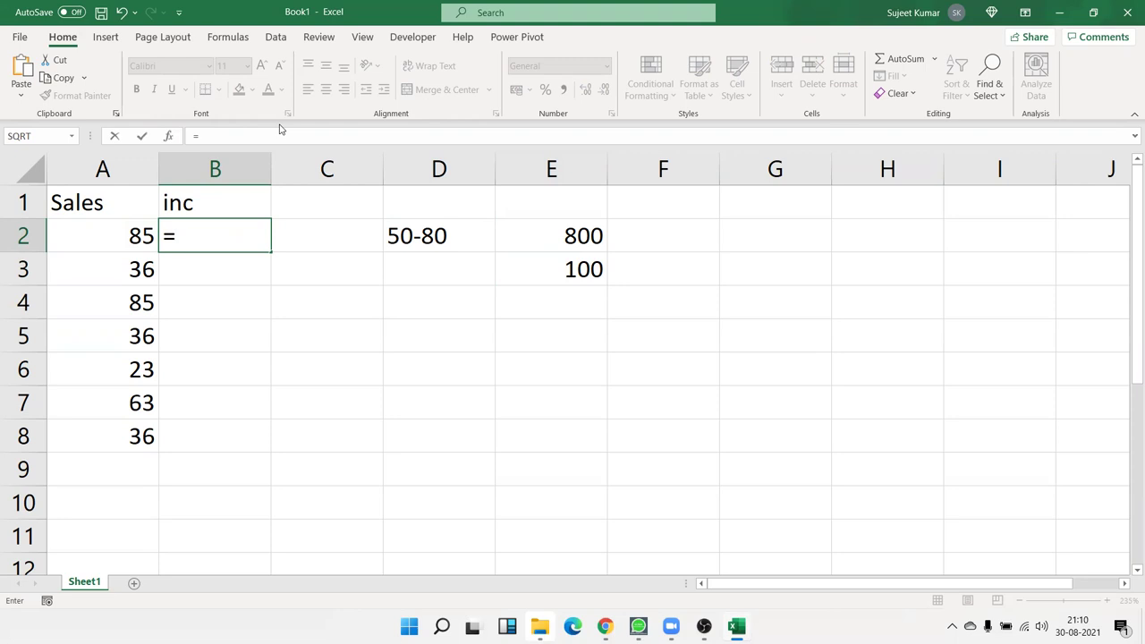
pyautogui.write('o')
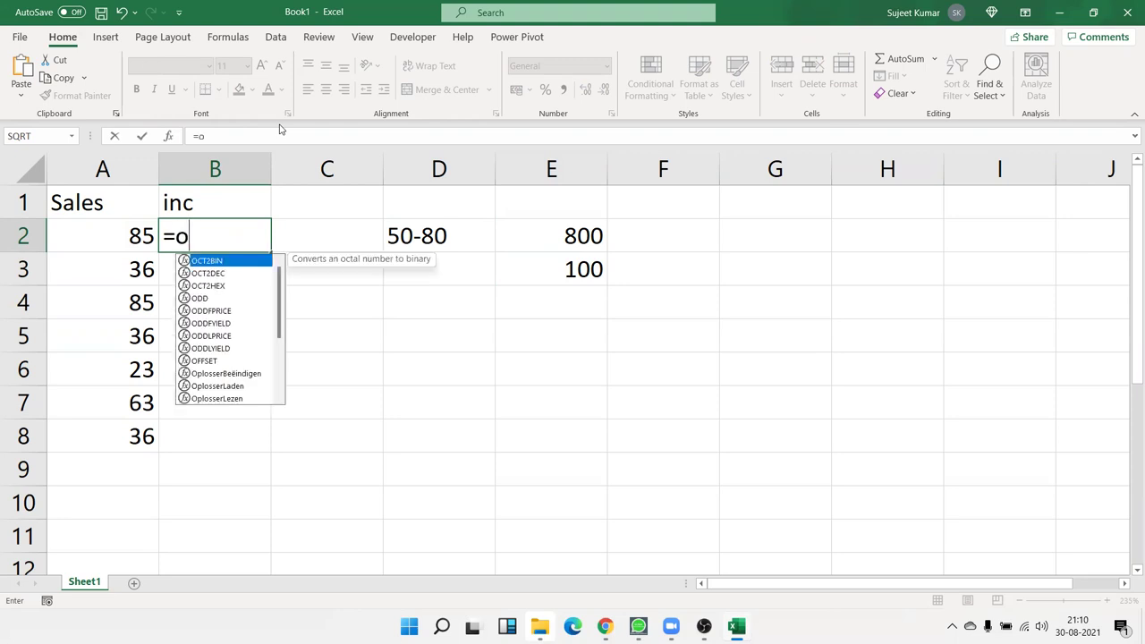
pyautogui.write('r')
pyautogui.press('BackSpace')
pyautogui.press('BackSpace')
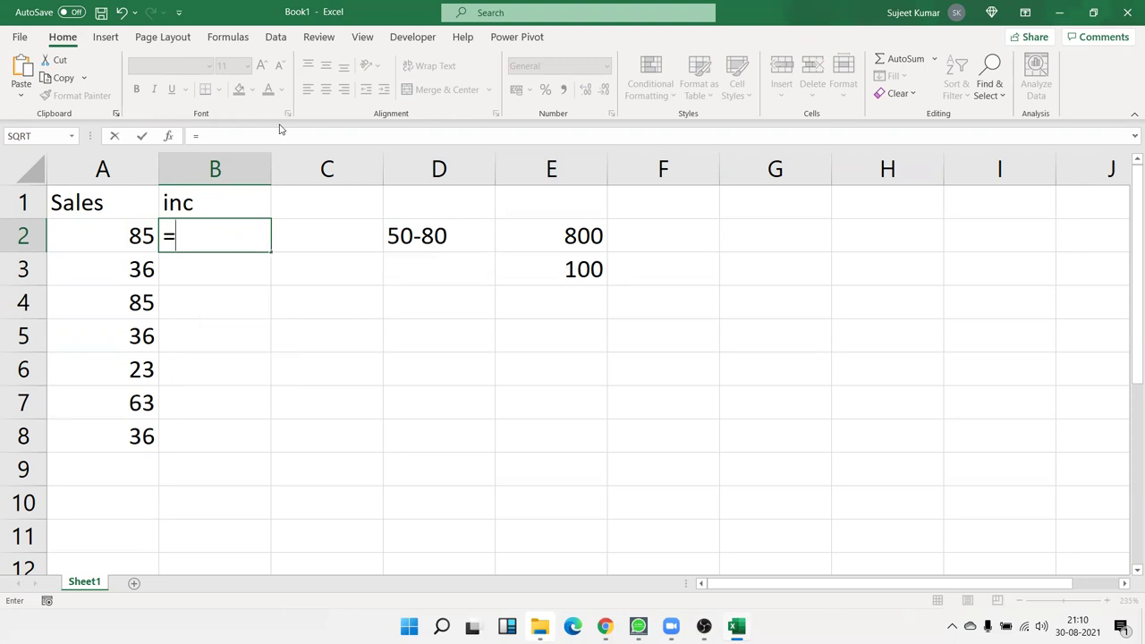
pyautogui.write('and')
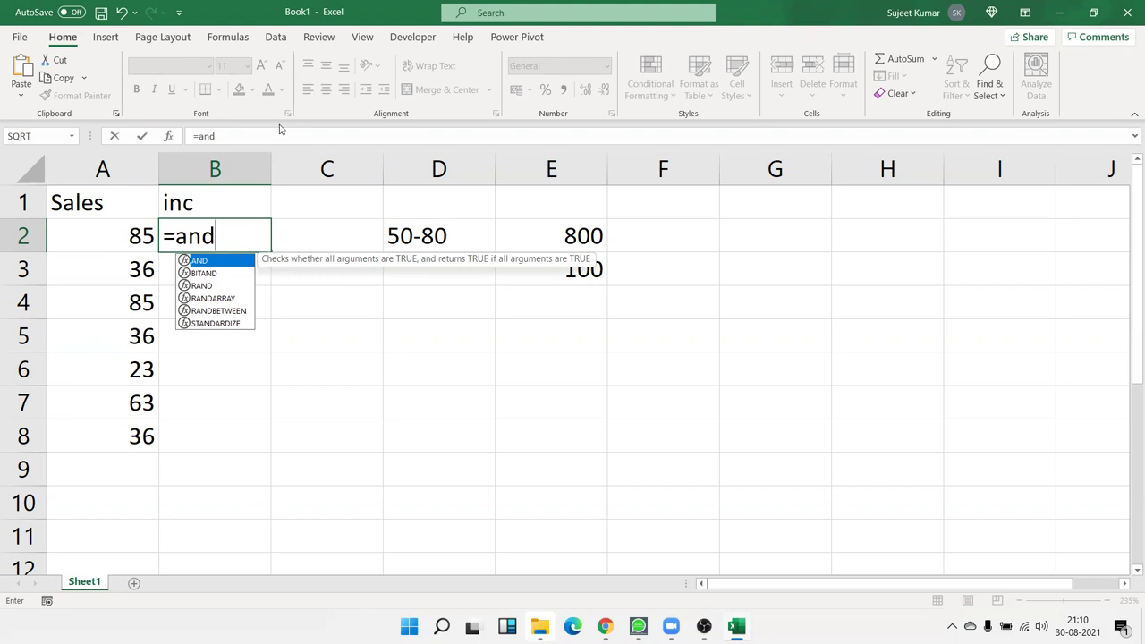
pyautogui.press('Tab')
pyautogui.click(141, 236)
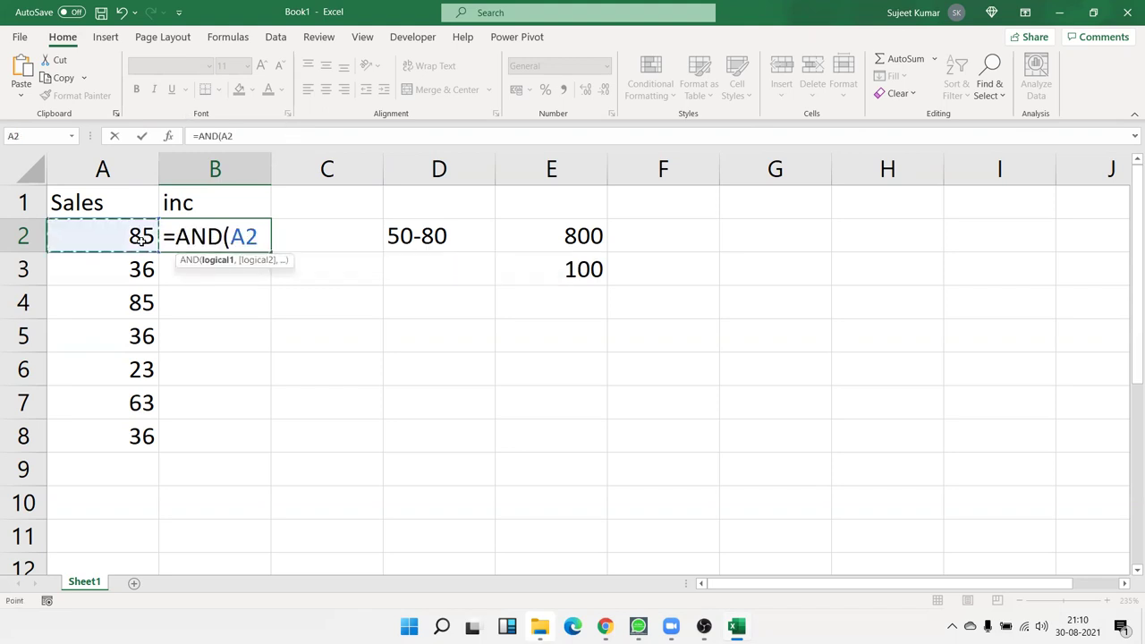
pyautogui.write('>=')
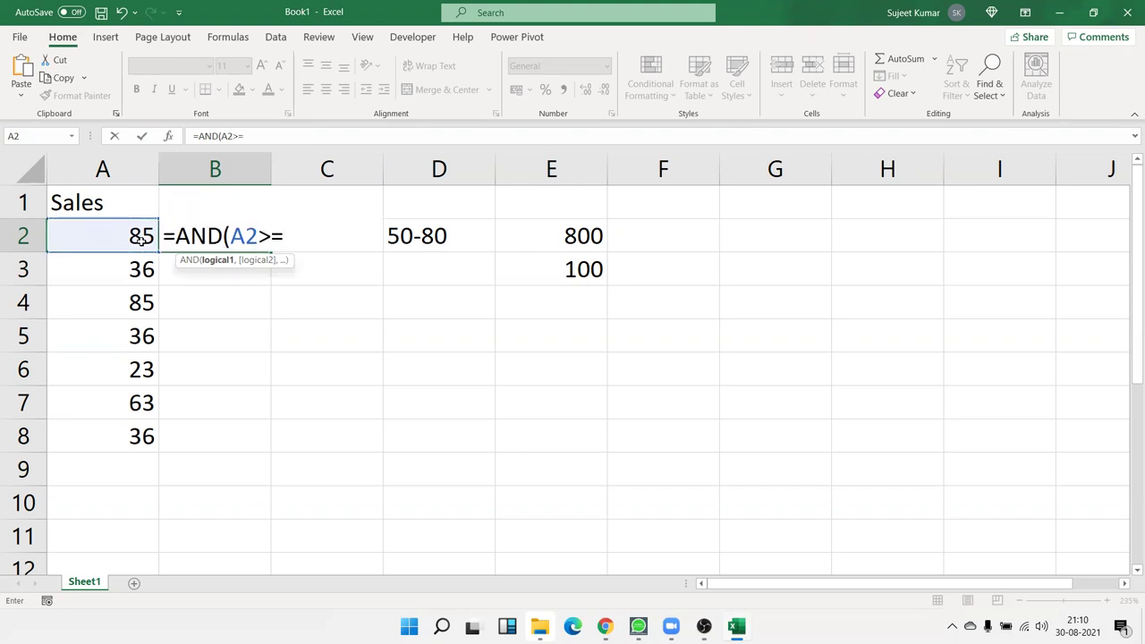
pyautogui.write('50')
pyautogui.write(',')
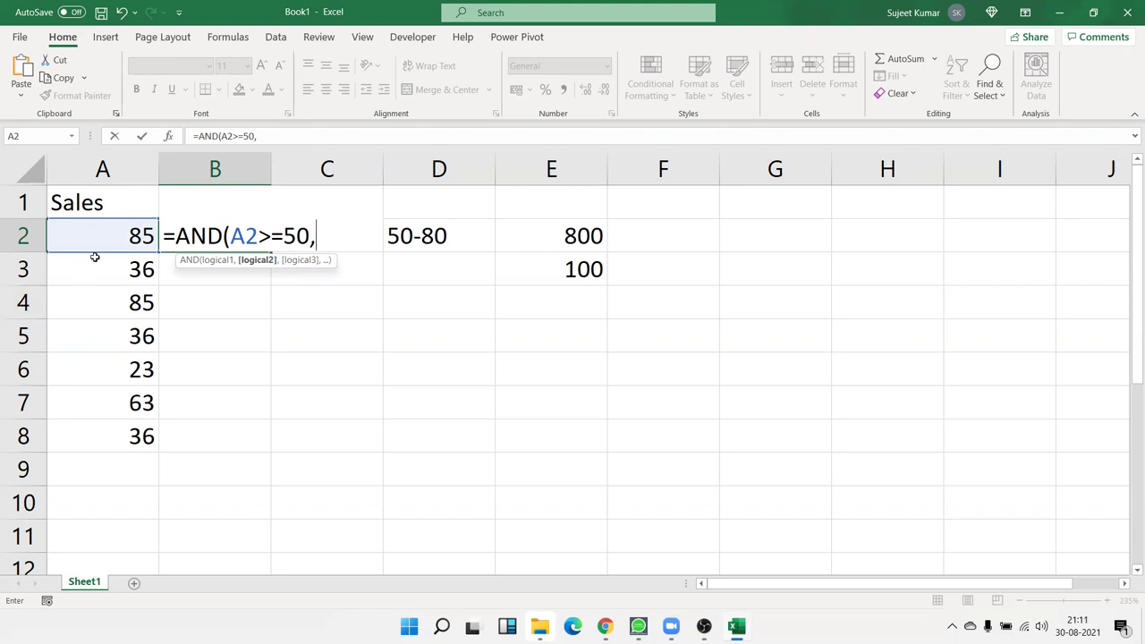
pyautogui.click(95, 238)
pyautogui.write('<=')
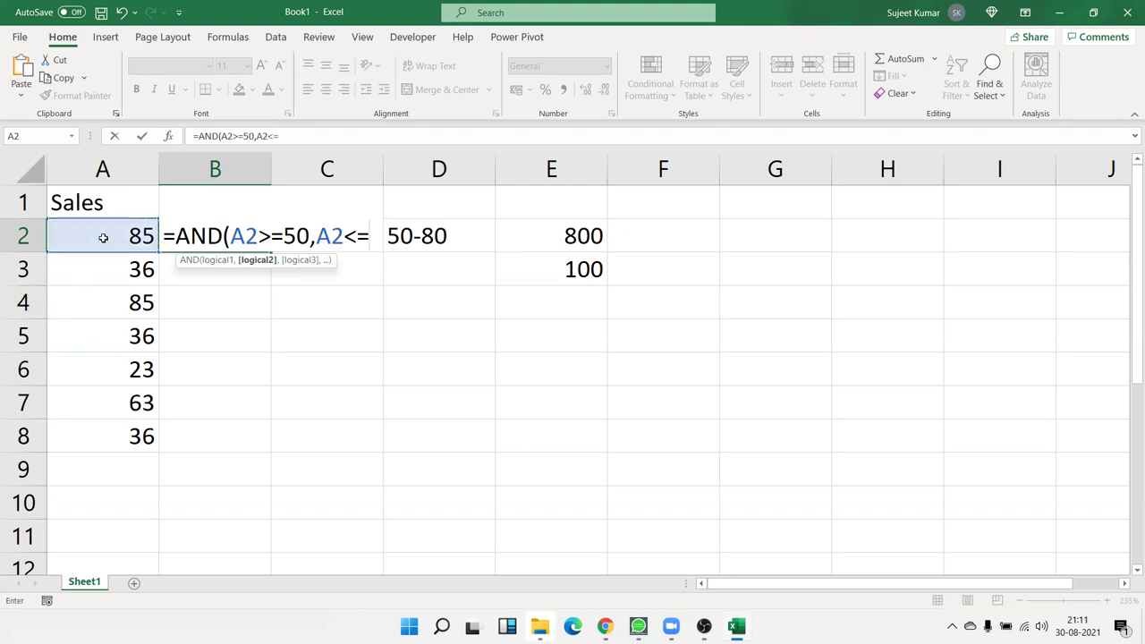
pyautogui.write('80')
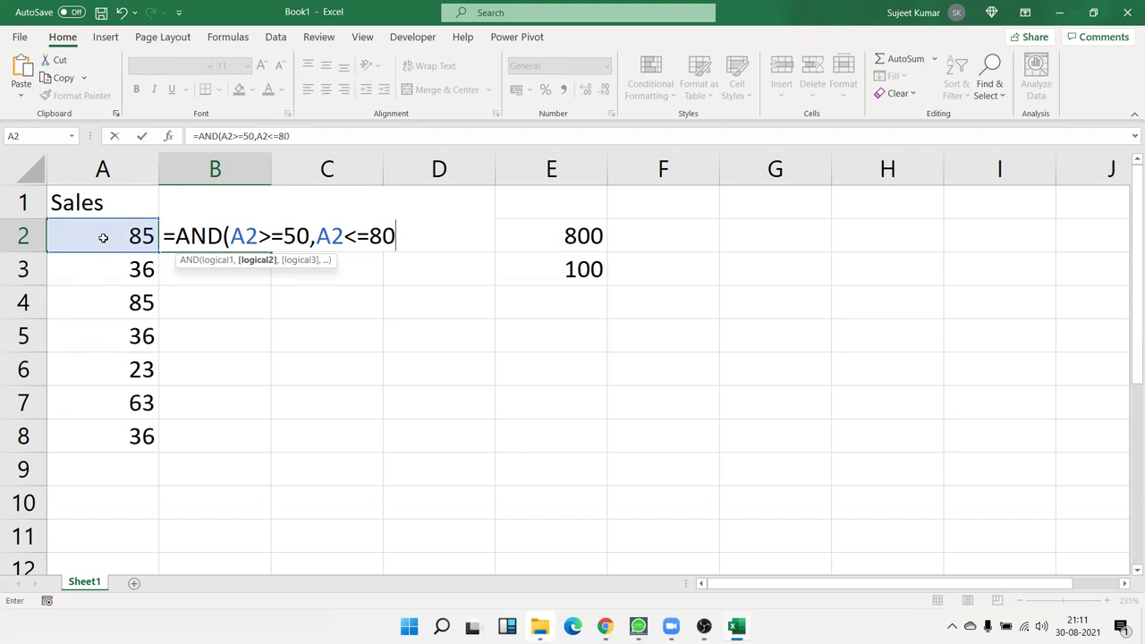
pyautogui.write(')')
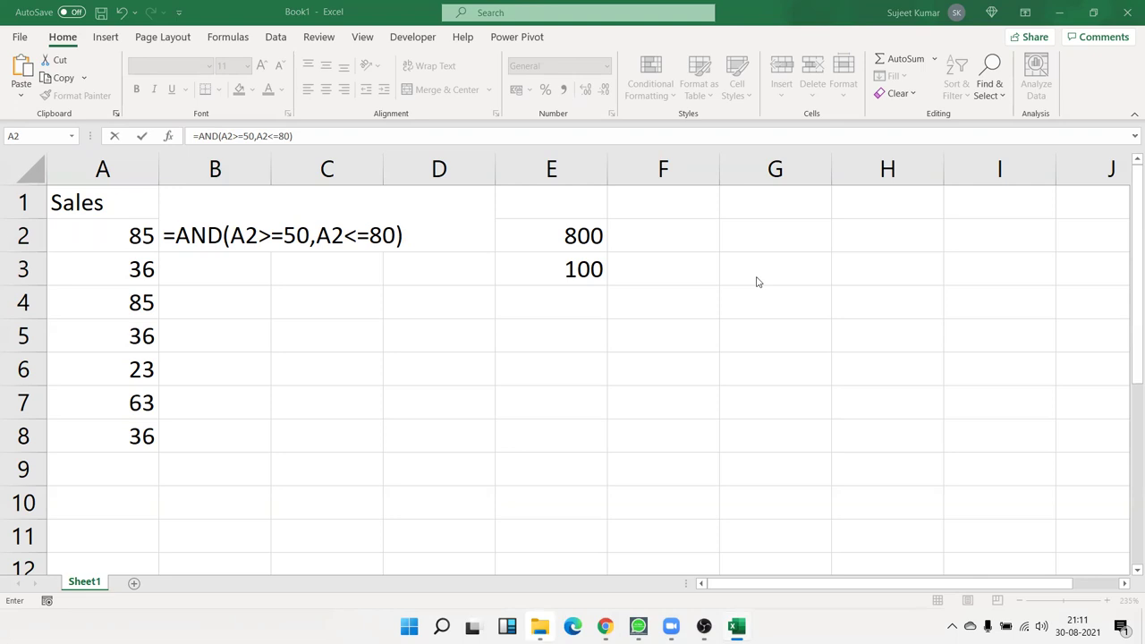
pyautogui.doubleClick(206, 215)
pyautogui.press('Return')
pyautogui.press('Up')
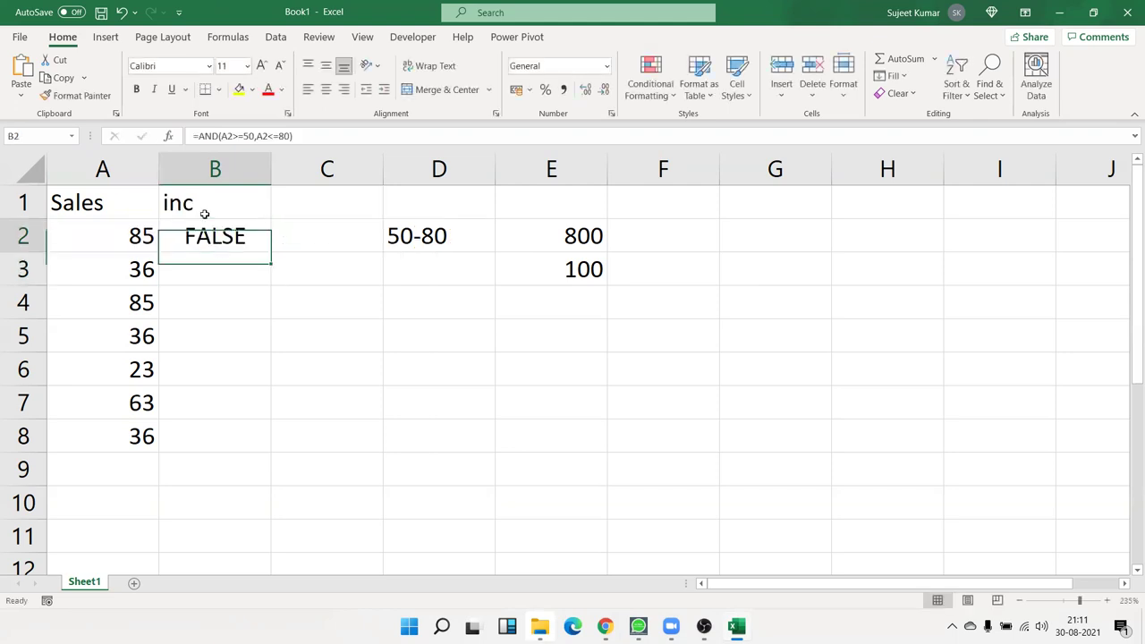
# Copy the AND formula down to B8 and change A3 to 55.
pyautogui.doubleClick(269, 256)
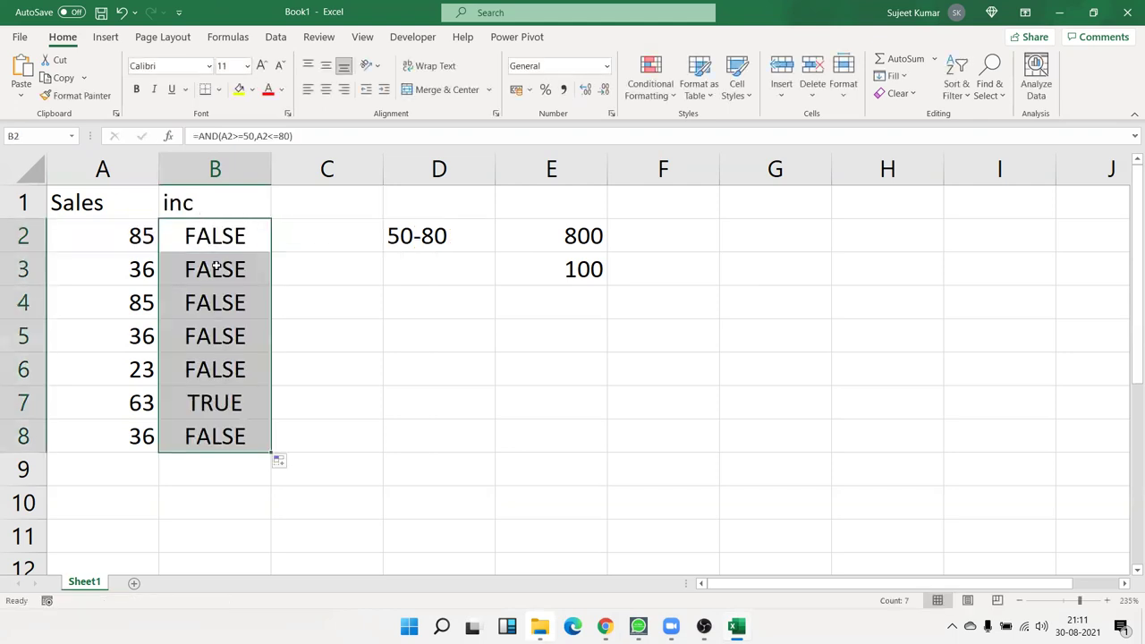
pyautogui.click(147, 305)
pyautogui.click(150, 277)
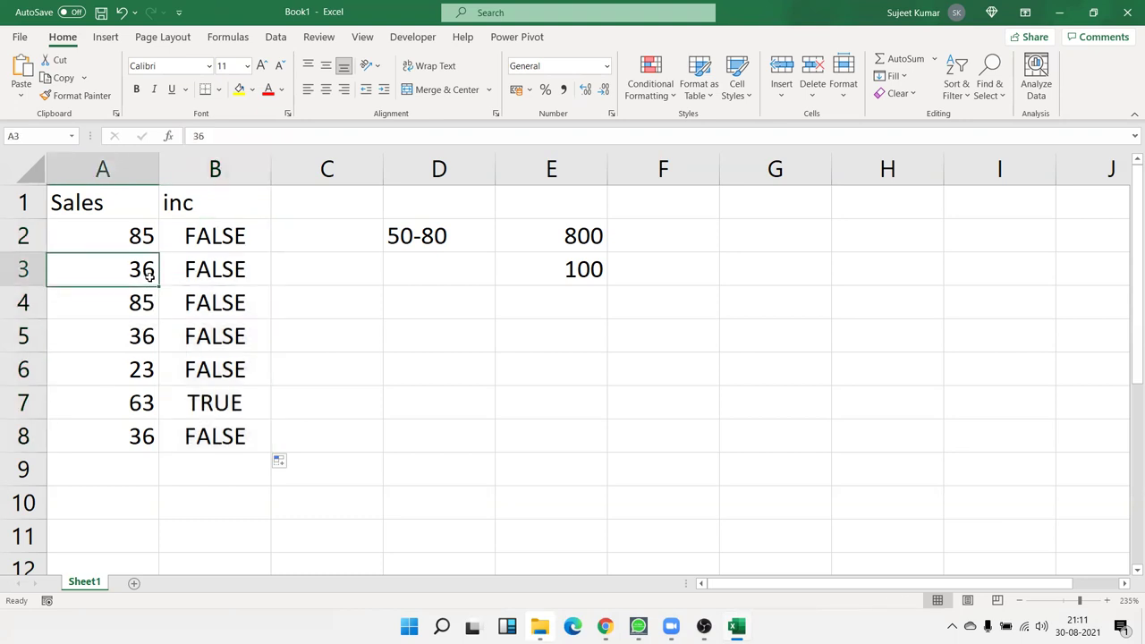
pyautogui.write('55')
pyautogui.press('Return')
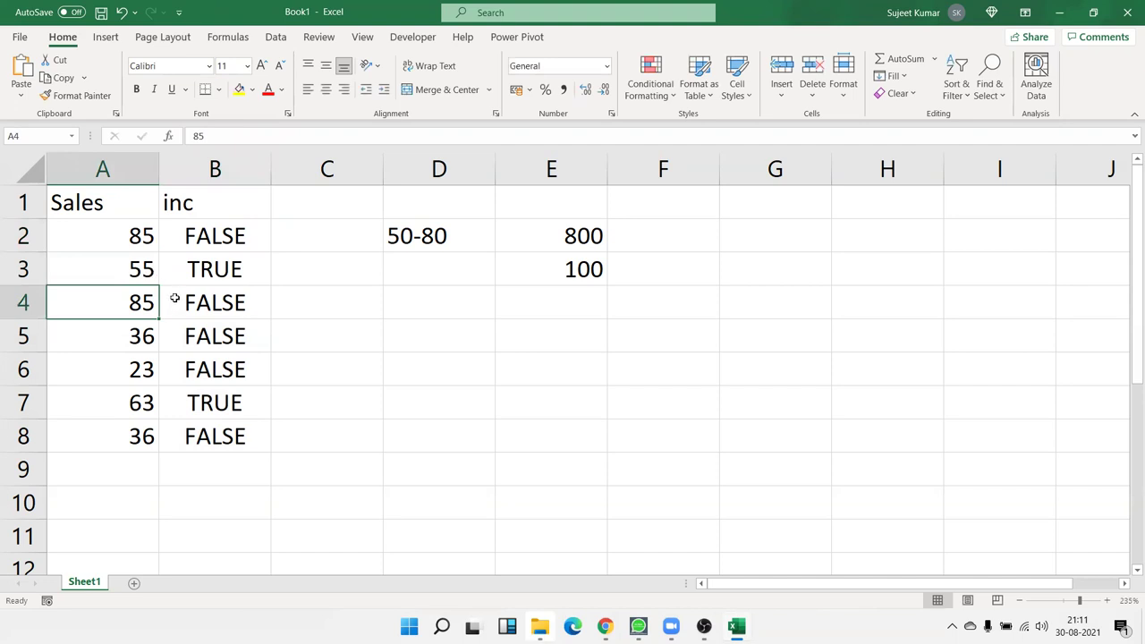
# Review B2's formula alongside the 100 in E3, then reopen B2 for editing.
pyautogui.doubleClick(200, 241)
pyautogui.press('Escape')
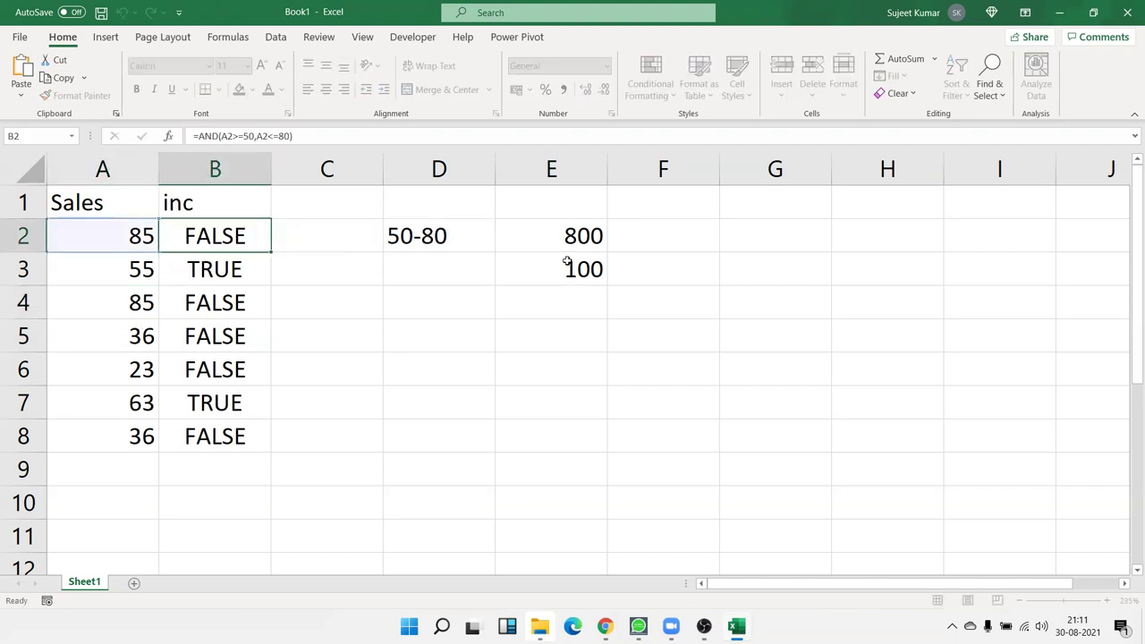
pyautogui.click(566, 257)
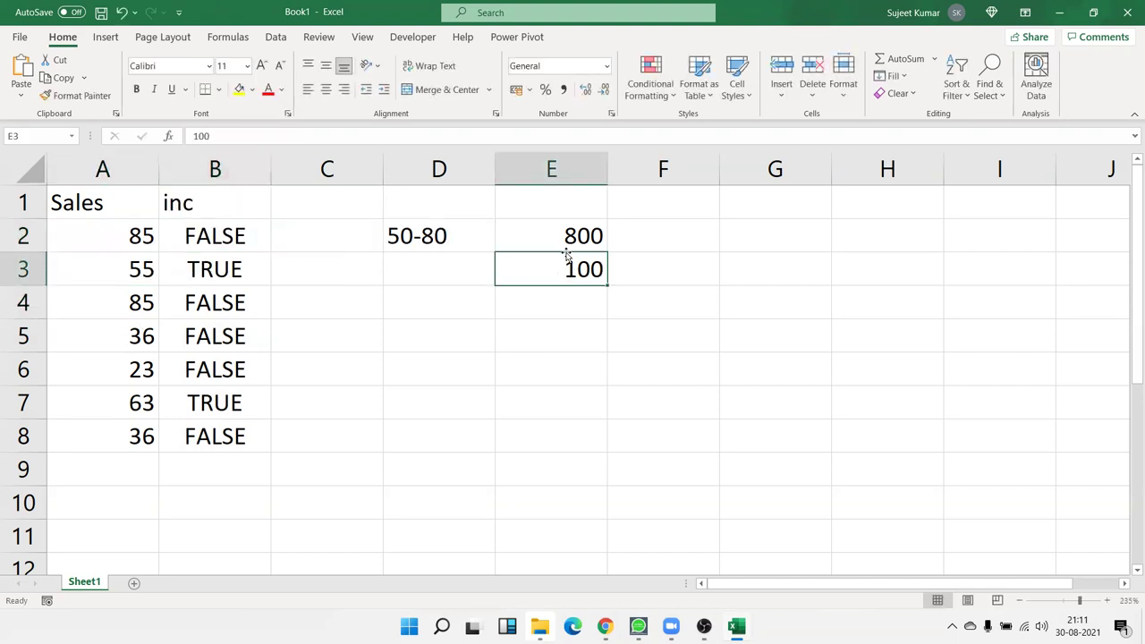
pyautogui.click(231, 244)
pyautogui.doubleClick(231, 244)
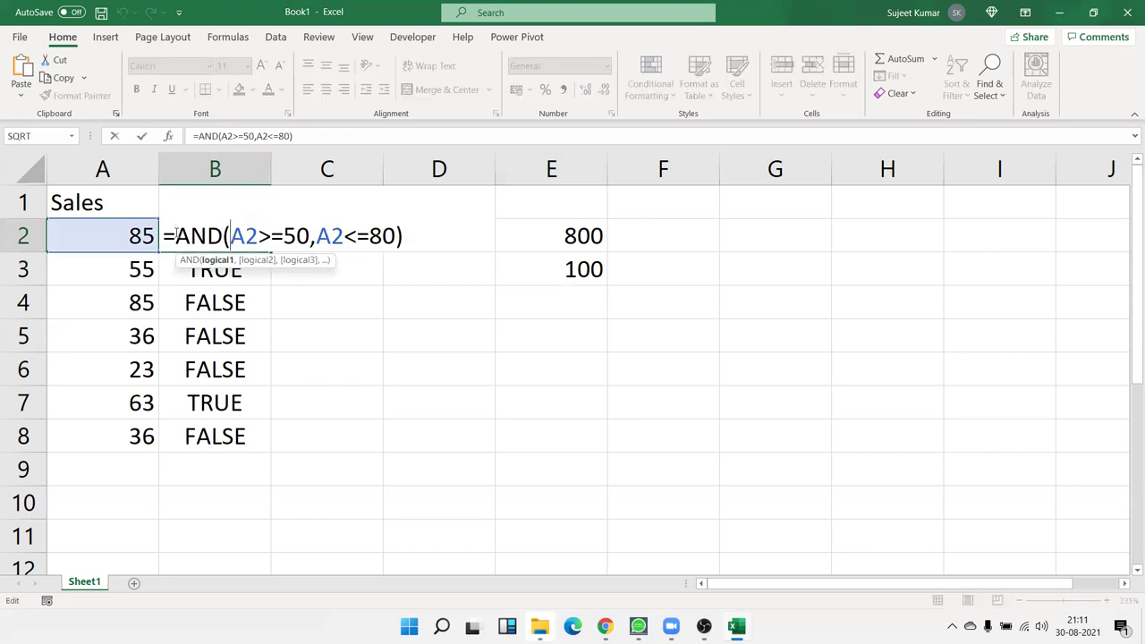
# Wrap B2's AND in =IF(AND(A2>=50,A2<=80),800,100), accepting Excel's correction.
pyautogui.moveTo(331, 238); pyautogui.dragTo(404, 236)
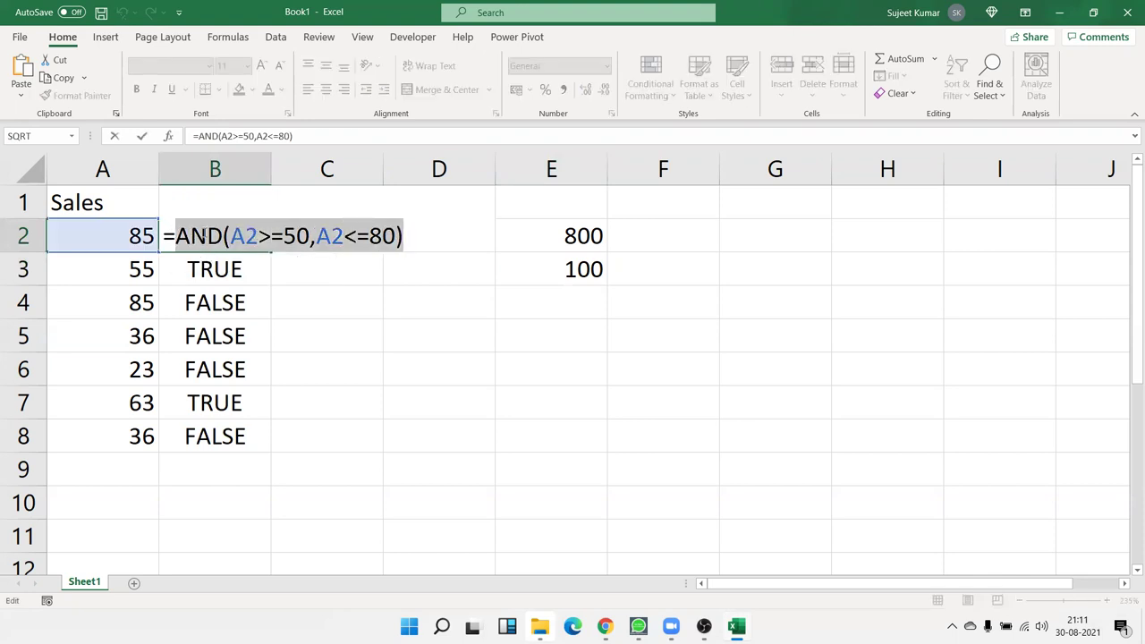
pyautogui.click(176, 235)
pyautogui.write('if')
pyautogui.press('Tab')
pyautogui.click(455, 240)
pyautogui.write(',800,')
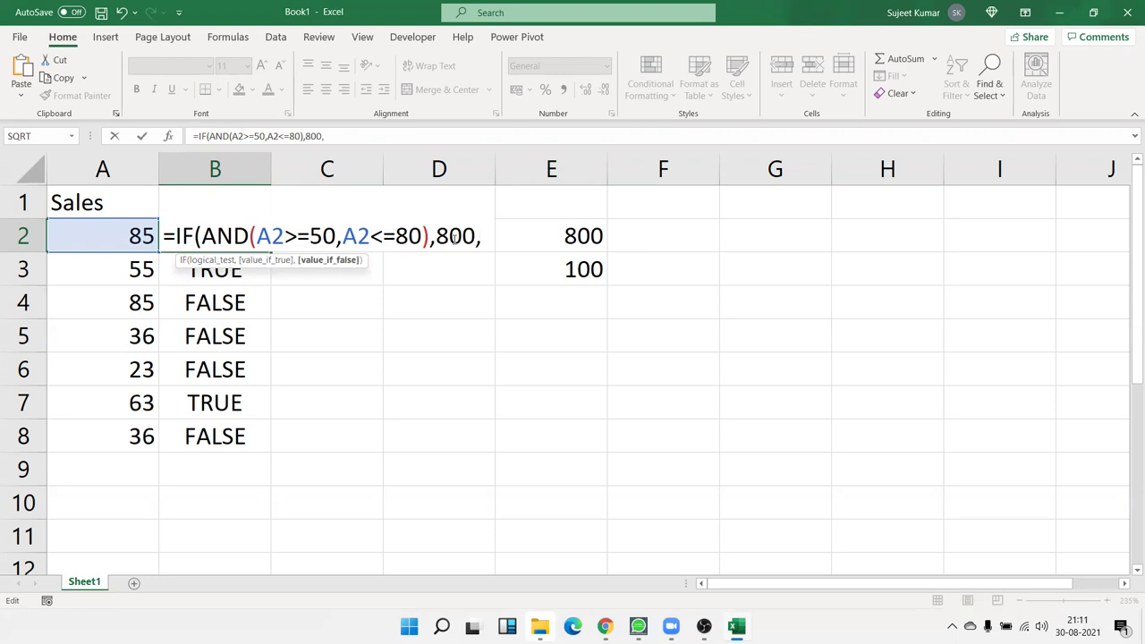
pyautogui.write('100')
pyautogui.press('Return')
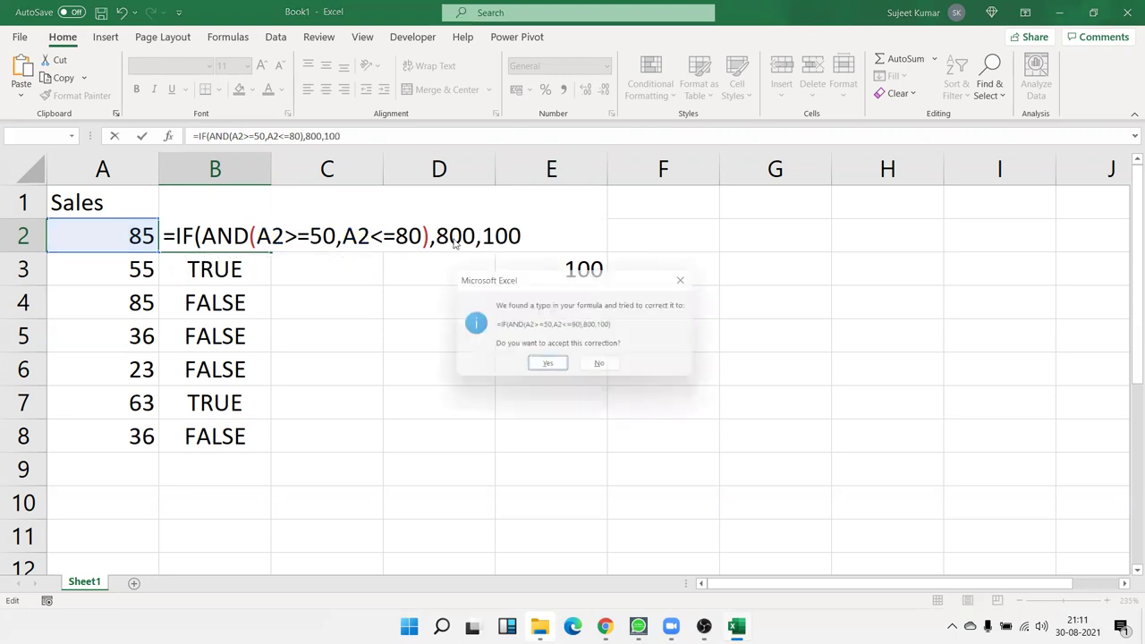
pyautogui.press('Return')
pyautogui.press('Up')
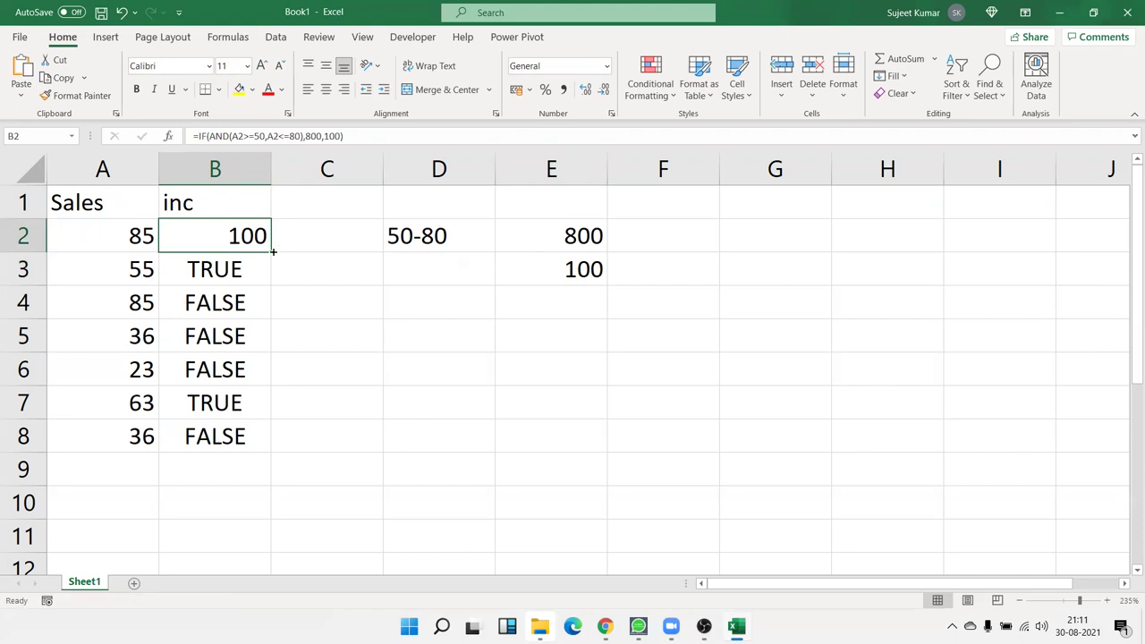
# Fill the IF formula down to B8 and check results against the 800 and 100 in E2:E3.
pyautogui.doubleClick(273, 252)
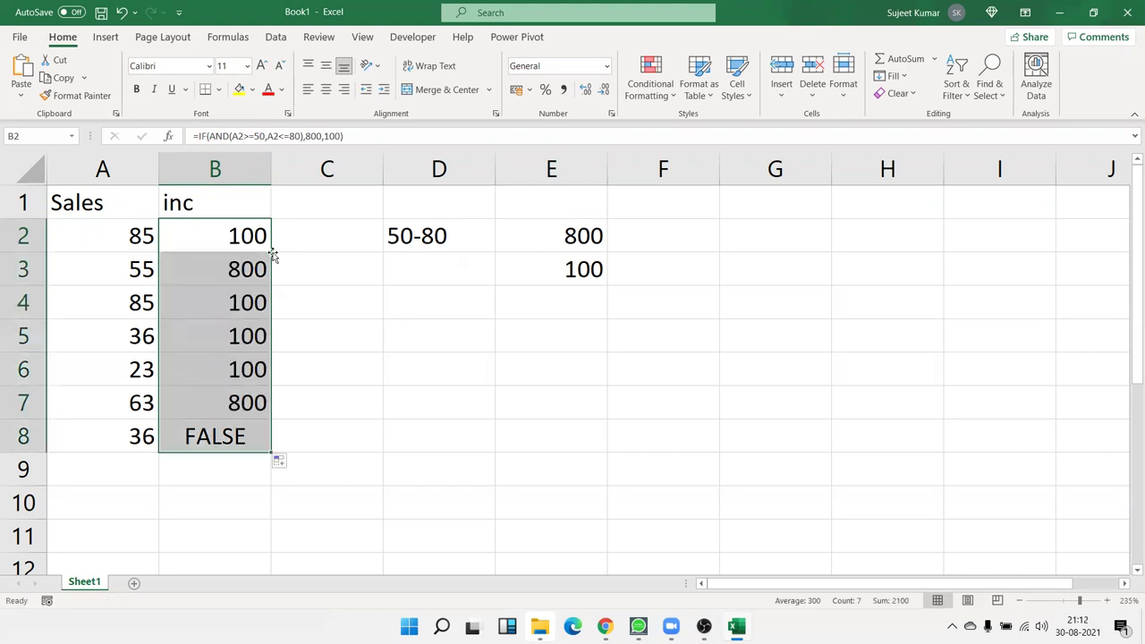
pyautogui.press('Down')
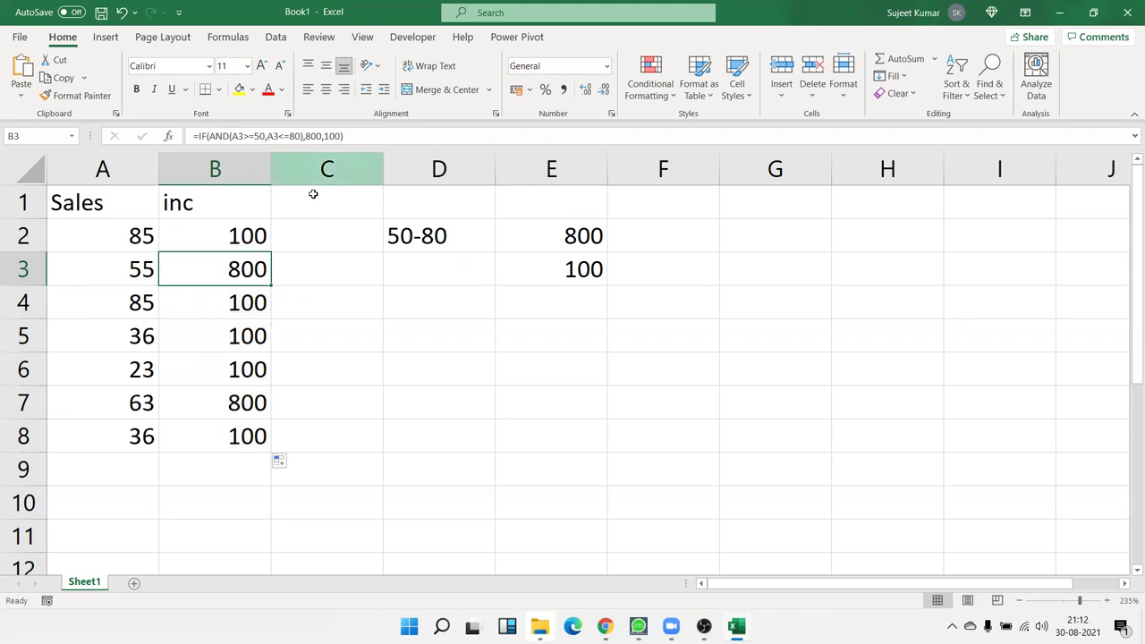
pyautogui.click(536, 259)
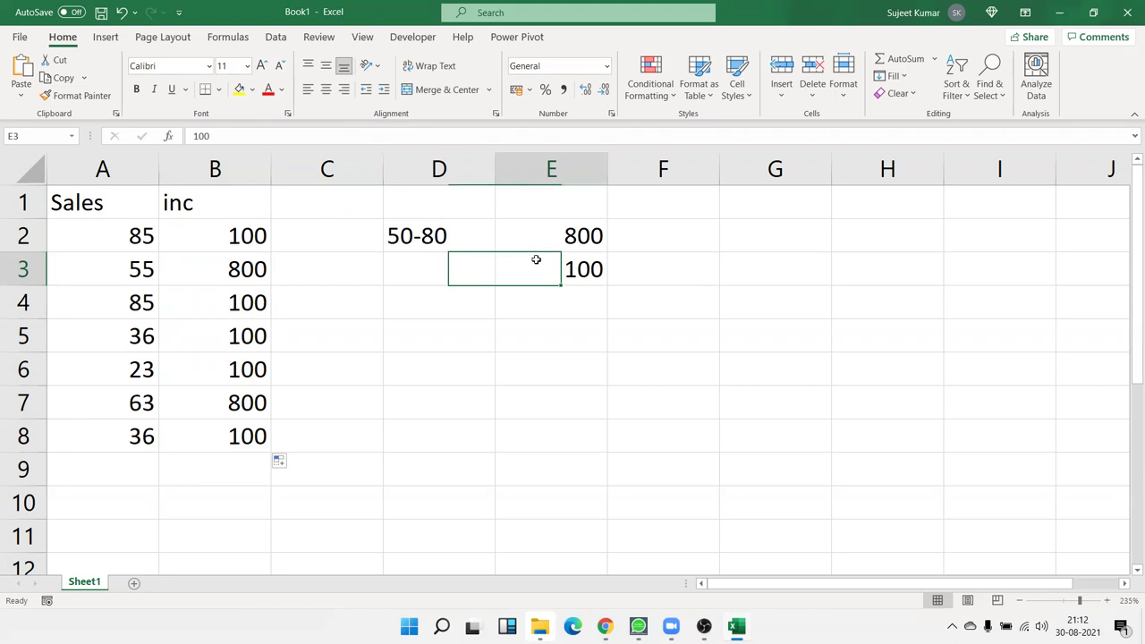
pyautogui.click(570, 229)
pyautogui.click(217, 301)
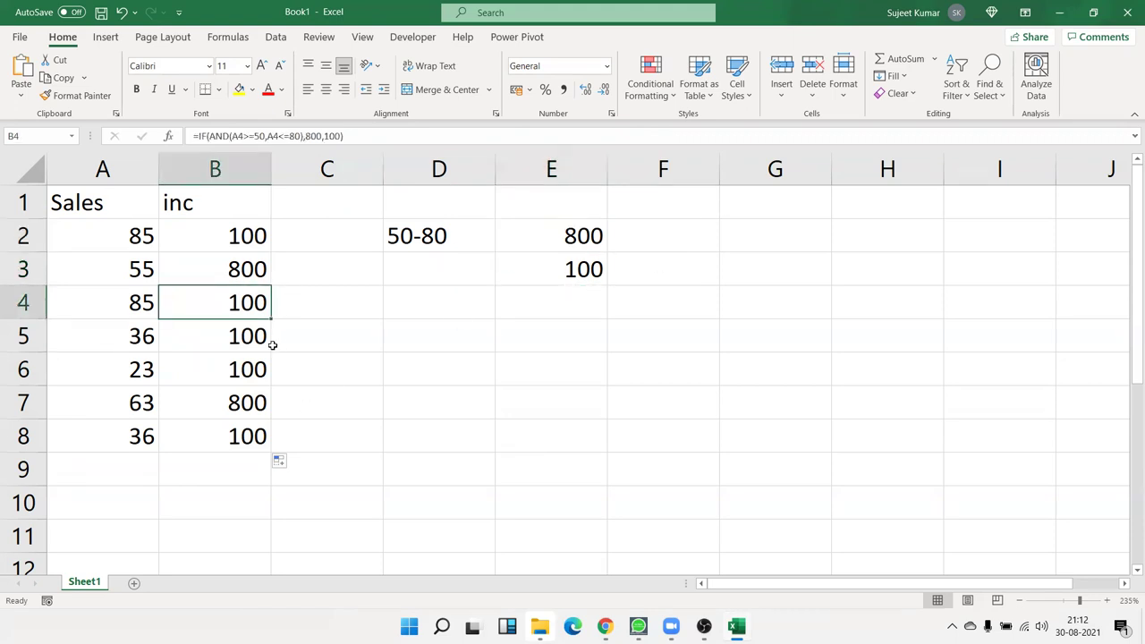
# Head G1 Day and fill days from Sat through Sun down to G10.
pyautogui.click(736, 211)
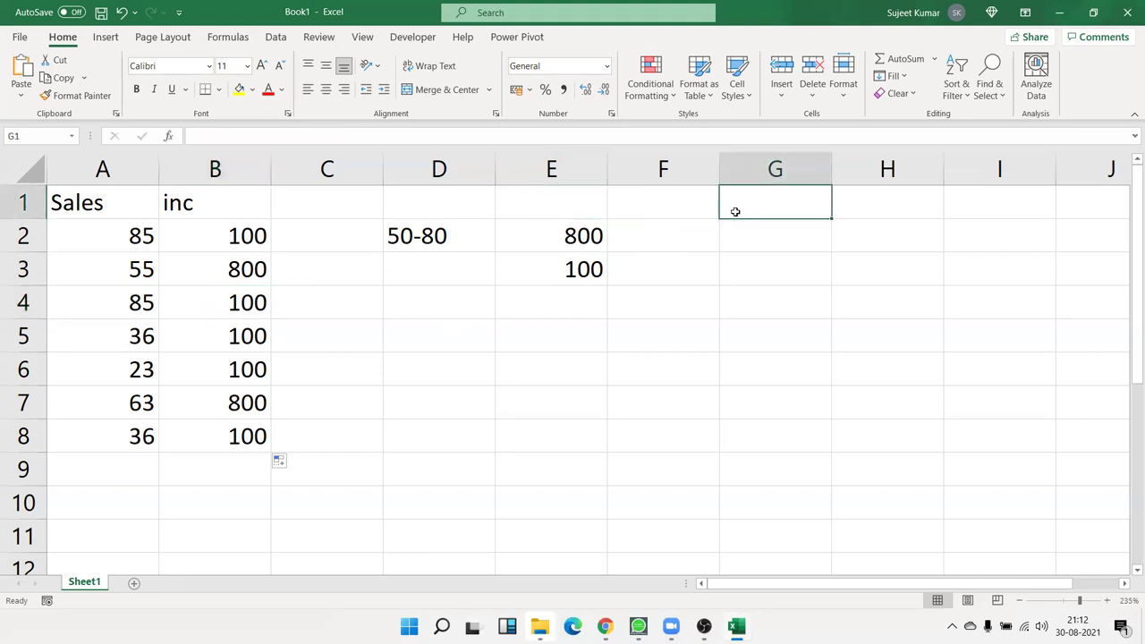
pyautogui.write('Day')
pyautogui.press('Return')
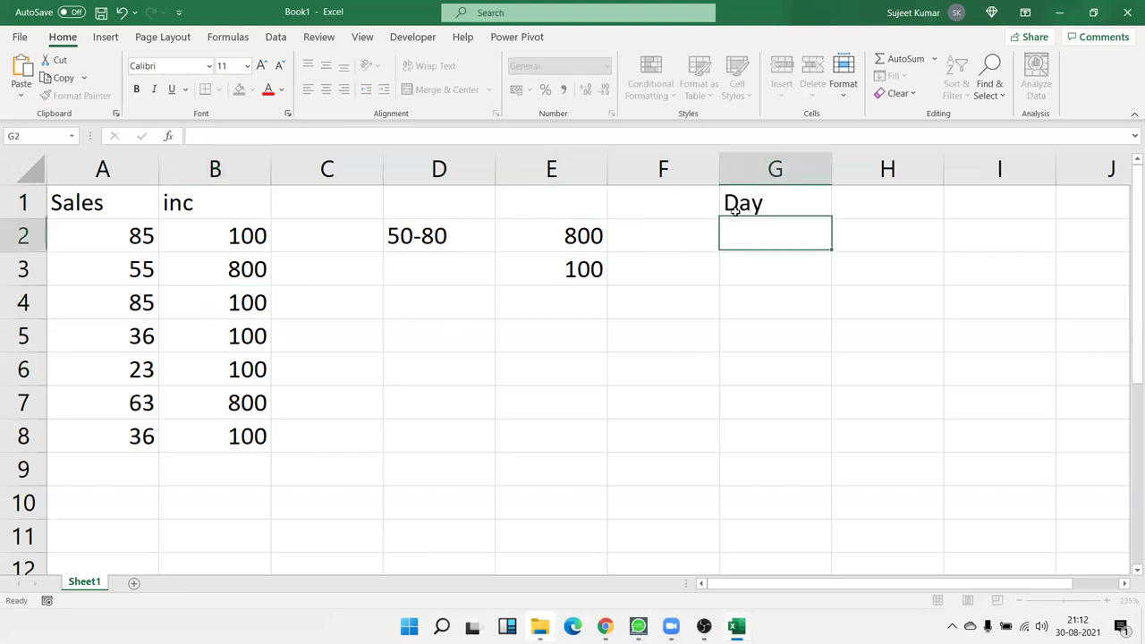
pyautogui.write('Sa')
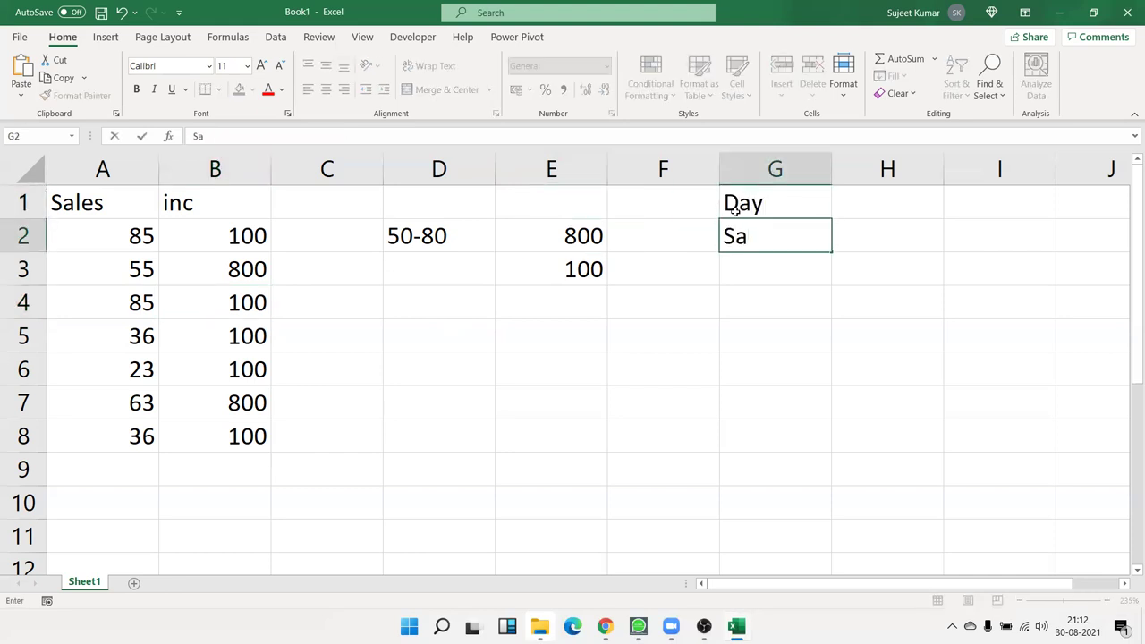
pyautogui.write('t')
pyautogui.press('Return')
pyautogui.click(821, 234)
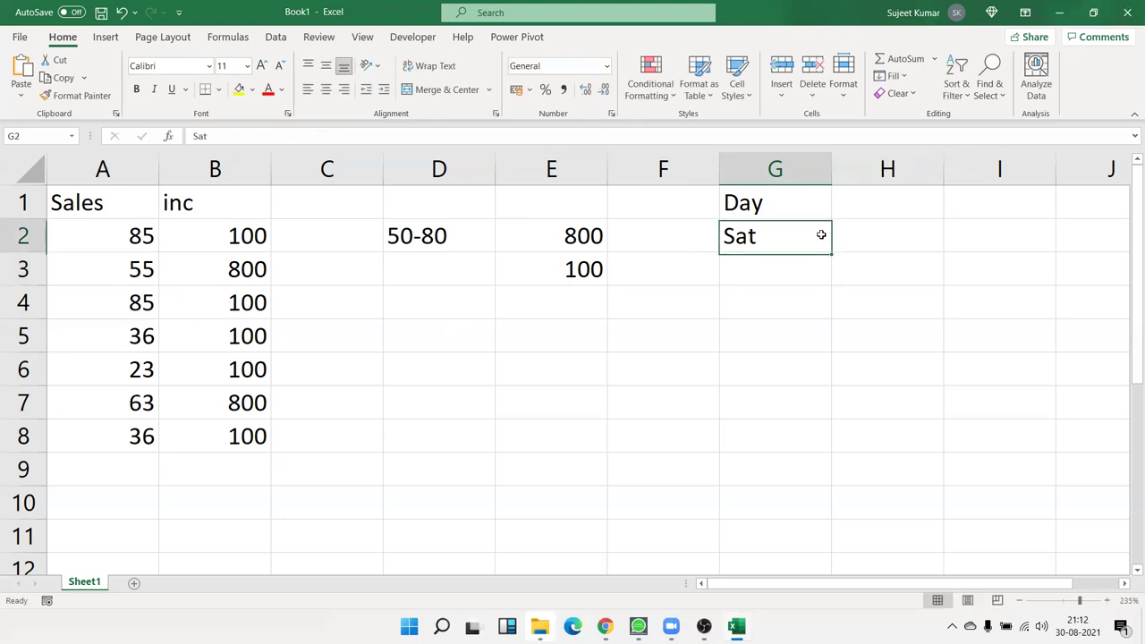
pyautogui.moveTo(832, 251); pyautogui.dragTo(838, 514)
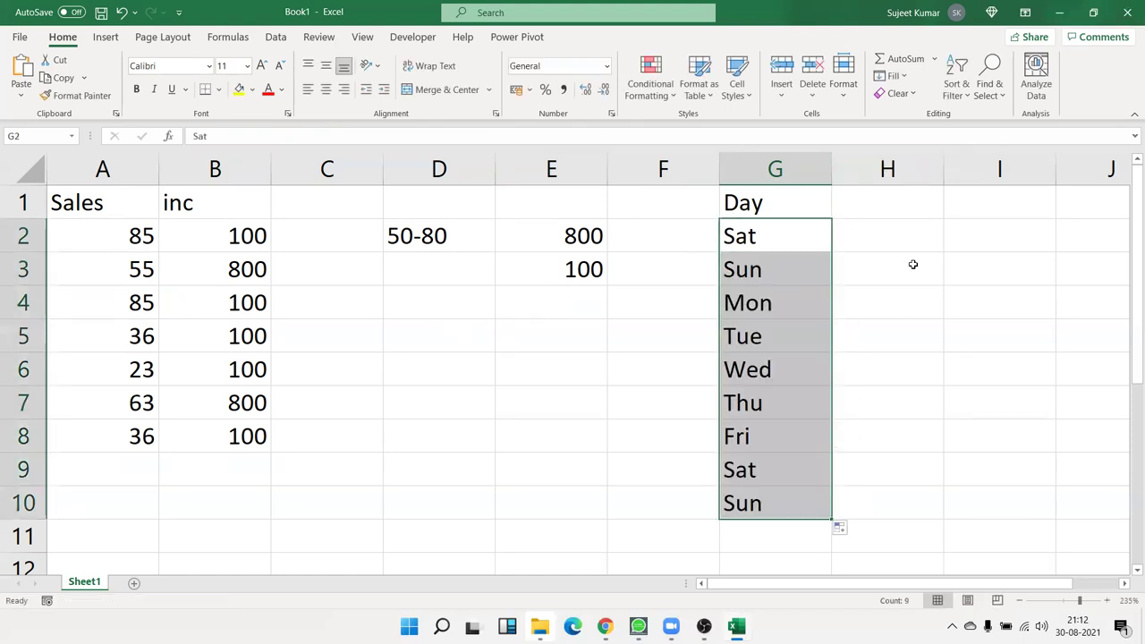
# Add the heading office in H1.
pyautogui.click(905, 199)
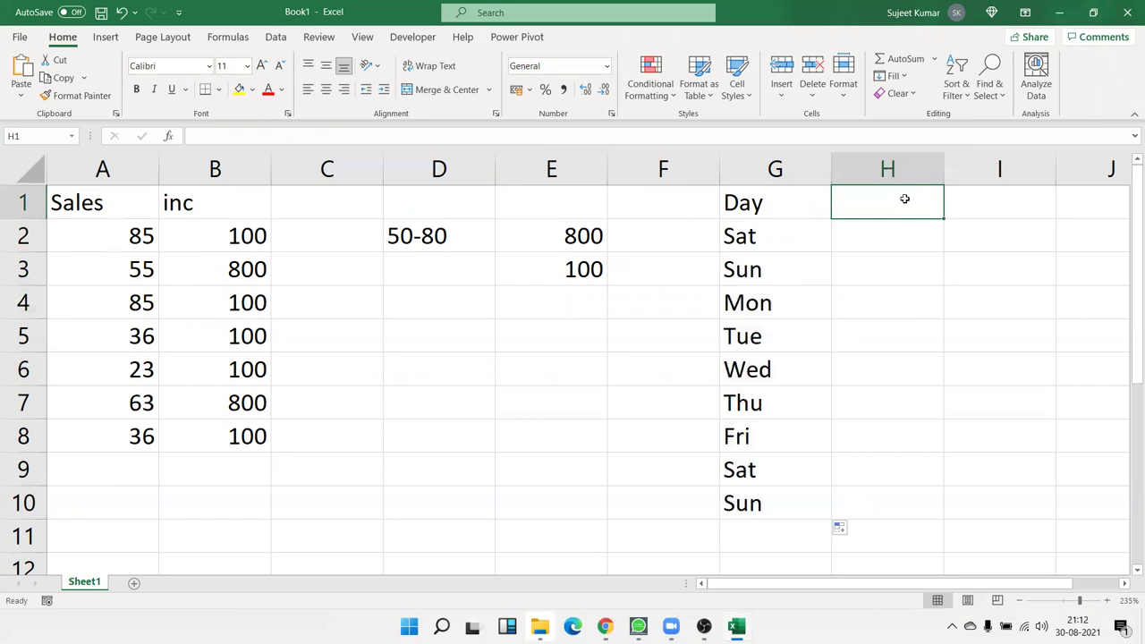
pyautogui.write('office')
pyautogui.press('Return')
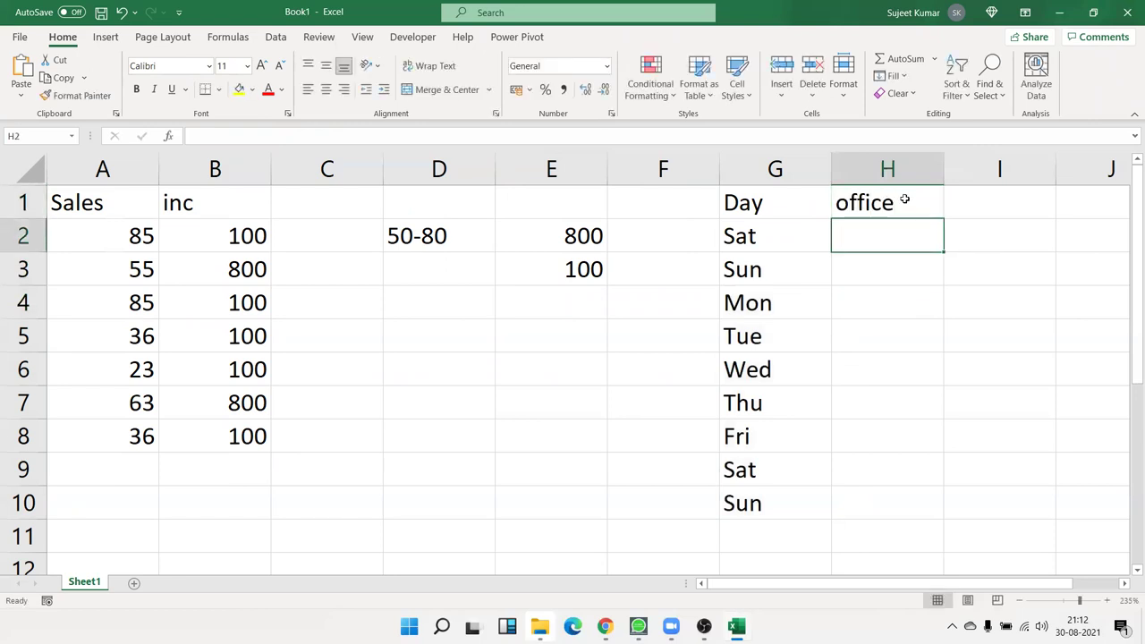
pyautogui.press('Return')
pyautogui.press('Up')
# Enter =OR(G2="sat",G2="sun") in H2.
pyautogui.write('=')
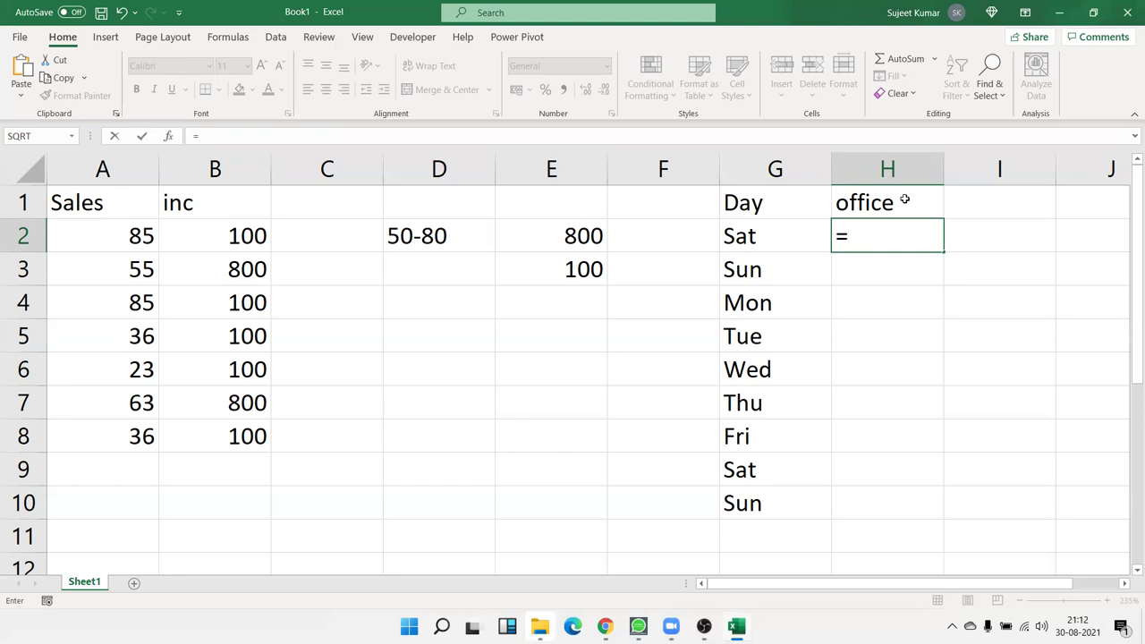
pyautogui.write('or')
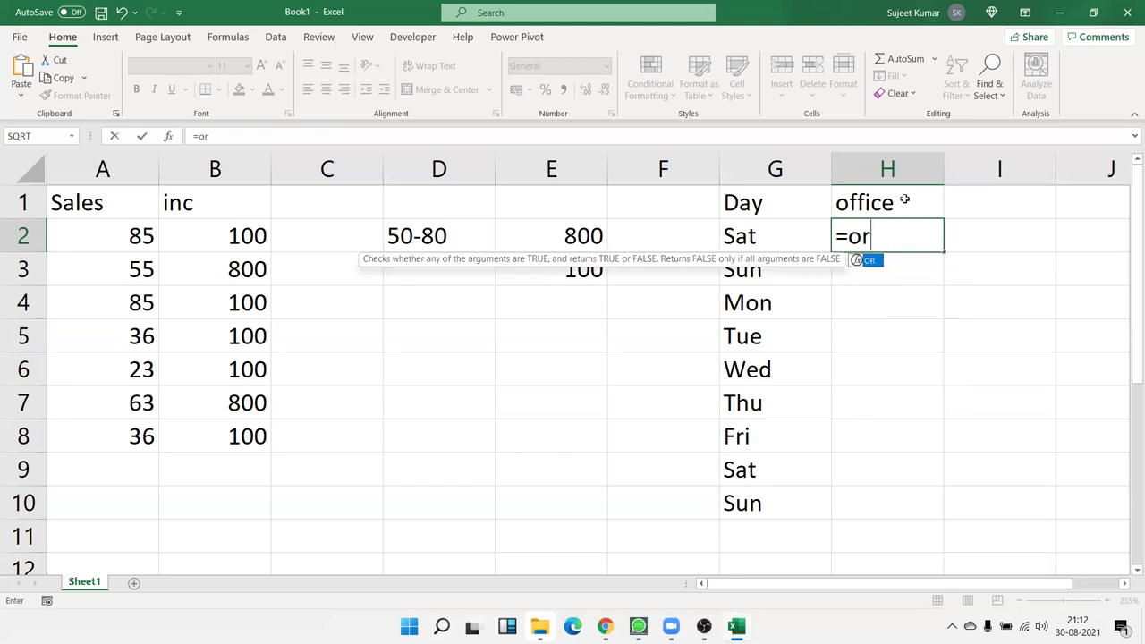
pyautogui.press('Tab')
pyautogui.click(786, 236)
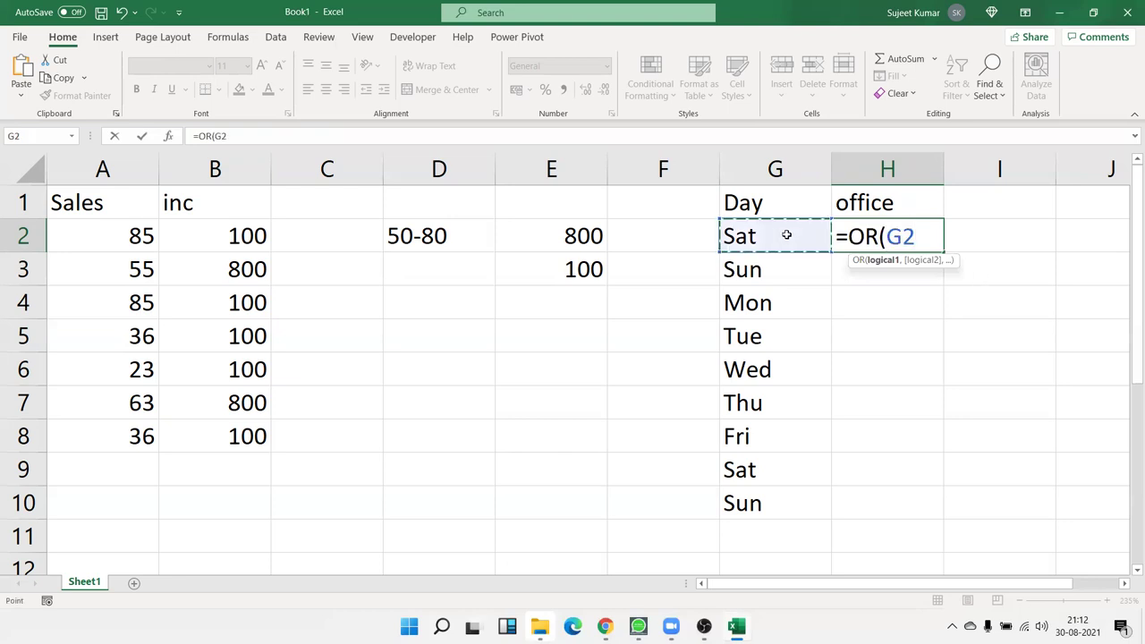
pyautogui.write('="')
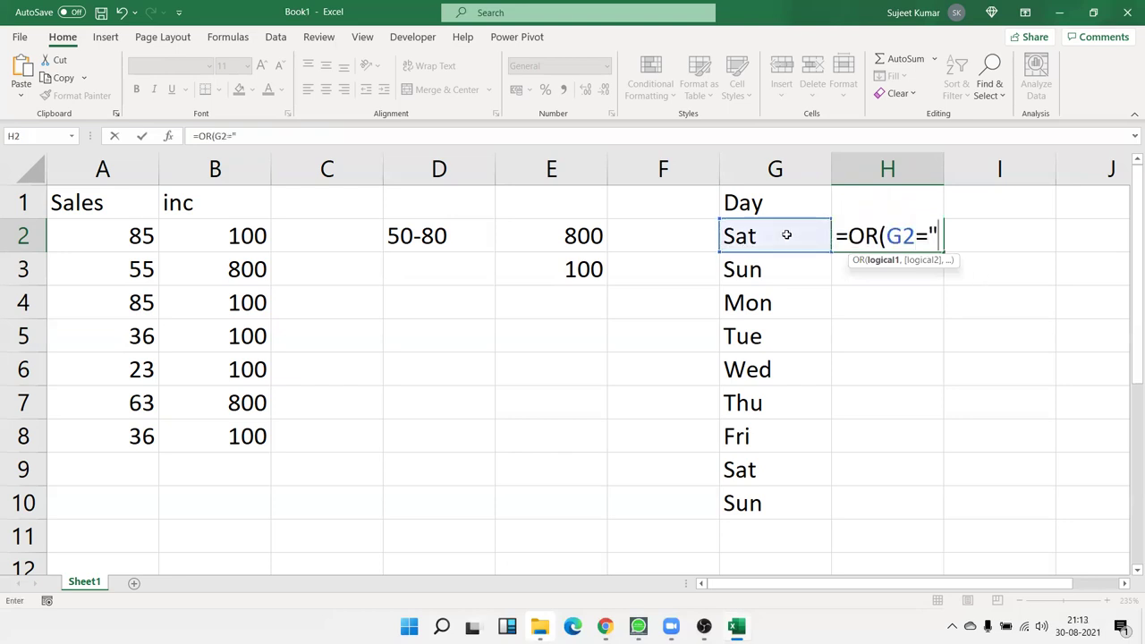
pyautogui.write('sat",')
pyautogui.click(784, 241)
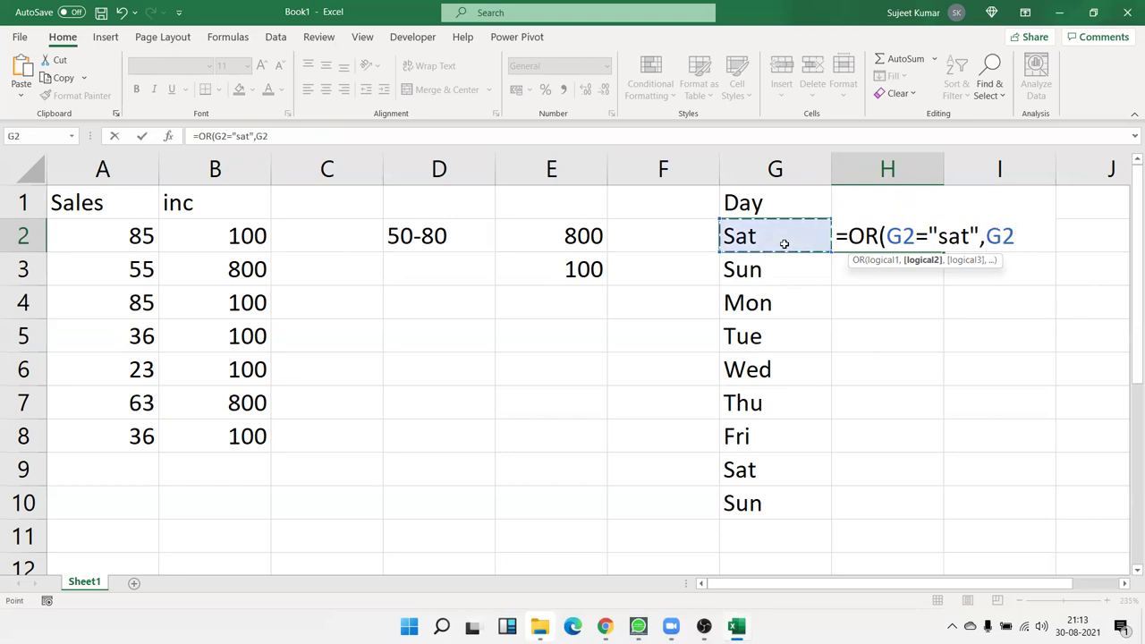
pyautogui.write('="sun")')
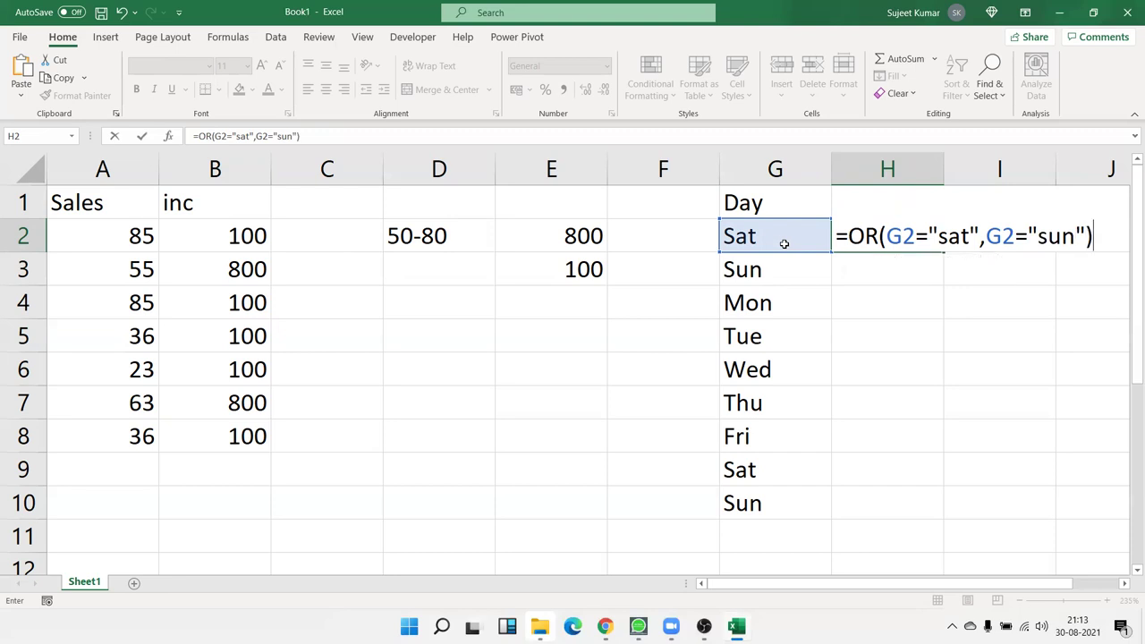
pyautogui.press('Return')
pyautogui.press('Up')
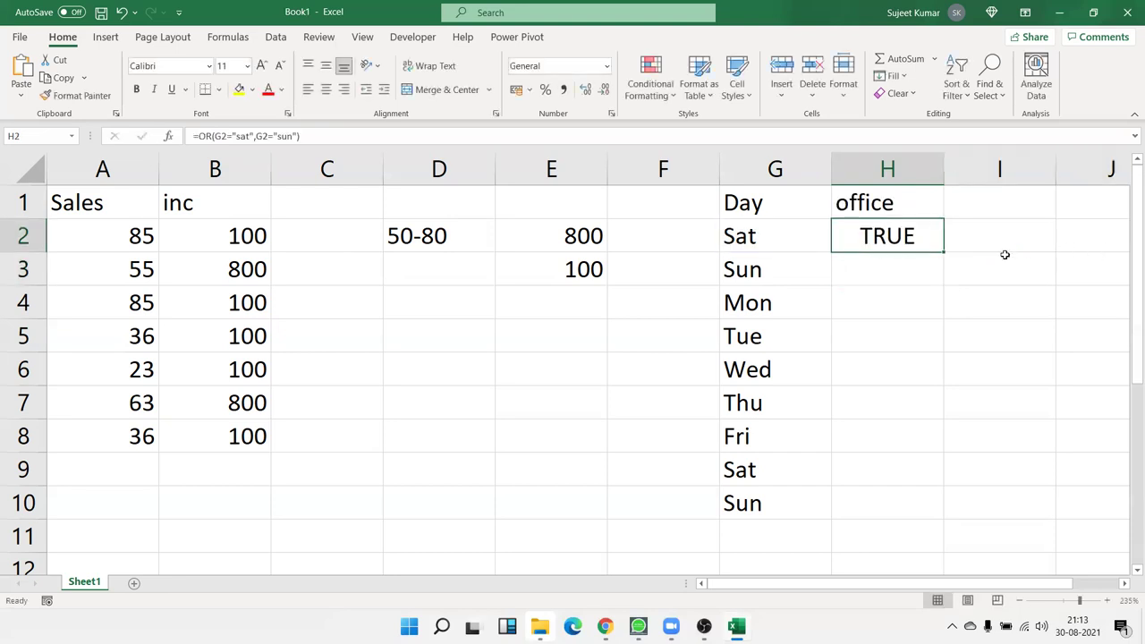
# Copy the OR formula down to H10 and review H2's formula.
pyautogui.doubleClick(952, 253)
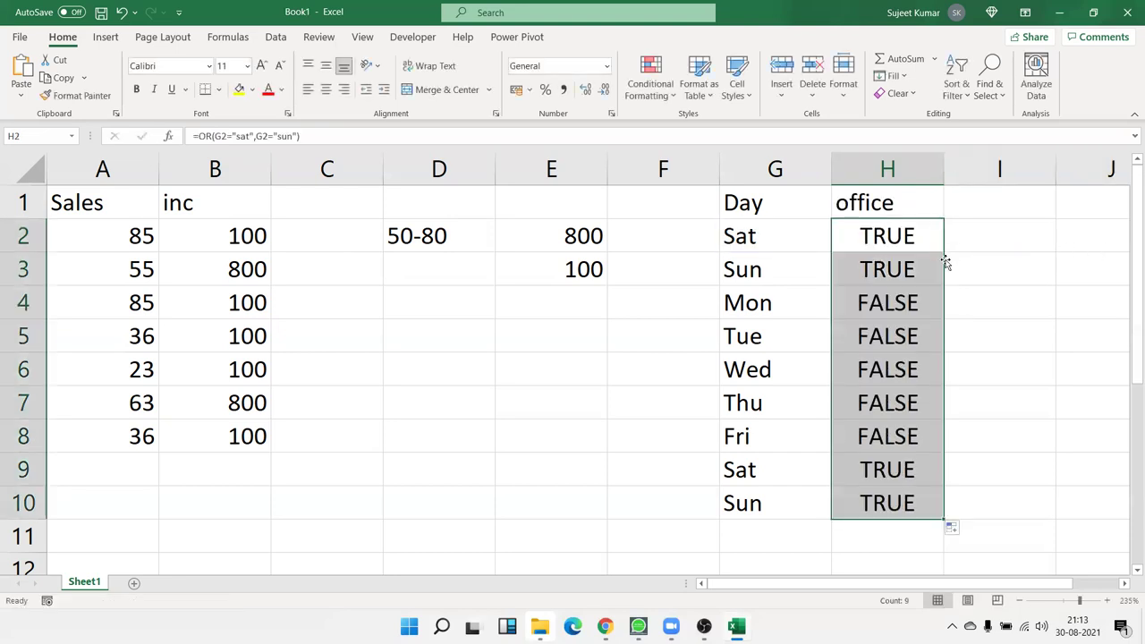
pyautogui.click(914, 273)
pyautogui.doubleClick(901, 237)
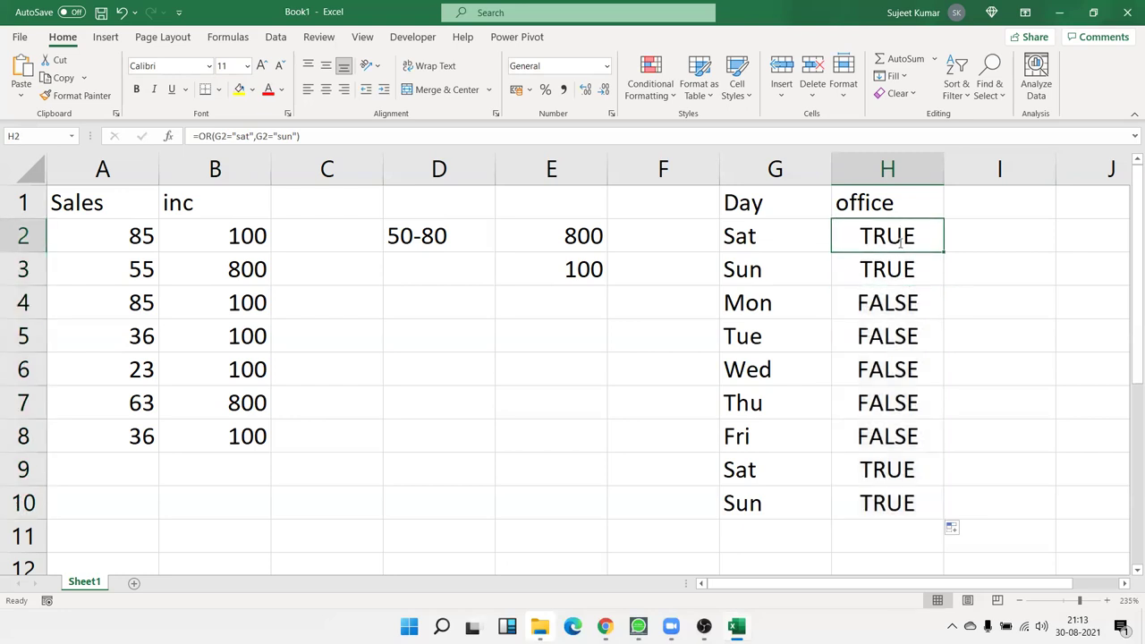
pyautogui.press('Escape')
# Wrap H2's OR in IF returning "Off" for weekends and "Close" otherwise.
pyautogui.doubleClick(850, 235)
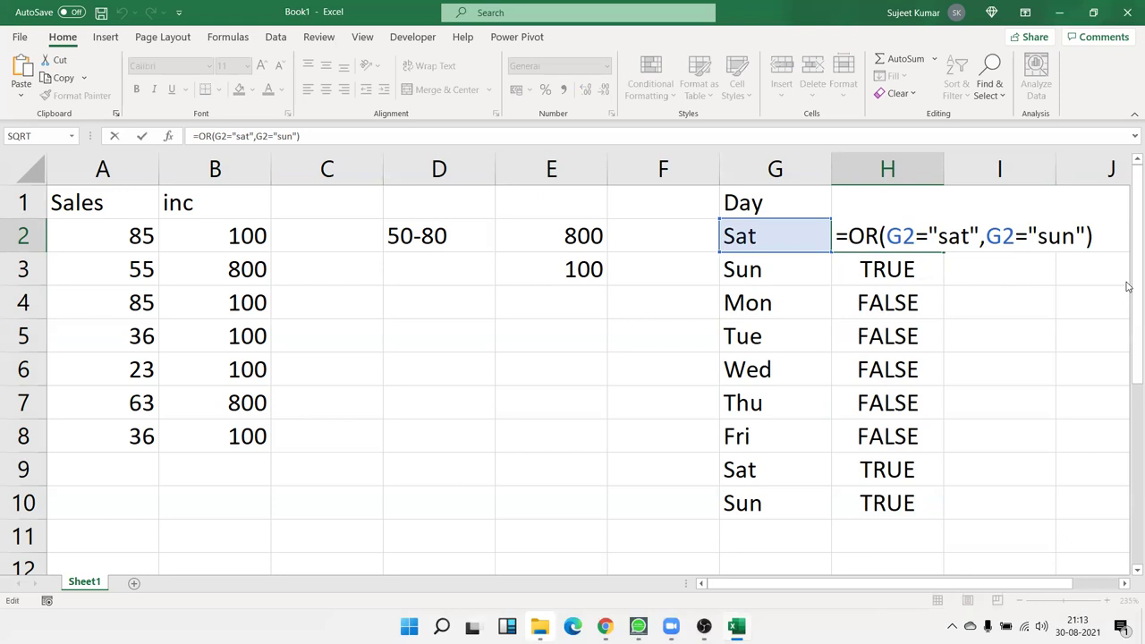
pyautogui.write('if(')
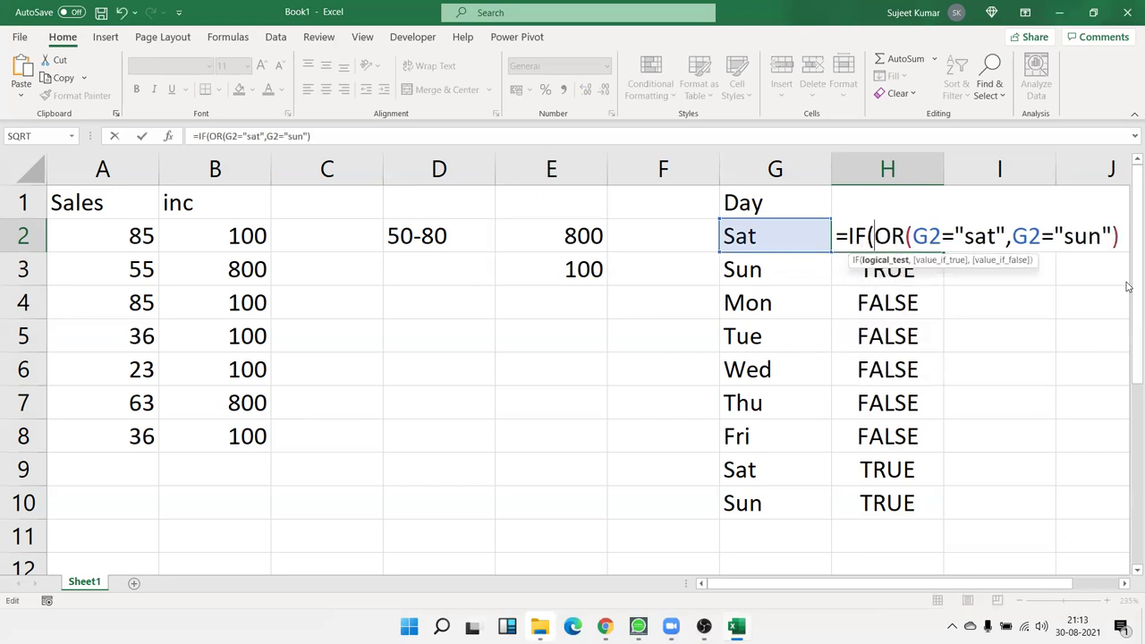
pyautogui.click(1120, 235)
pyautogui.write(',')
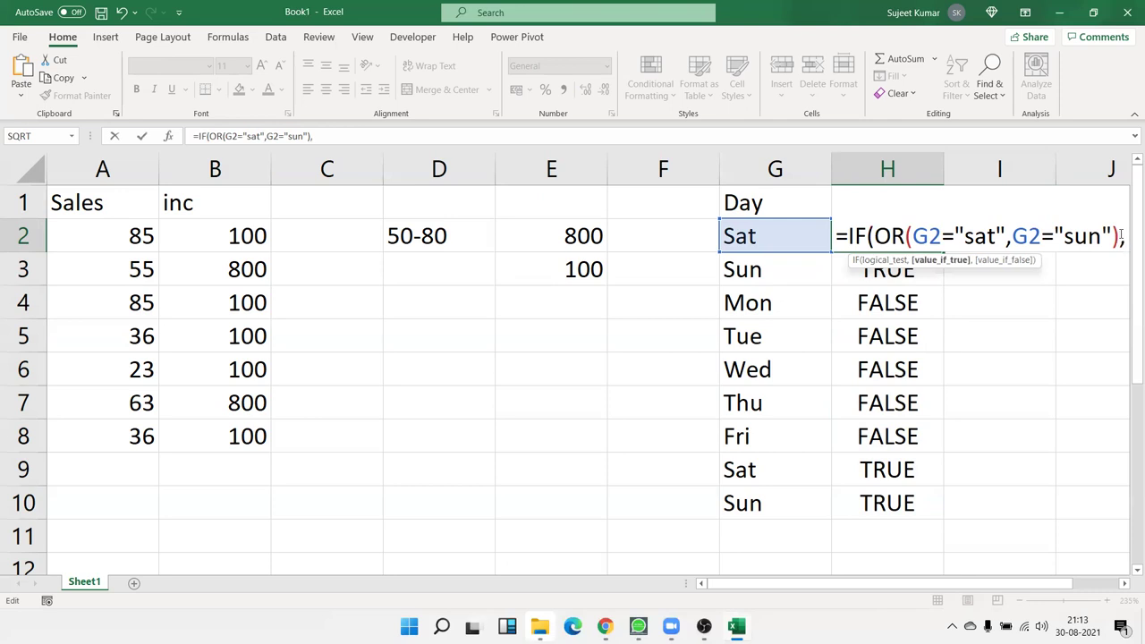
pyautogui.hotkey('alt', 'Return')
pyautogui.write('"')
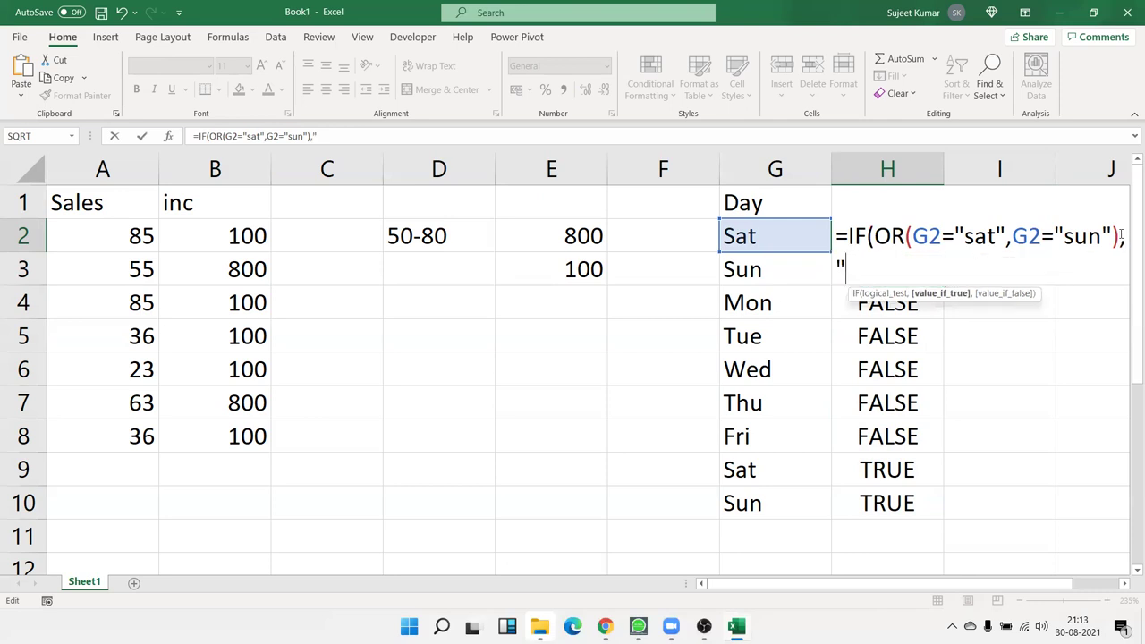
pyautogui.write('Sat')
pyautogui.write('",')
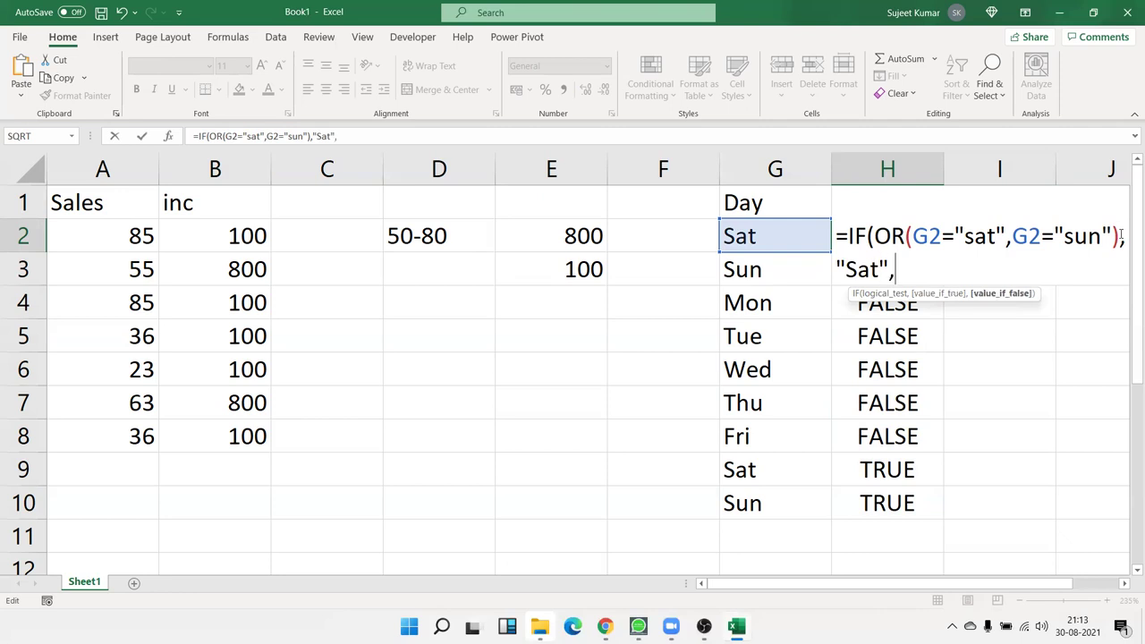
pyautogui.write('"')
pyautogui.press('BackSpace')
pyautogui.press('BackSpace')
pyautogui.press('BackSpace')
pyautogui.press('BackSpace')
pyautogui.press('BackSpace')
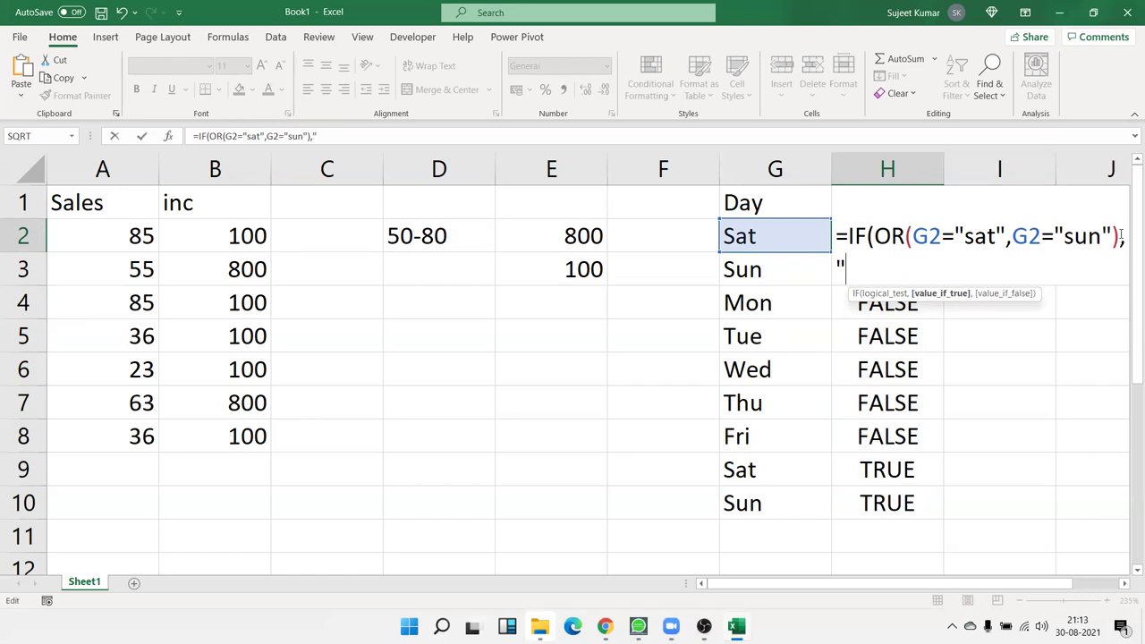
pyautogui.write('Off","Cls')
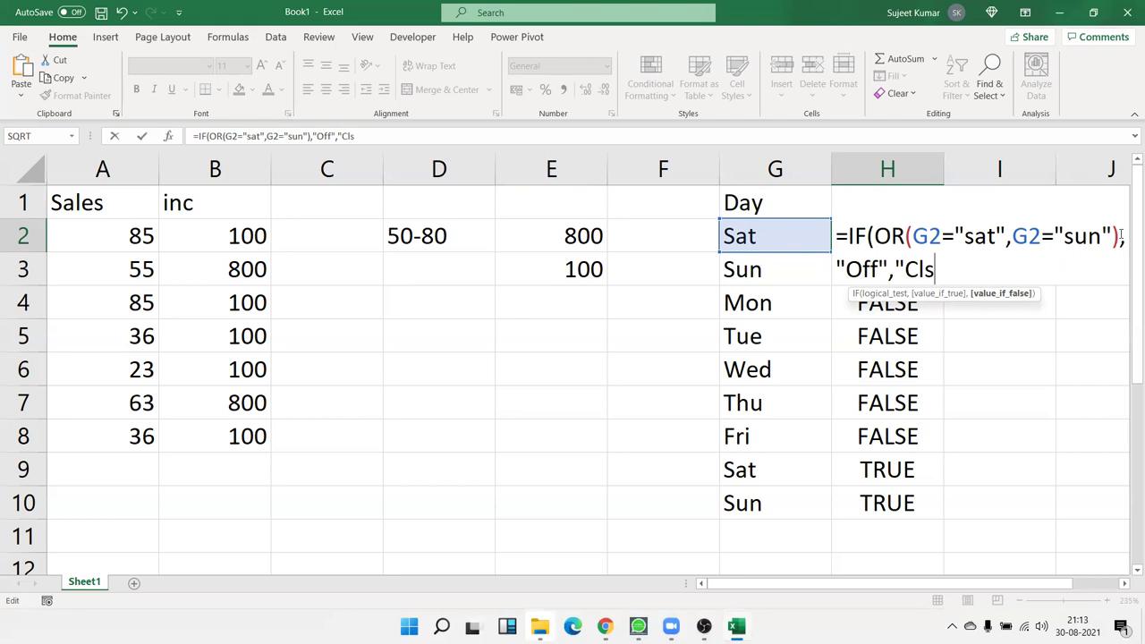
pyautogui.press('BackSpace')
pyautogui.write('ose")')
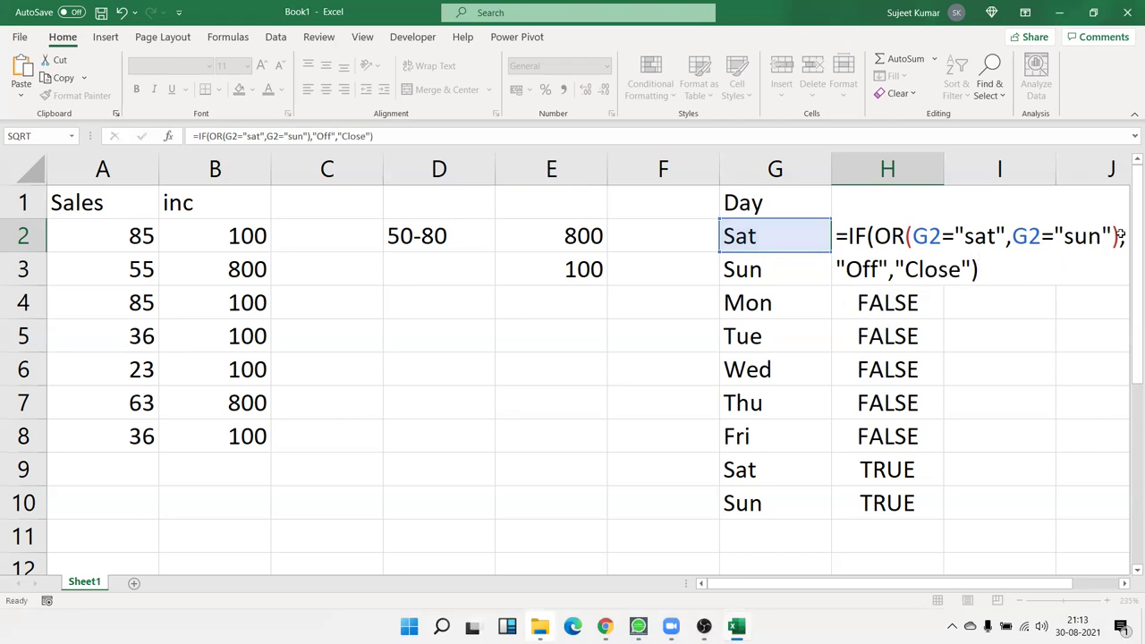
pyautogui.press('Return')
pyautogui.press('Up')
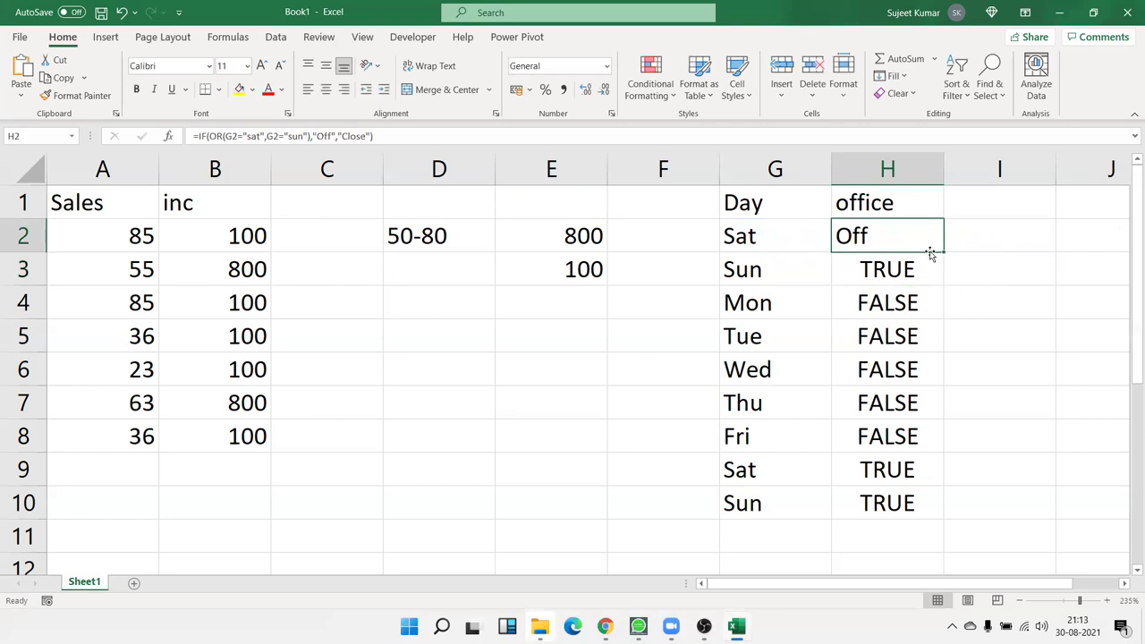
# Copy the IF(OR()) formula down through H10, then review the H2 and B2 formulas.
pyautogui.hotkey('ctrl', 'Down')
pyautogui.click(938, 245)
pyautogui.doubleClick(943, 252)
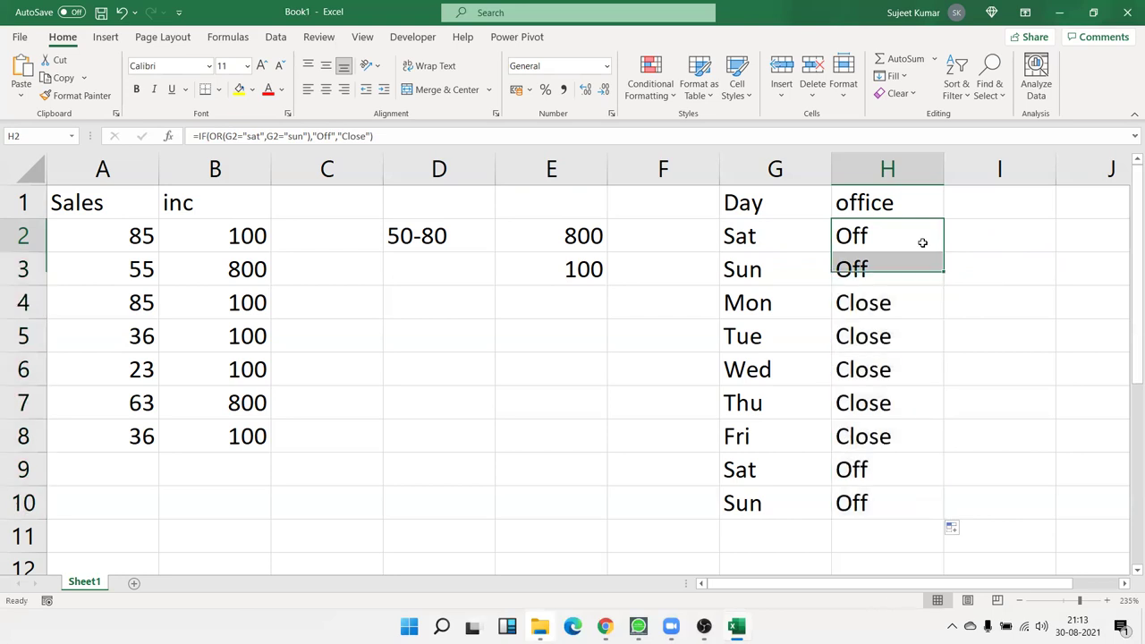
pyautogui.doubleClick(925, 241)
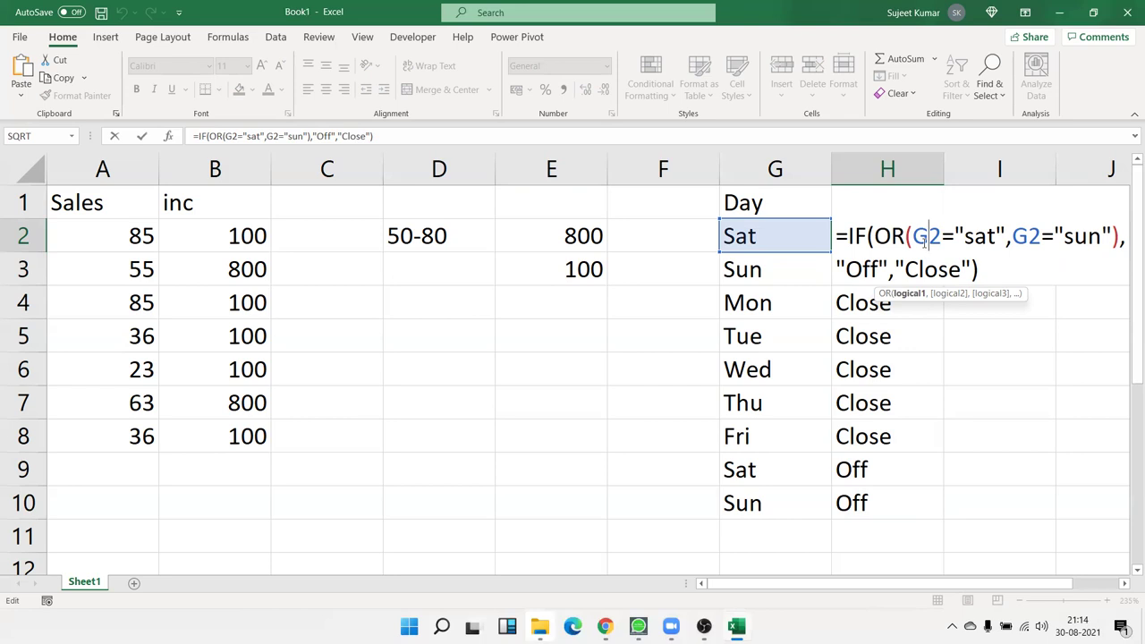
pyautogui.press('Return')
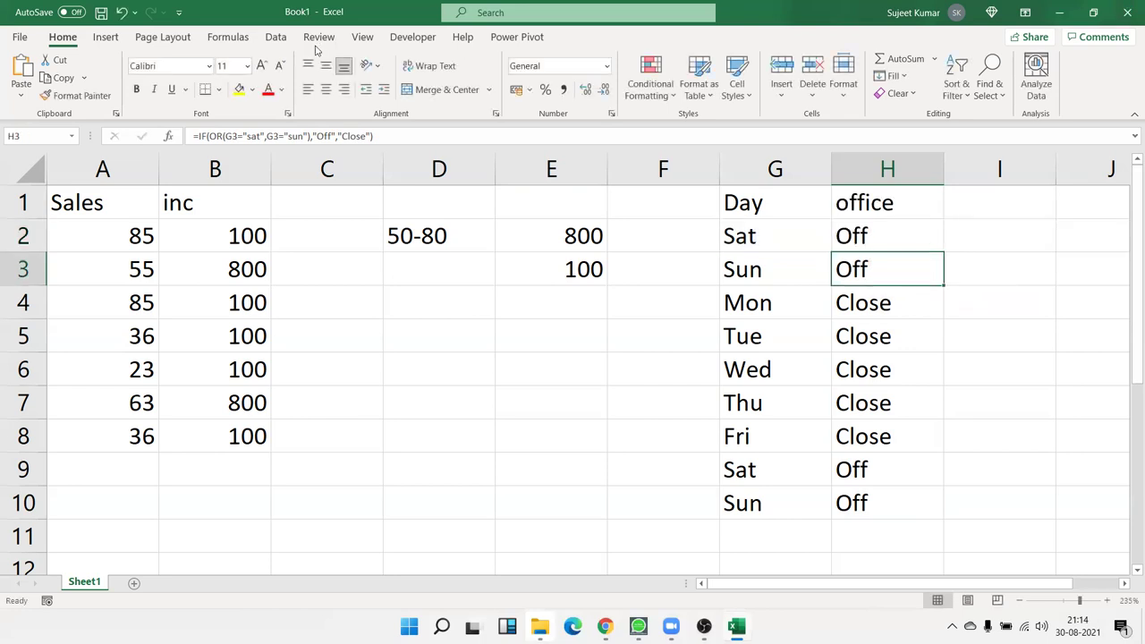
pyautogui.click(904, 312)
pyautogui.click(882, 238)
pyautogui.doubleClick(877, 236)
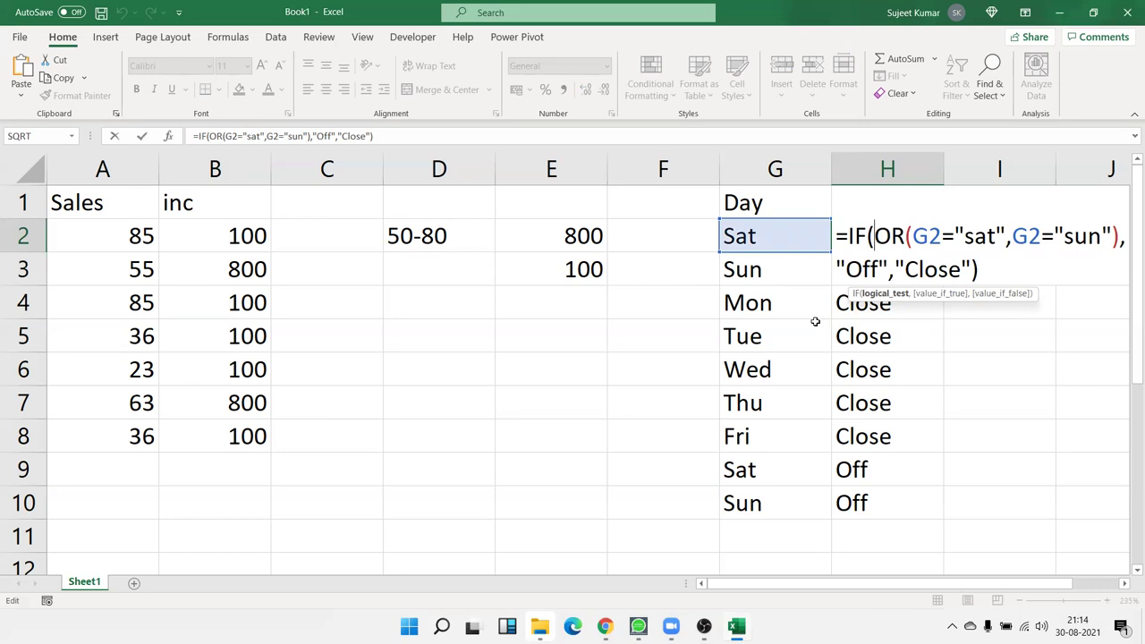
pyautogui.press('Return')
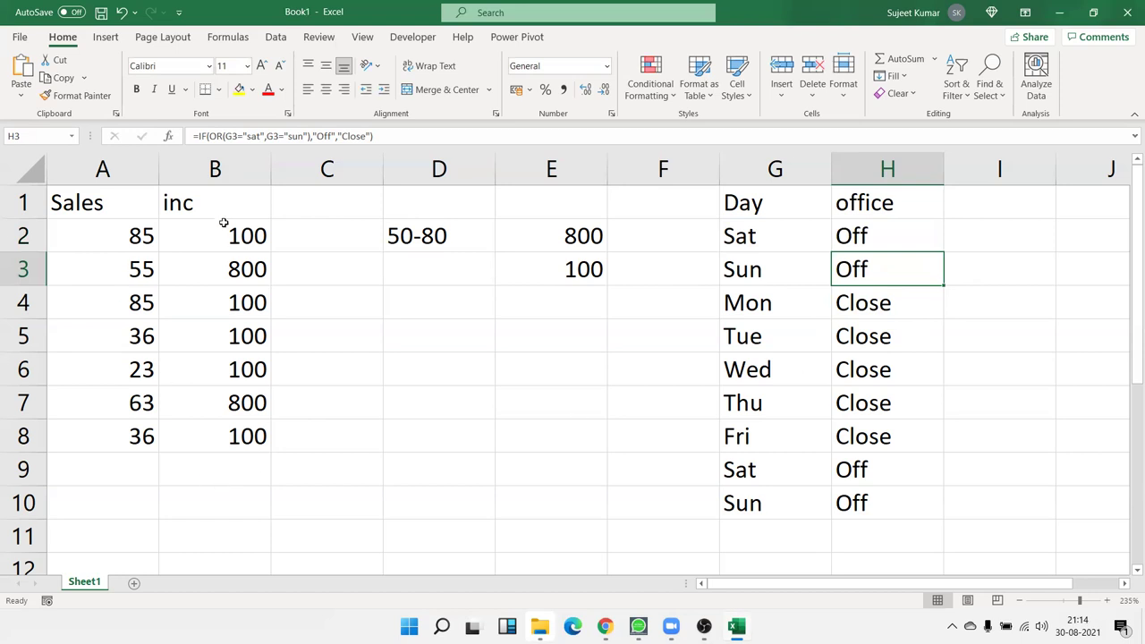
pyautogui.doubleClick(230, 234)
pyautogui.press('Escape')
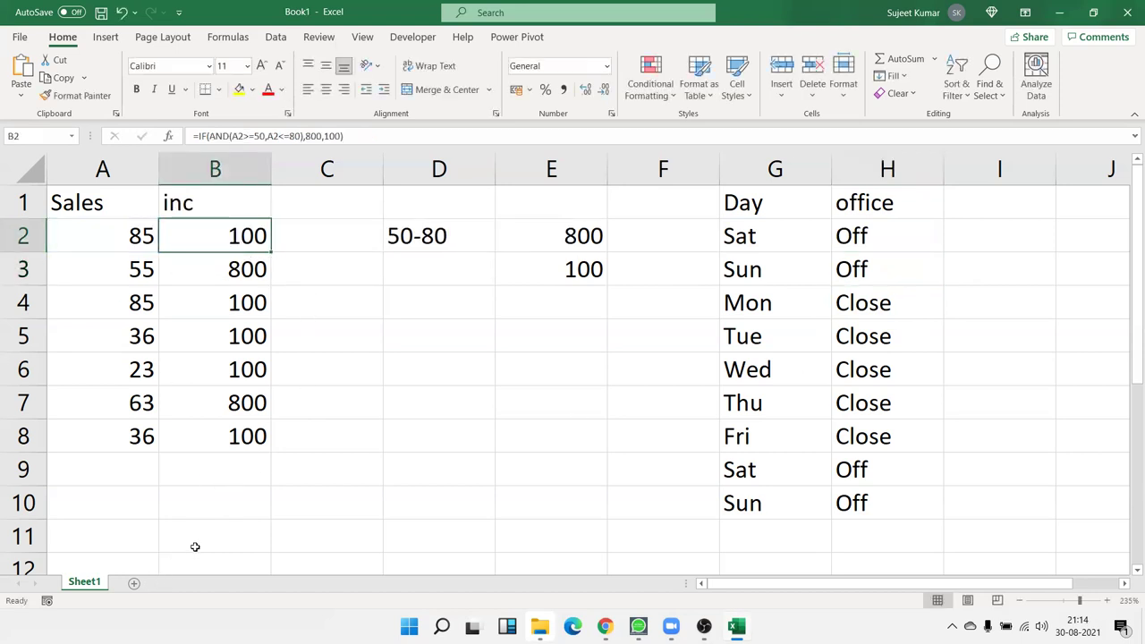
# Add Sheet2 with a Name header in A1 and autofill seven names down A2:A8.
pyautogui.click(136, 582)
pyautogui.scroll(4, 135, 421)
pyautogui.scroll(3, 145, 396)
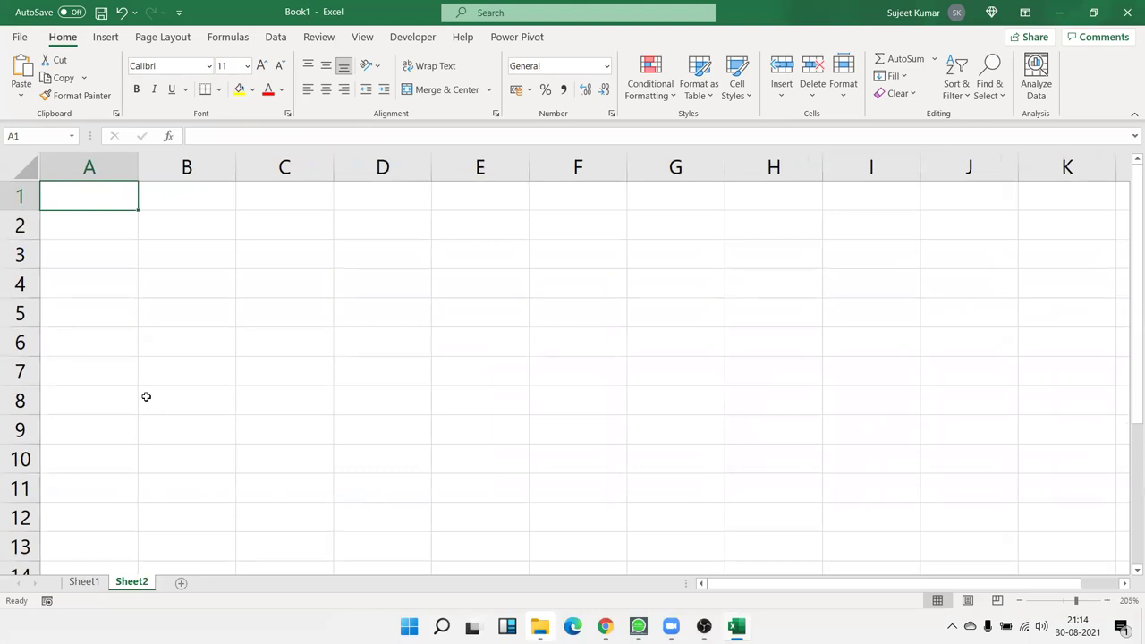
pyautogui.write('Name')
pyautogui.press('Return')
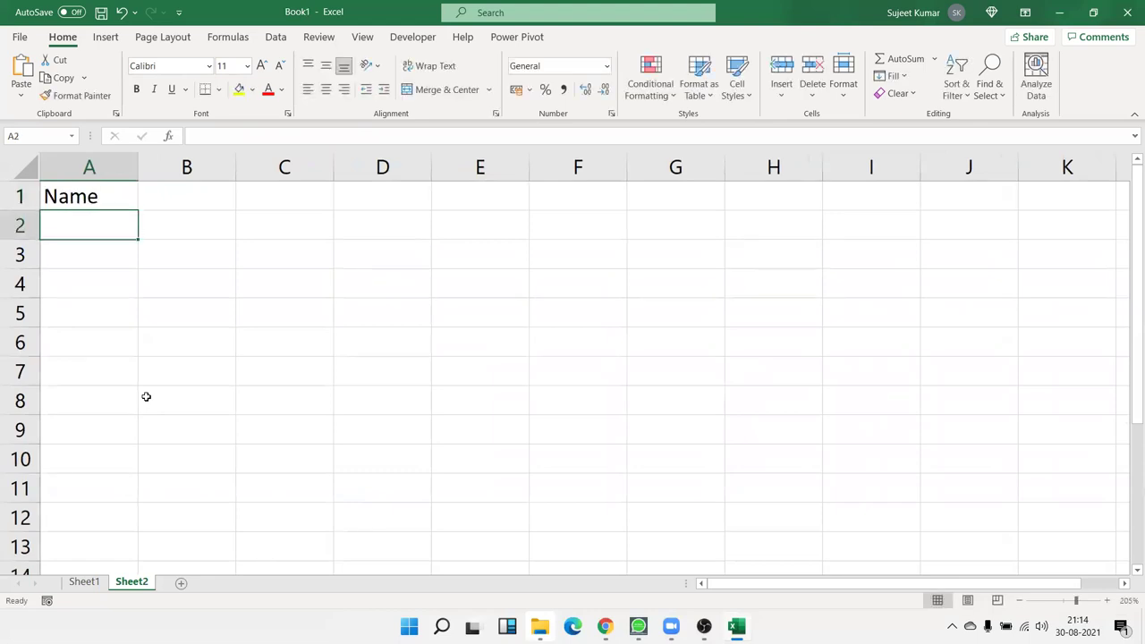
pyautogui.write('=')
pyautogui.press('BackSpace')
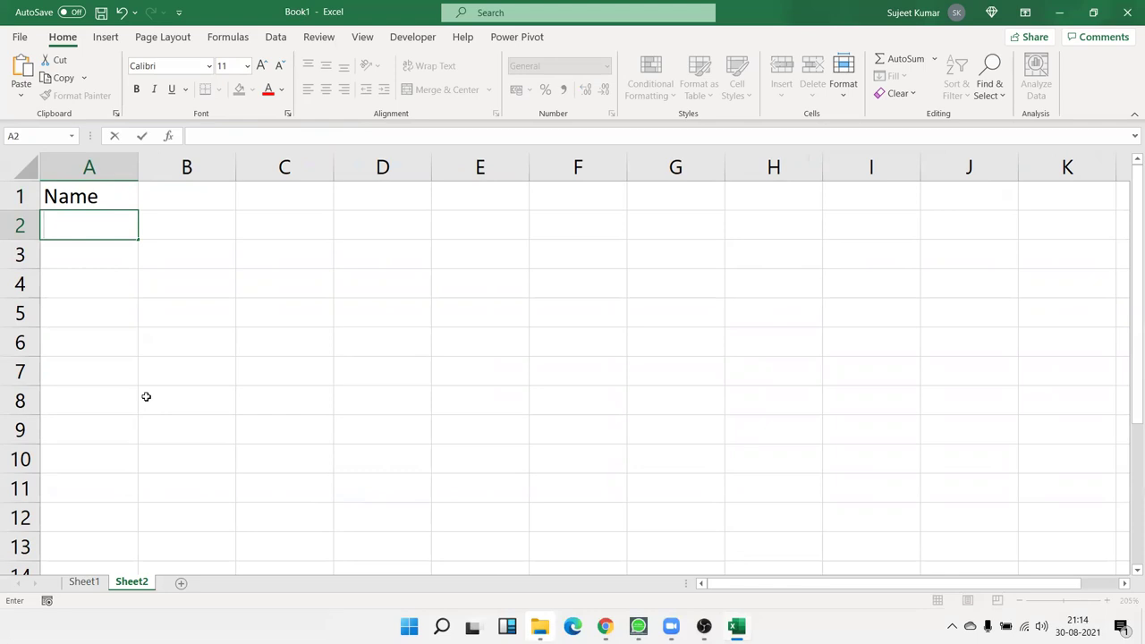
pyautogui.press('Escape')
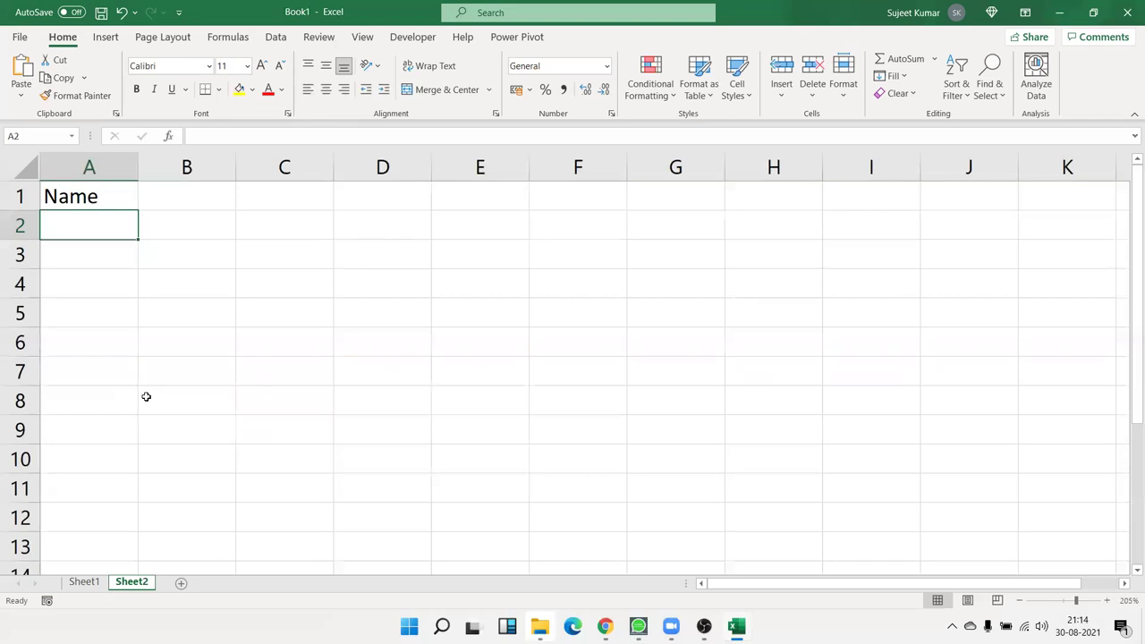
pyautogui.click(143, 396)
pyautogui.click(99, 230)
pyautogui.write('Puja')
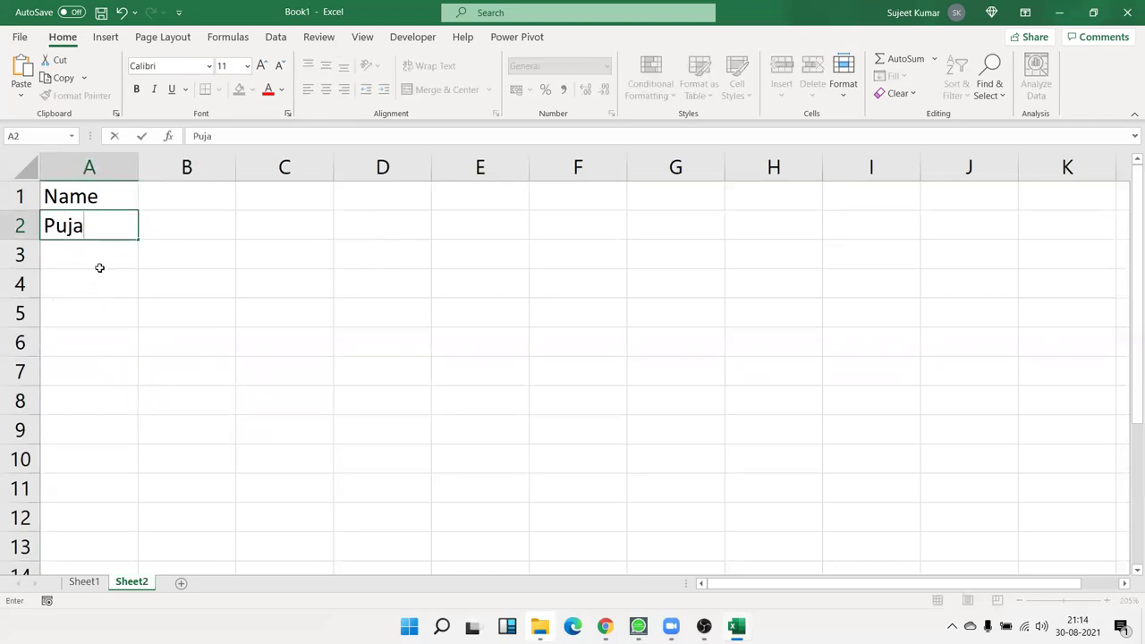
pyautogui.hotkey('ctrl', 'Return')
pyautogui.moveTo(139, 239); pyautogui.dragTo(143, 402)
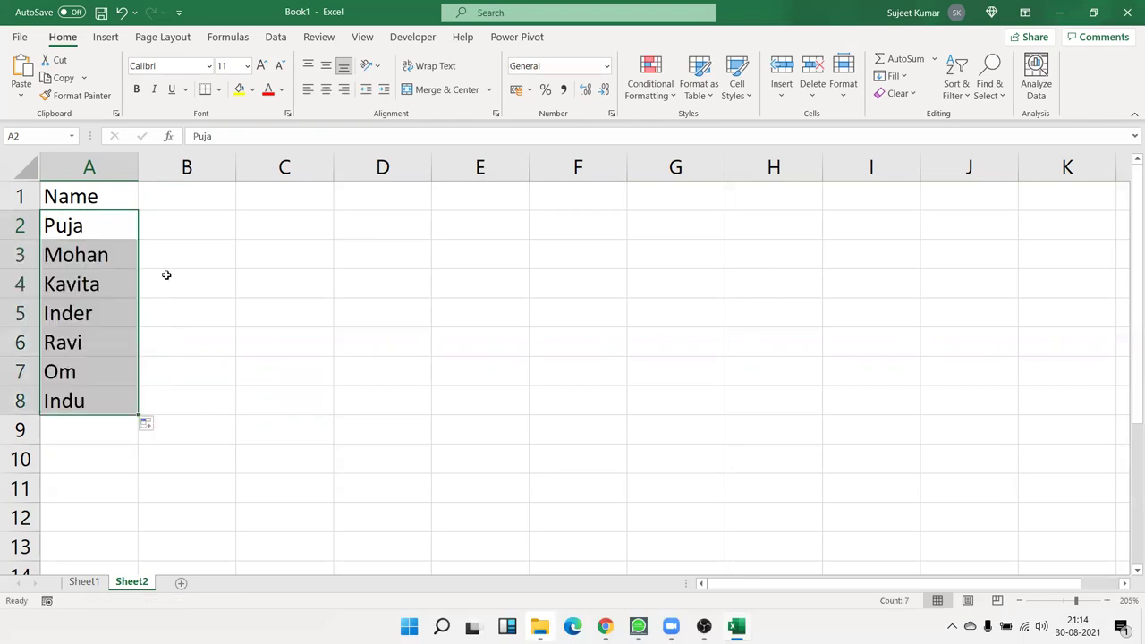
# Create headers S-1, S-2, S-3 across B1:D1, clearing the extra S-4 and S-5.
pyautogui.click(166, 212)
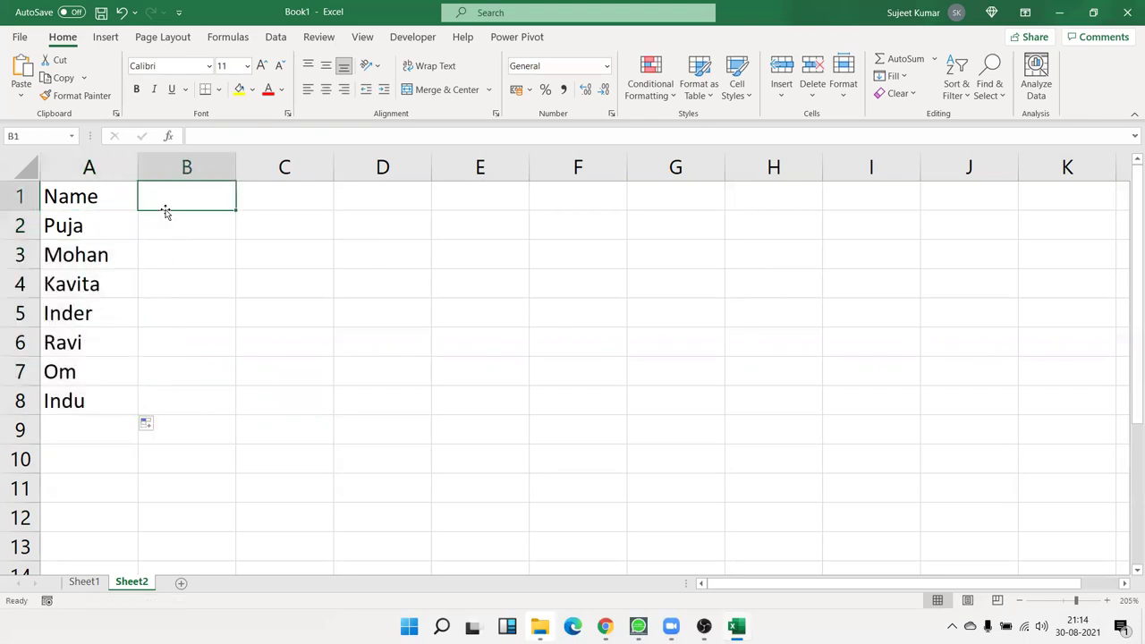
pyautogui.write('S-1')
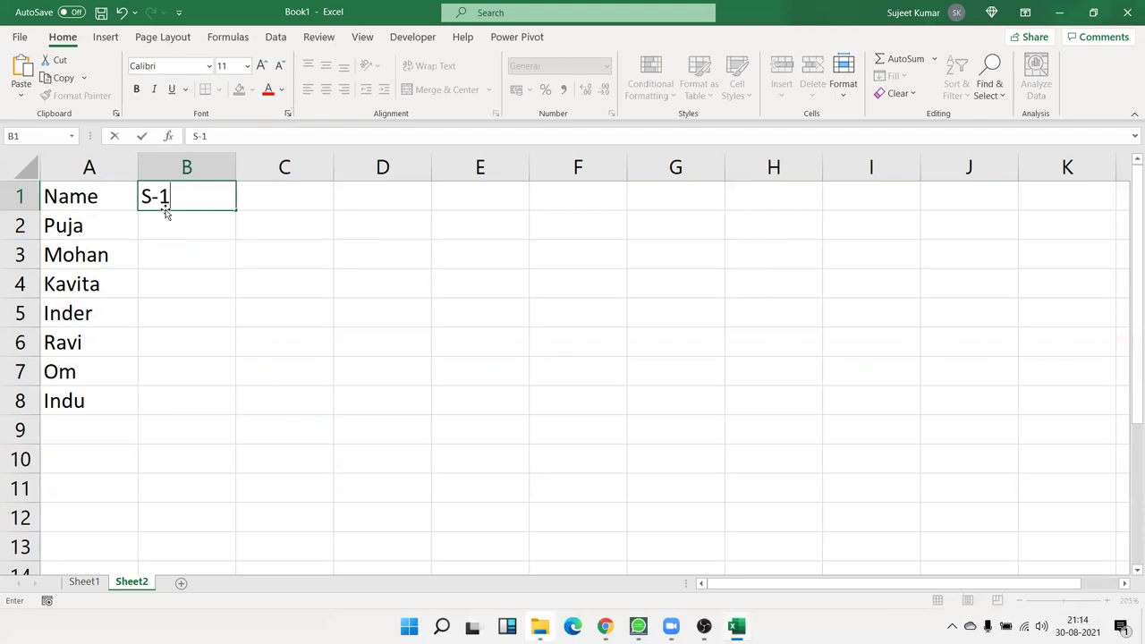
pyautogui.click(158, 261)
pyautogui.click(202, 194)
pyautogui.moveTo(233, 207); pyautogui.dragTo(605, 208)
pyautogui.moveTo(491, 167); pyautogui.dragTo(578, 306)
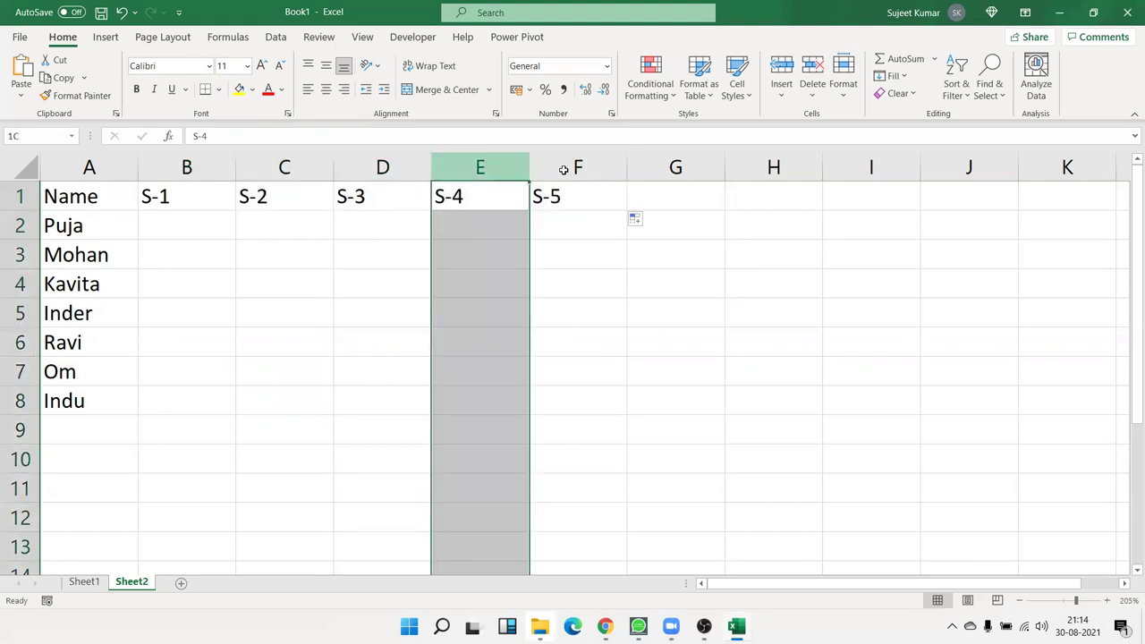
pyautogui.press('Delete')
pyautogui.press('Left')
pyautogui.press('Left')
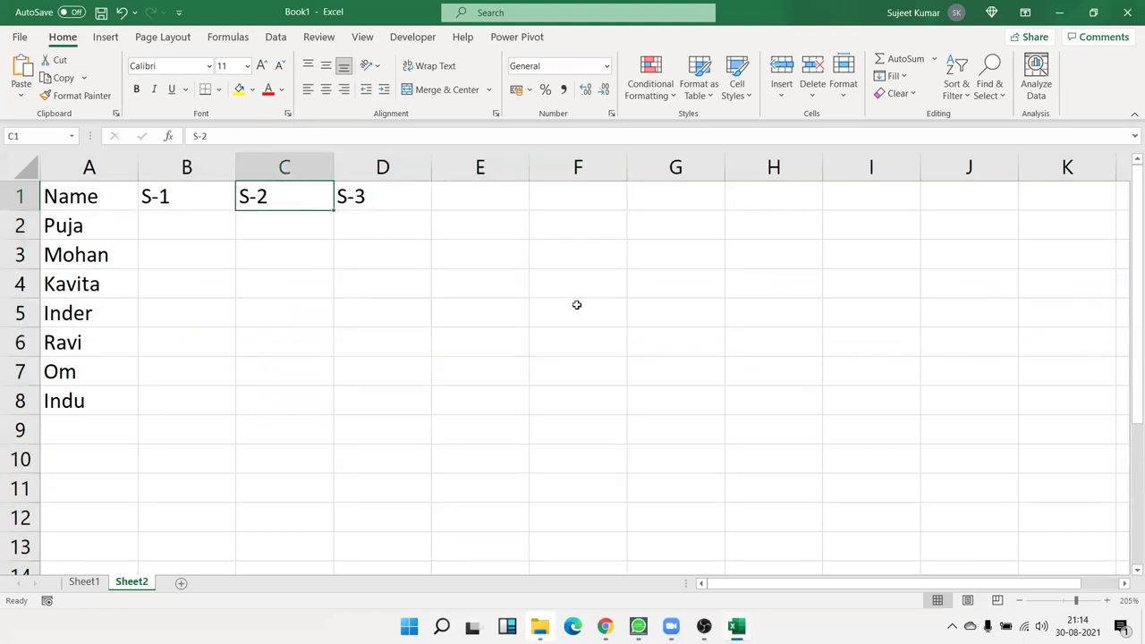
pyautogui.press('Left')
pyautogui.press('Down')
# Fill B2:D8 with =RANDBETWEEN(10,90) random scores.
pyautogui.write('=ra')
pyautogui.press('Down')
pyautogui.press('Down')
pyautogui.press('Down')
pyautogui.press('Tab')
pyautogui.write('10,90')
pyautogui.press('Return')
pyautogui.press('Up')
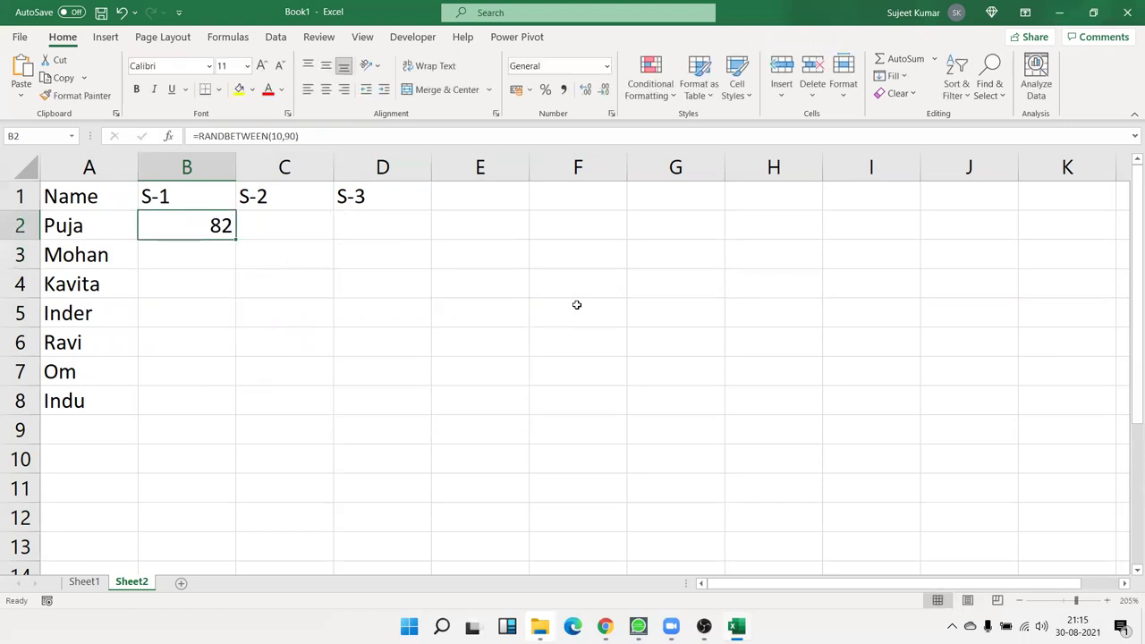
pyautogui.hotkey('shift', 'Right')
pyautogui.hotkey('shift', 'Right')
pyautogui.hotkey('shift', 'Down')
pyautogui.hotkey('shift', 'Down')
pyautogui.hotkey('shift', 'Down')
pyautogui.hotkey('shift', 'Down')
pyautogui.hotkey('shift', 'Down')
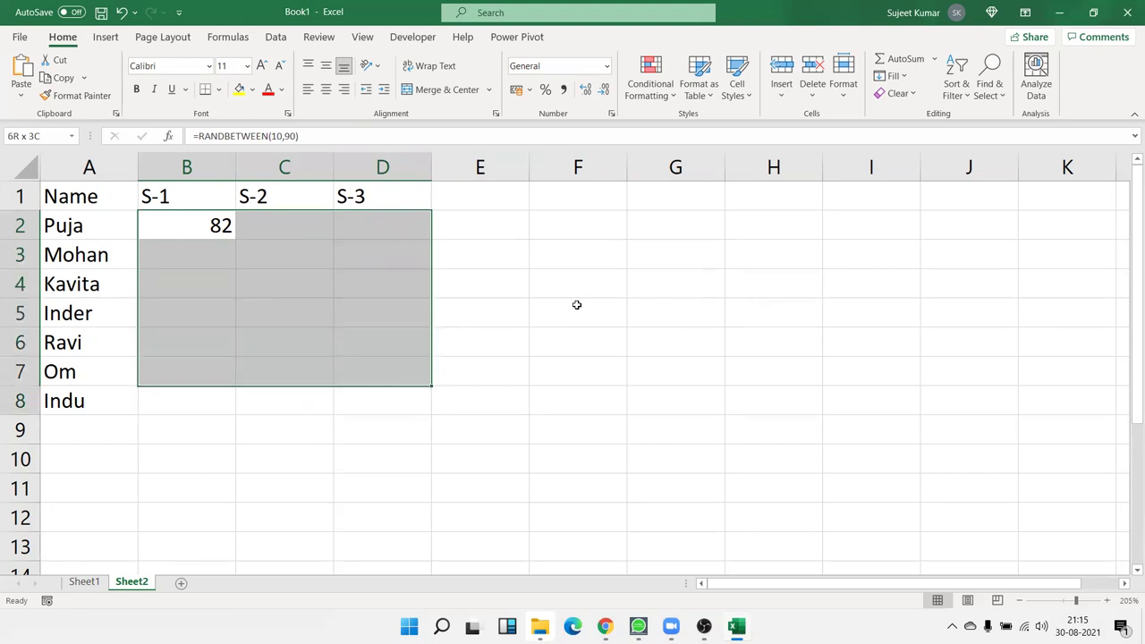
pyautogui.hotkey('shift', 'Down')
pyautogui.hotkey('ctrl', 'Return')
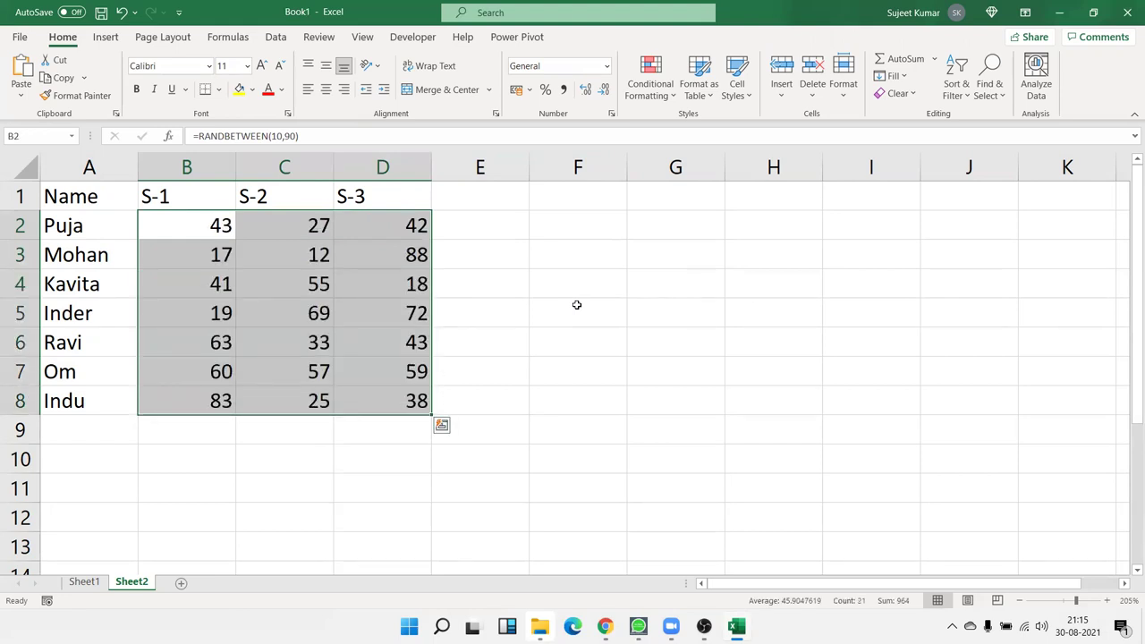
# Paste the scores back as fixed values and head column E as Result.
pyautogui.hotkey('ctrl', 'c')
pyautogui.click(21, 96)
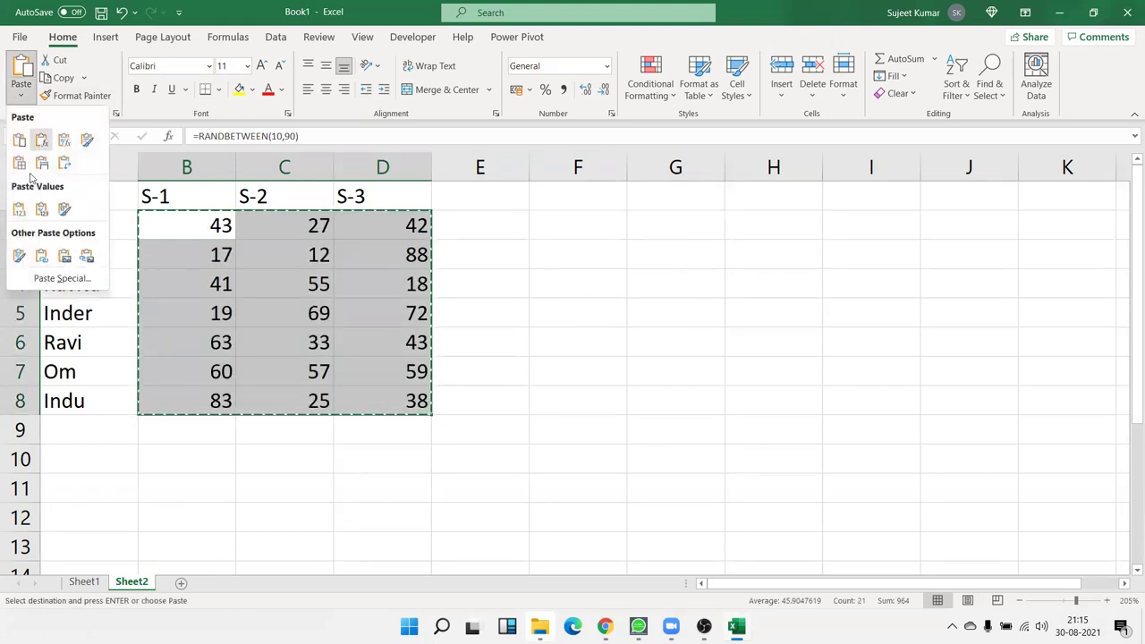
pyautogui.click(18, 210)
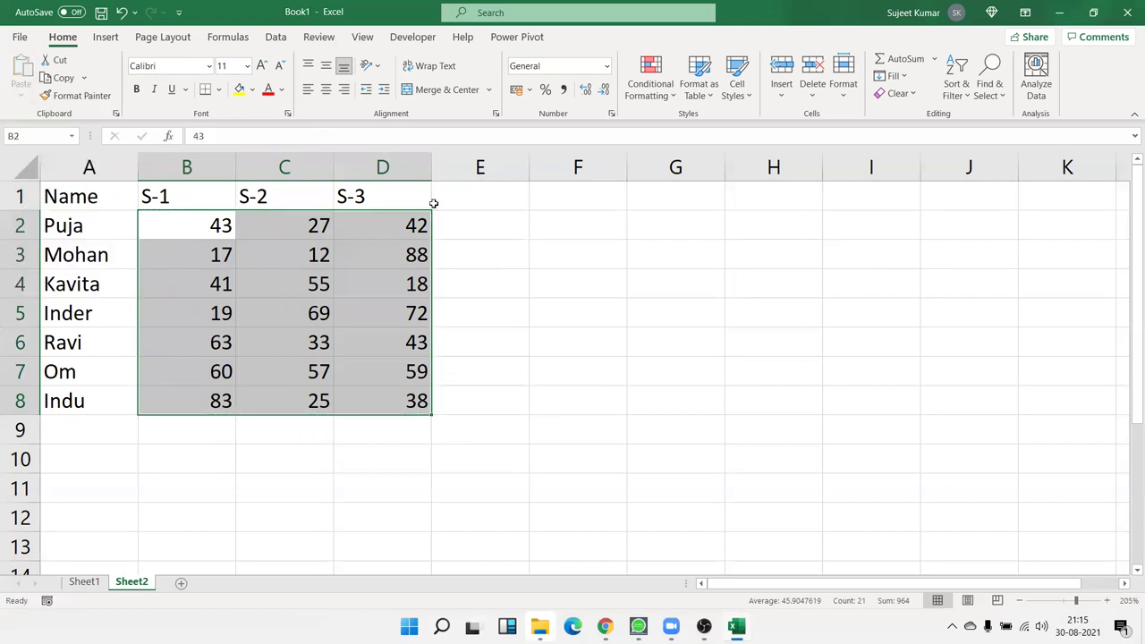
pyautogui.click(461, 209)
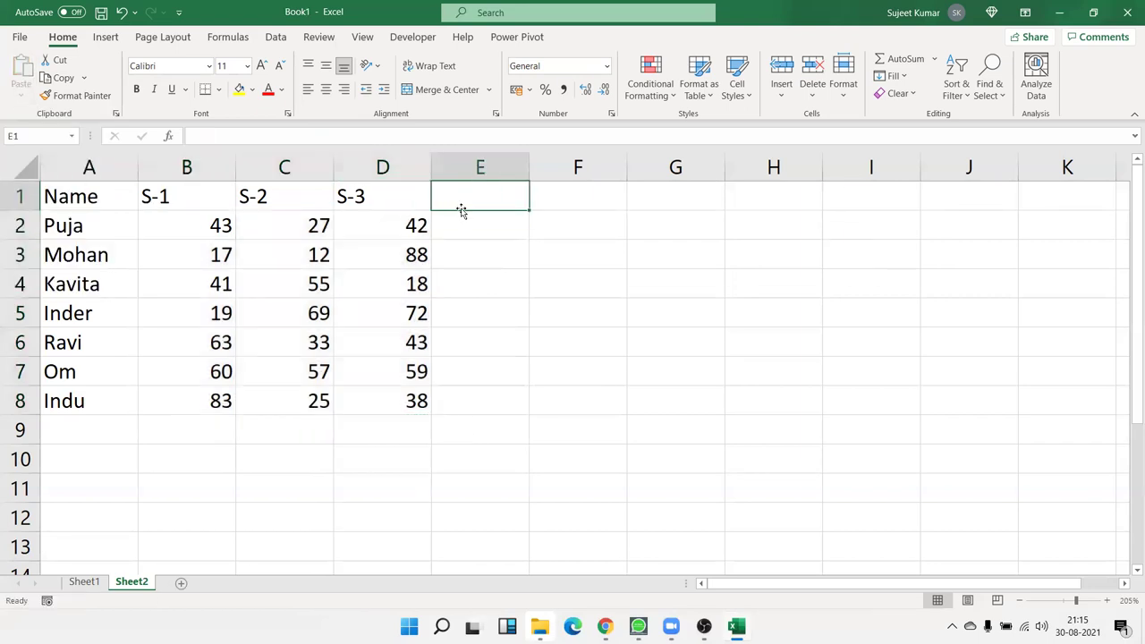
pyautogui.write('Result')
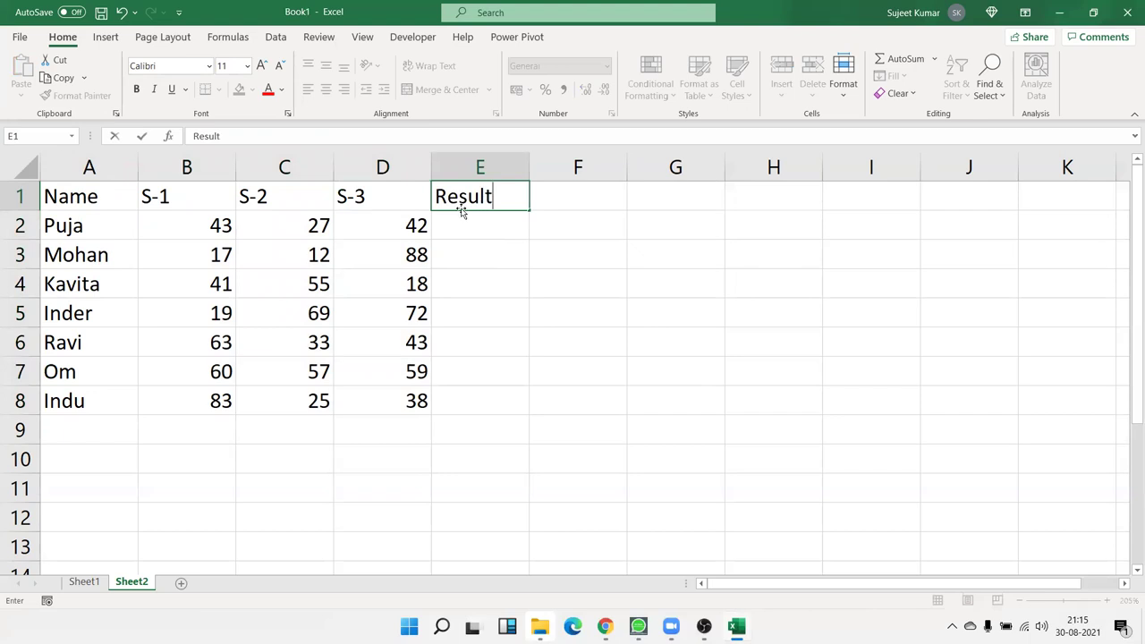
pyautogui.press('Return')
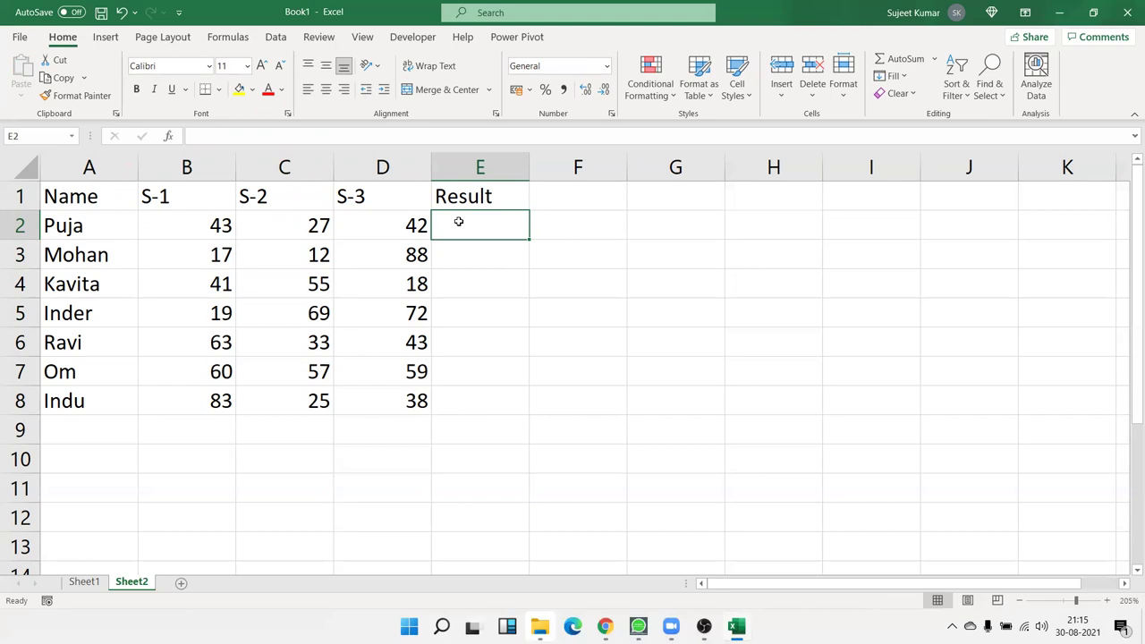
pyautogui.press('Down')
pyautogui.press('Down')
pyautogui.press('Down')
pyautogui.press('Down')
pyautogui.press('Down')
pyautogui.press('Up')
pyautogui.press('Up')
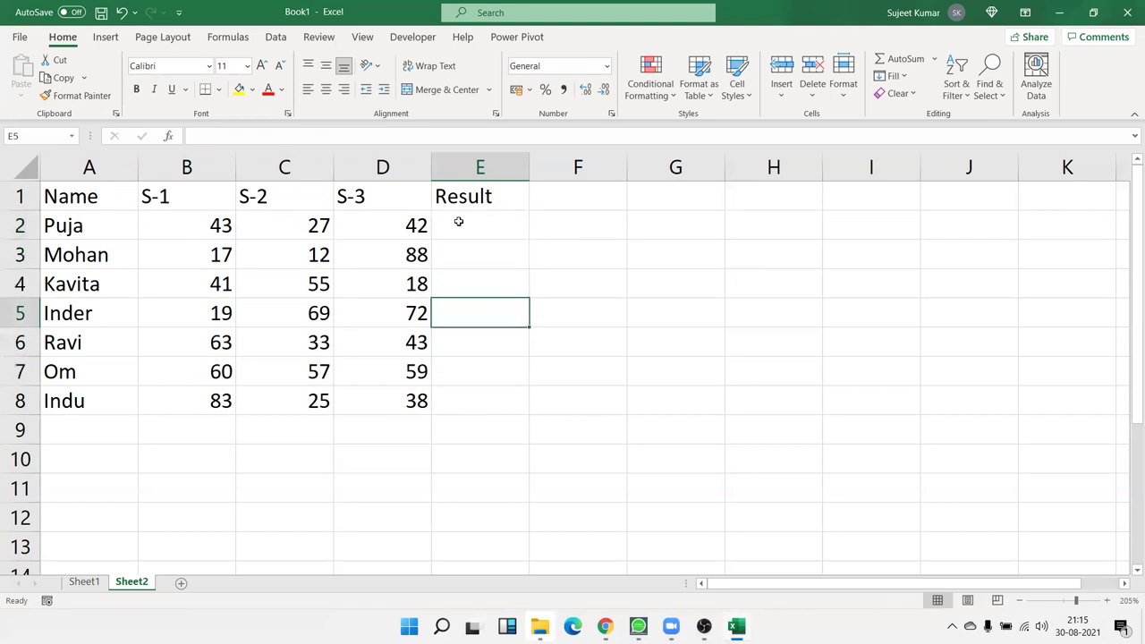
pyautogui.press('Up')
pyautogui.press('Up')
pyautogui.press('Up')
pyautogui.press('Left')
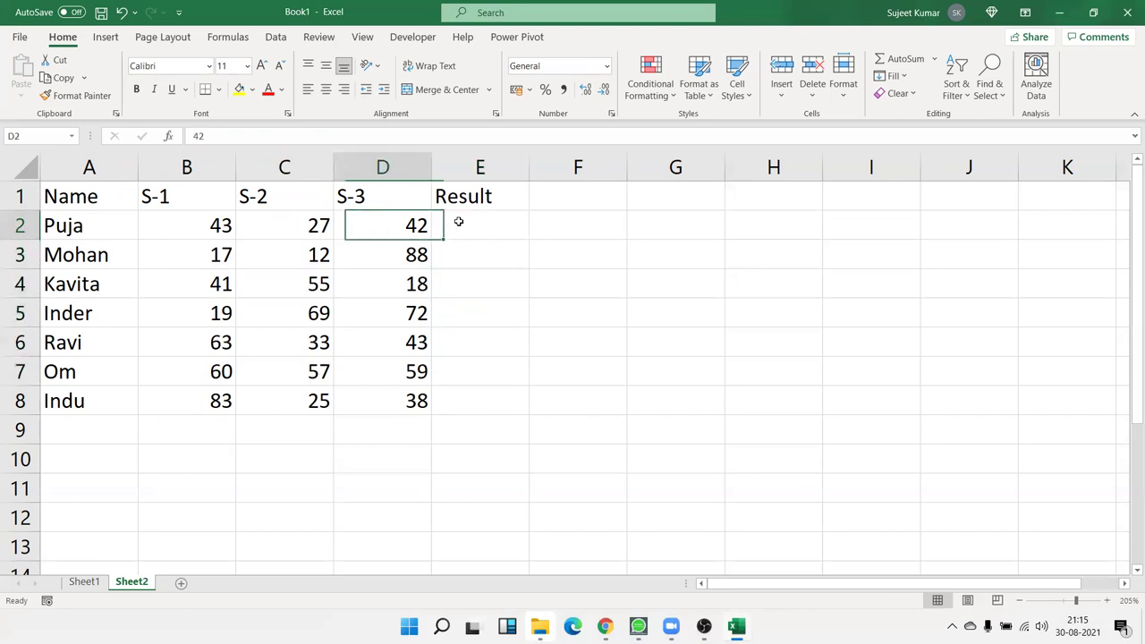
pyautogui.press('Left')
pyautogui.press('Left')
pyautogui.hotkey('shift', 'Right')
pyautogui.hotkey('shift', 'Right')
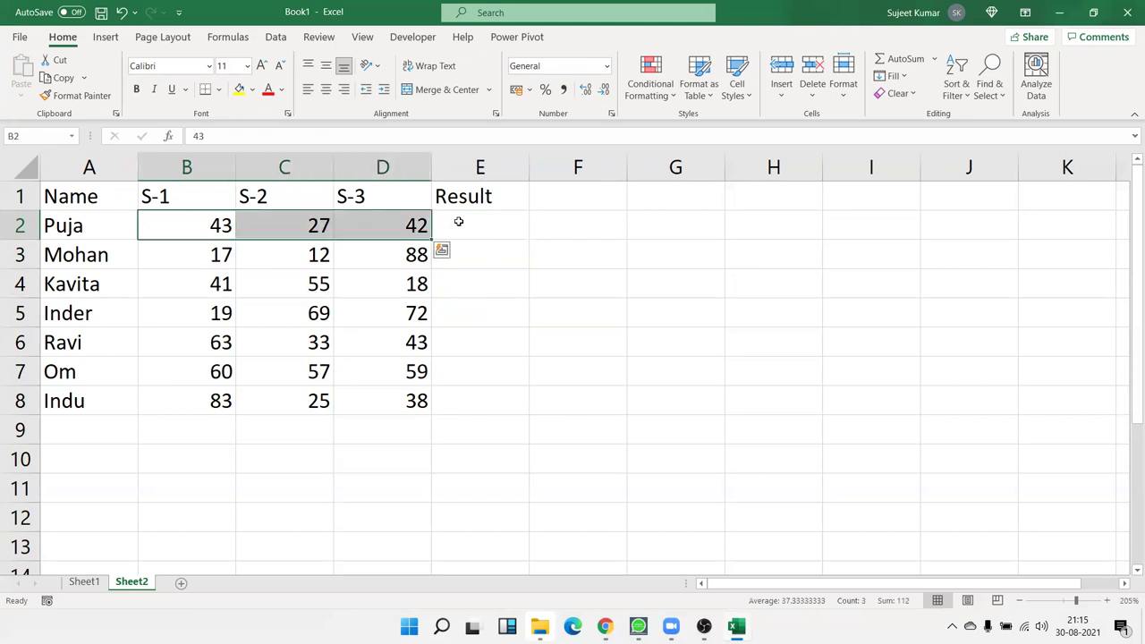
pyautogui.press('Down')
pyautogui.hotkey('shift', 'Right')
pyautogui.hotkey('shift', 'Right')
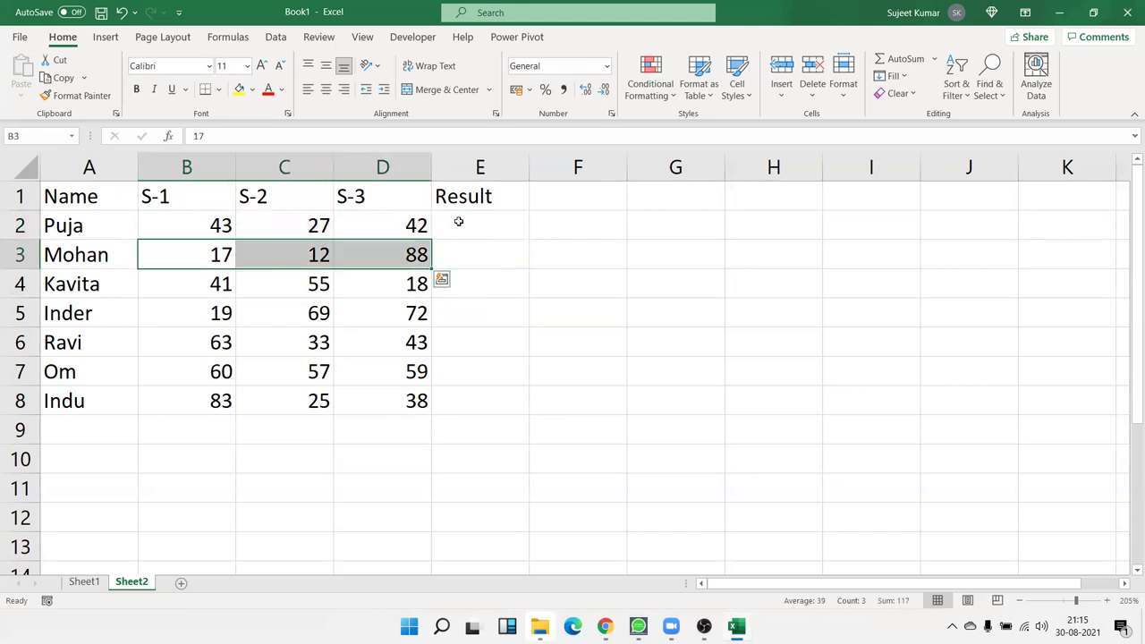
pyautogui.press('Down')
pyautogui.hotkey('shift', 'Right')
pyautogui.hotkey('shift', 'Right')
pyautogui.hotkey('shift', 'Right')
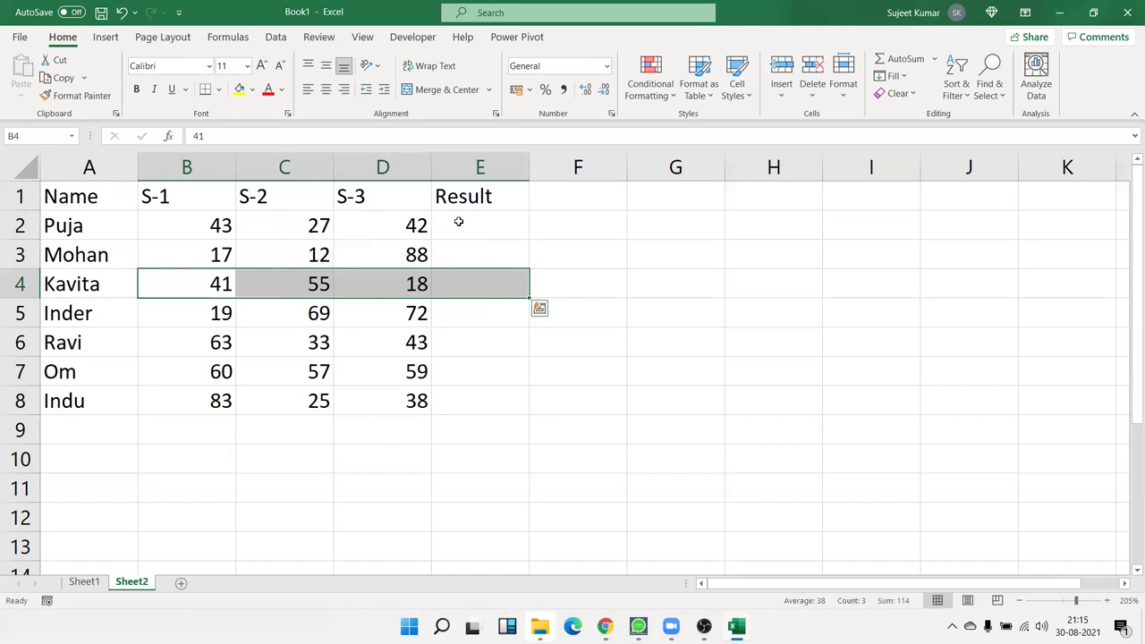
pyautogui.press('Down')
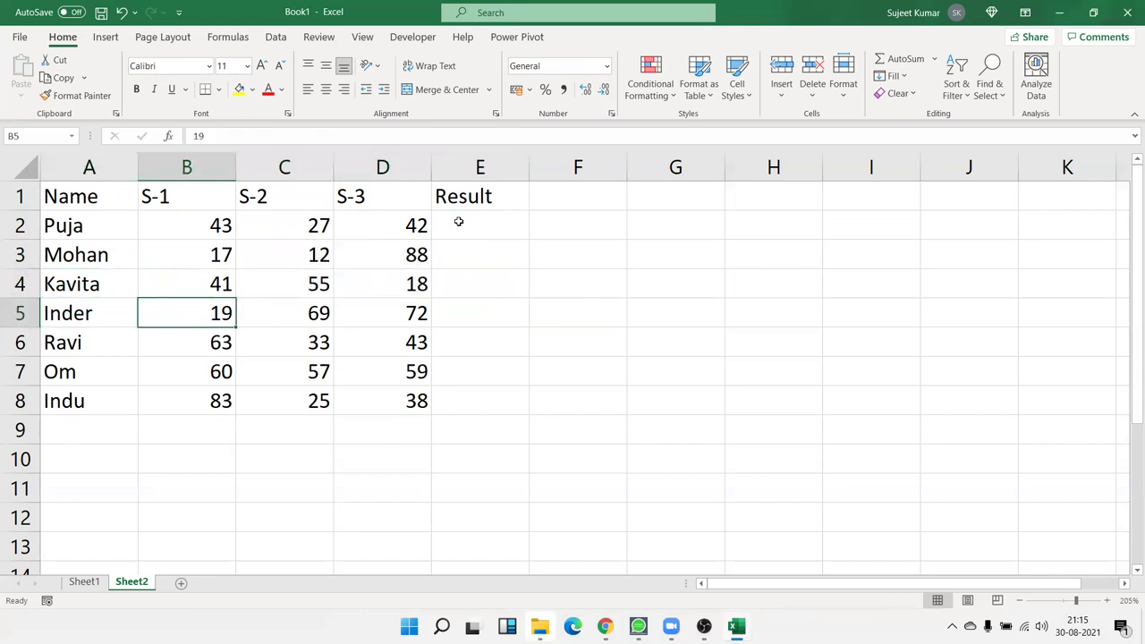
pyautogui.hotkey('shift', 'Right')
pyautogui.hotkey('shift', 'Right')
pyautogui.hotkey('shift', 'Right')
pyautogui.press('Up')
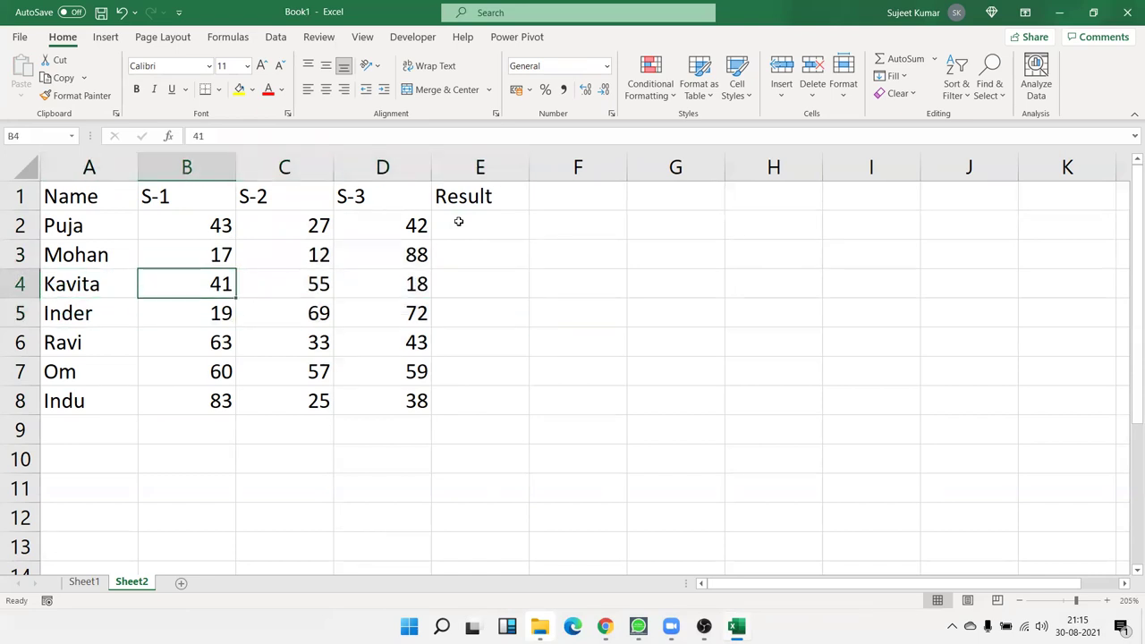
pyautogui.press('Up')
pyautogui.press('Up')
pyautogui.press('Right')
pyautogui.press('Right')
pyautogui.press('Right')
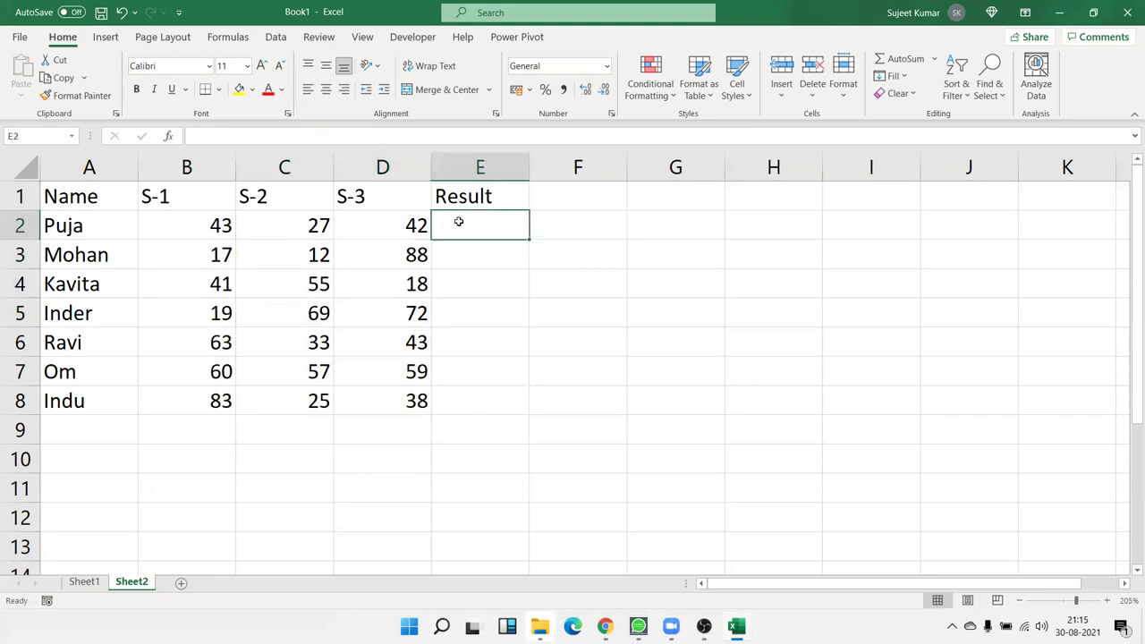
# Enter =AND(B2>30,C2>30,D2>30) in cell E2.
pyautogui.write('=if')
pyautogui.press('Tab')
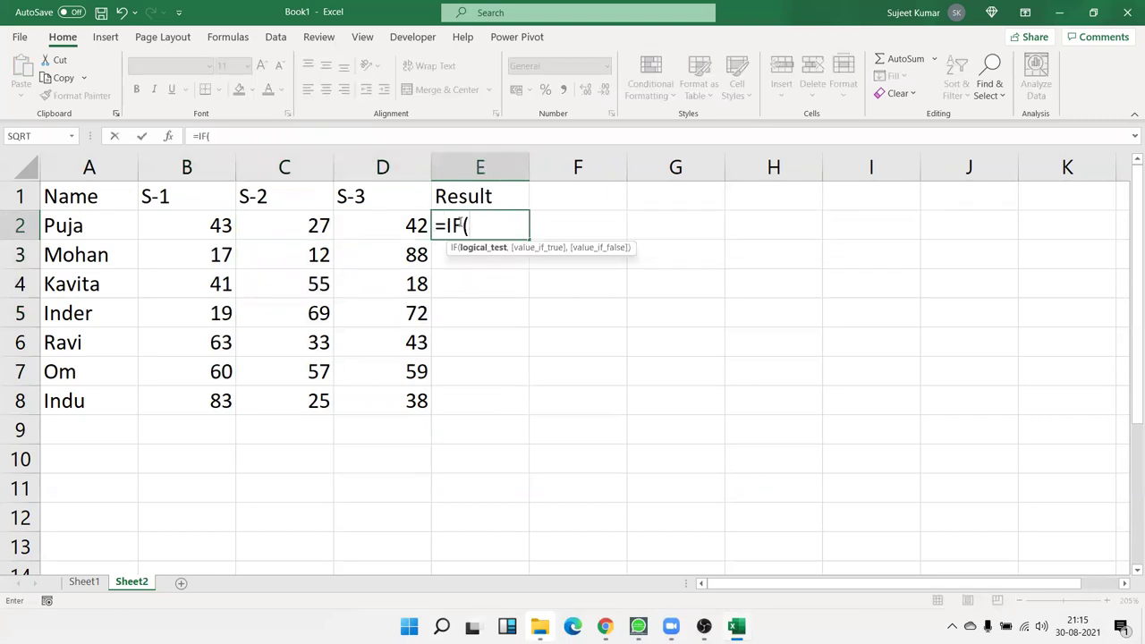
pyautogui.press('Escape')
pyautogui.write('=')
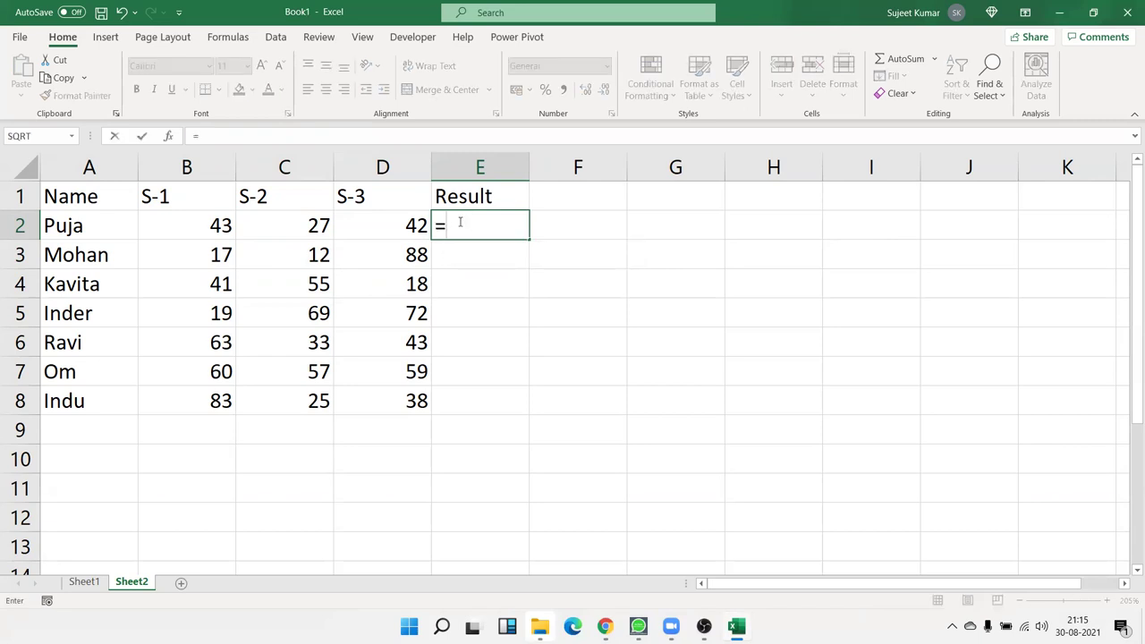
pyautogui.write('and')
pyautogui.press('Tab')
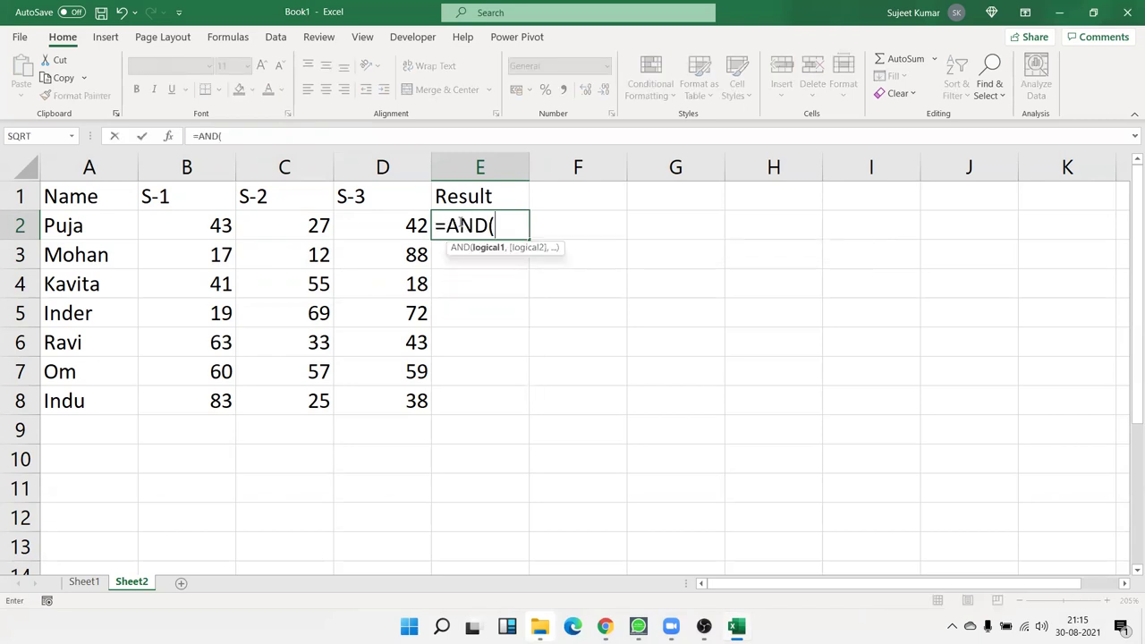
pyautogui.press('Left')
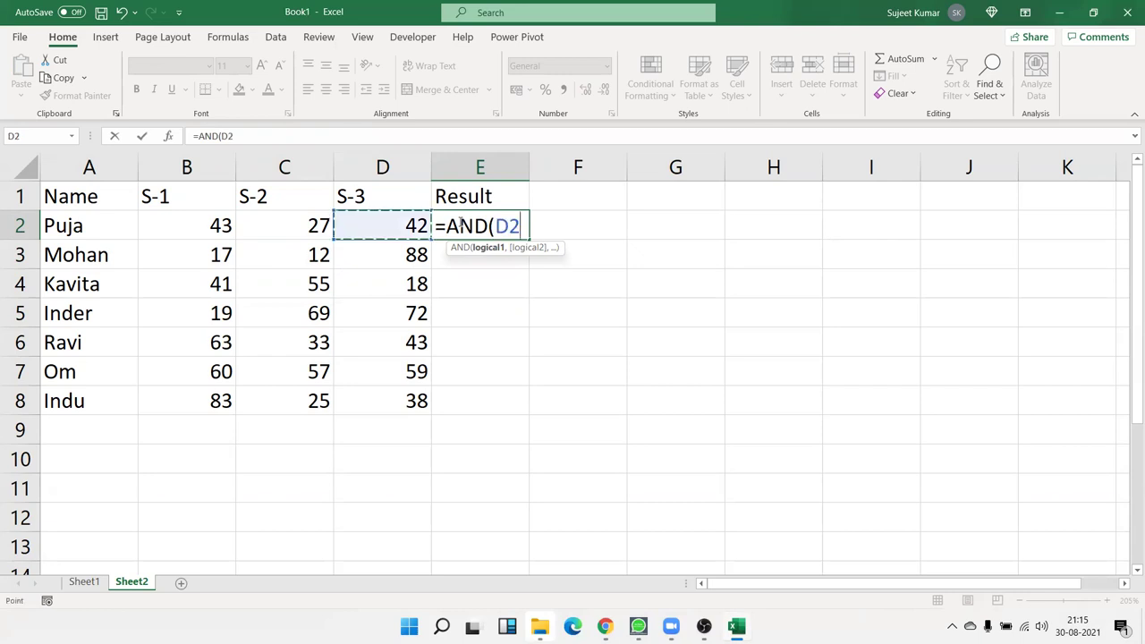
pyautogui.press('Left')
pyautogui.press('Left')
pyautogui.write('>')
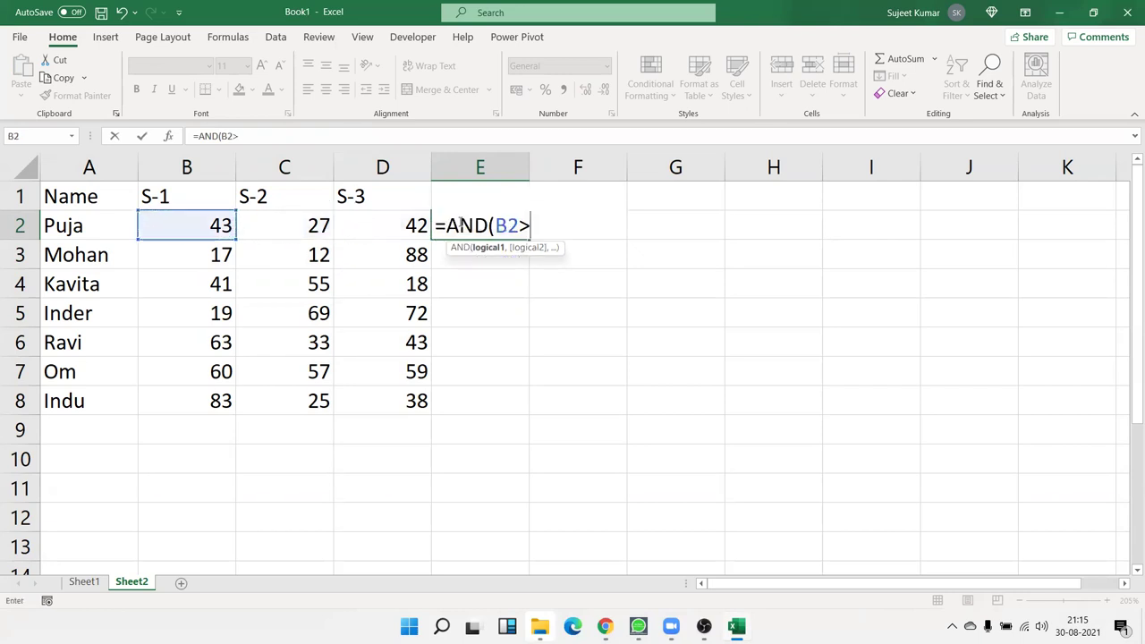
pyautogui.write('30,')
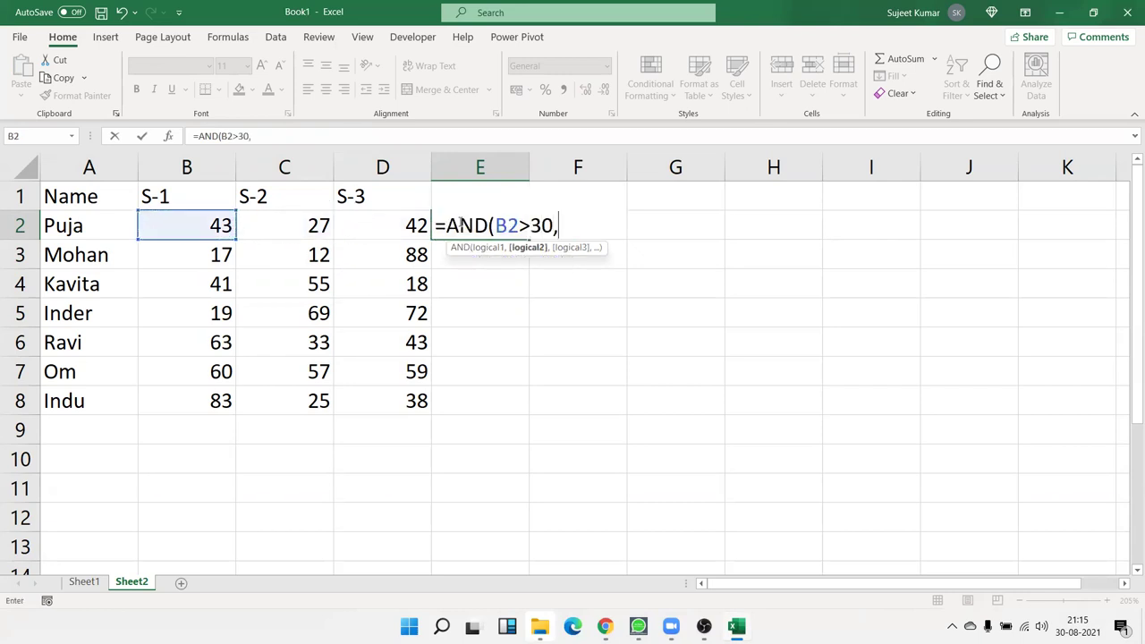
pyautogui.press('Left')
pyautogui.press('Left')
pyautogui.write('>30')
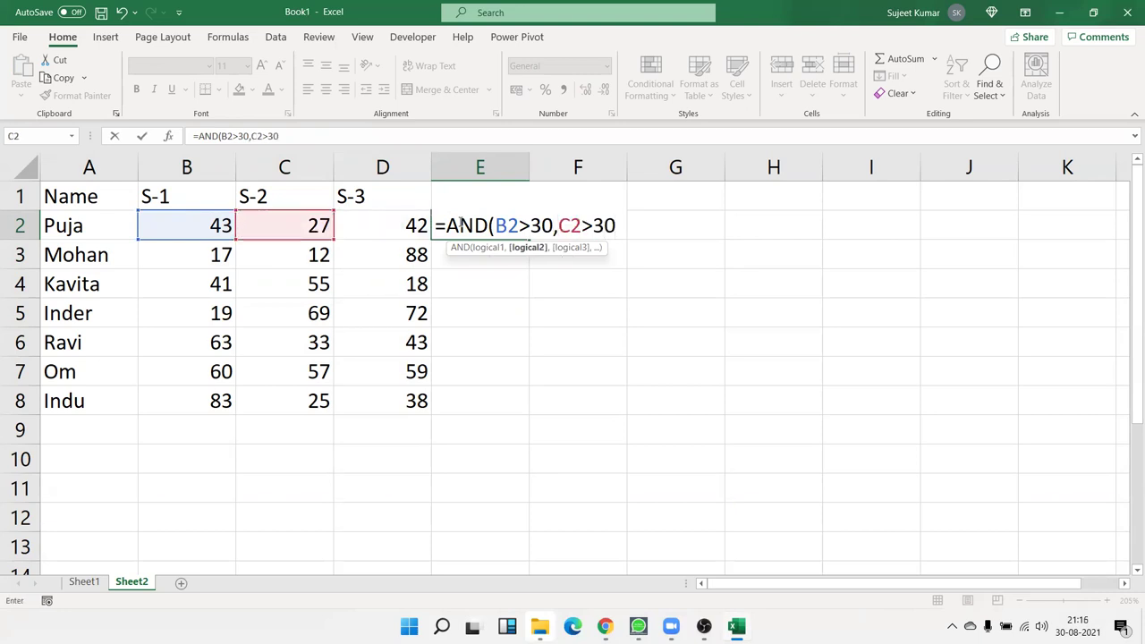
pyautogui.write(',')
pyautogui.press('Left')
pyautogui.write('>30')
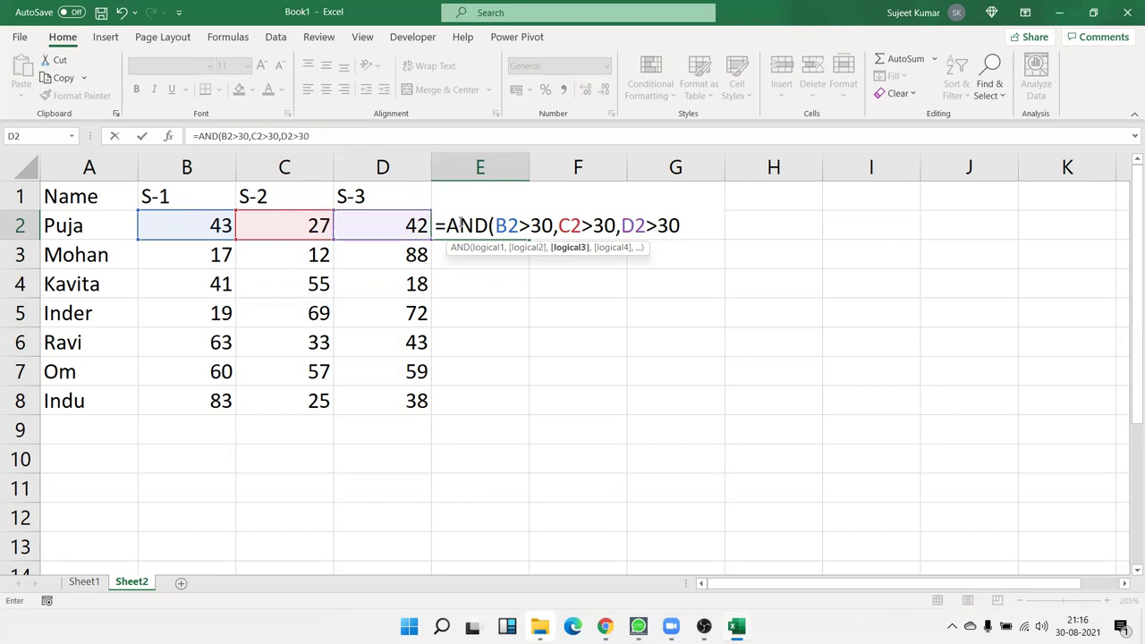
pyautogui.write(')')
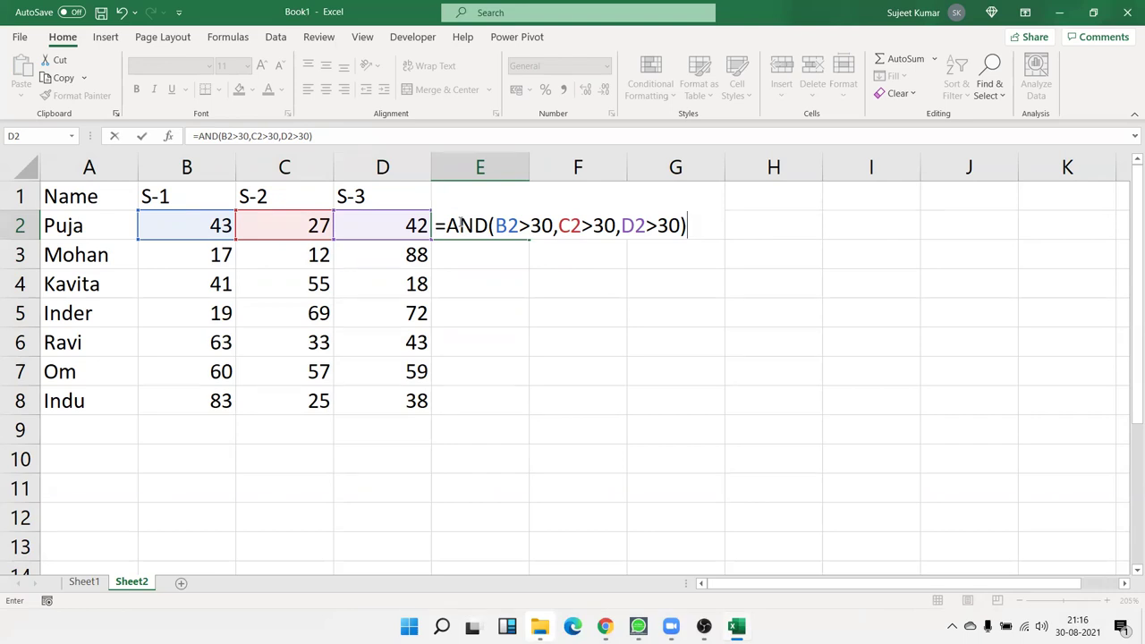
pyautogui.press('Return')
# Copy the AND formula down the Result column to E8.
pyautogui.click(495, 234)
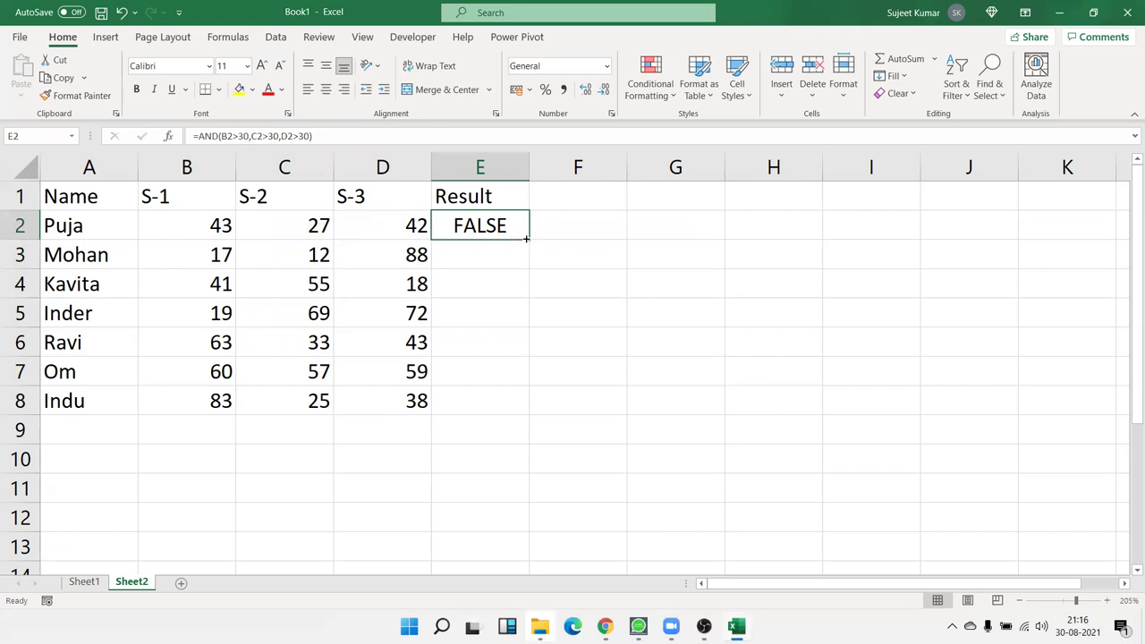
pyautogui.doubleClick(526, 239)
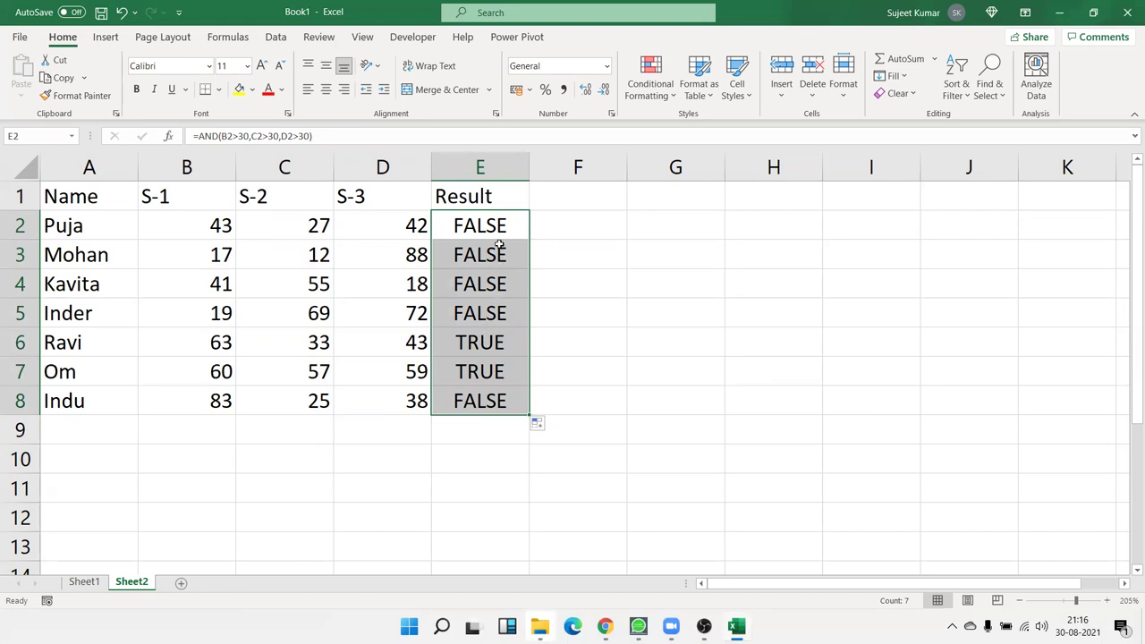
pyautogui.click(499, 247)
# Change E2 to =IF(AND(B2>30,C2>30,D2>30),"Pass","Fail") and fill it down to E8.
pyautogui.doubleClick(498, 233)
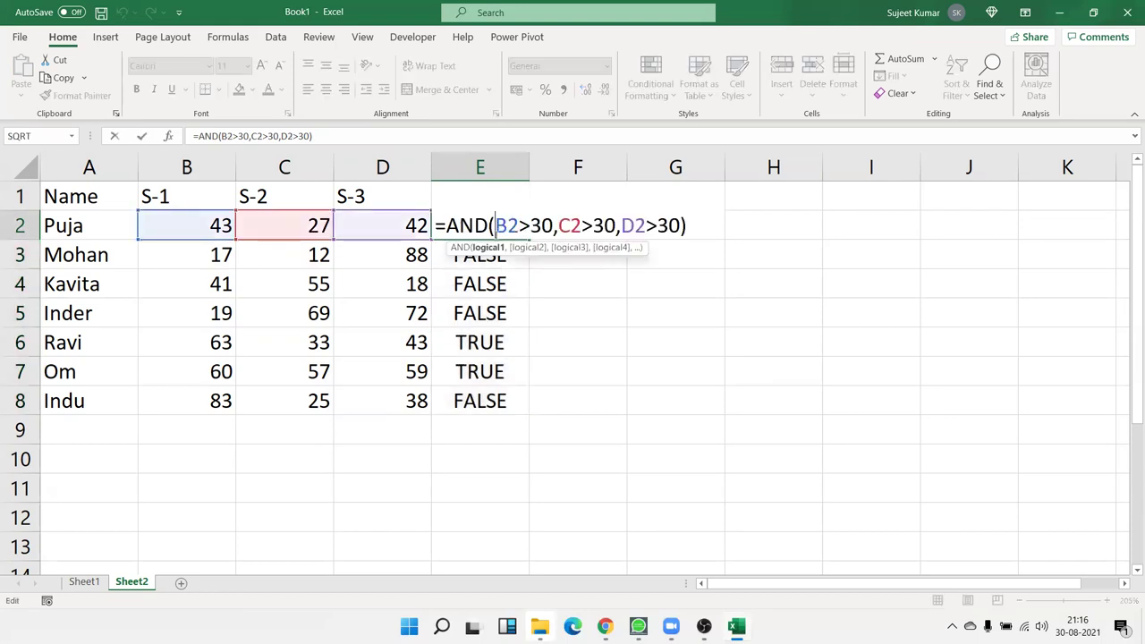
pyautogui.click(449, 224)
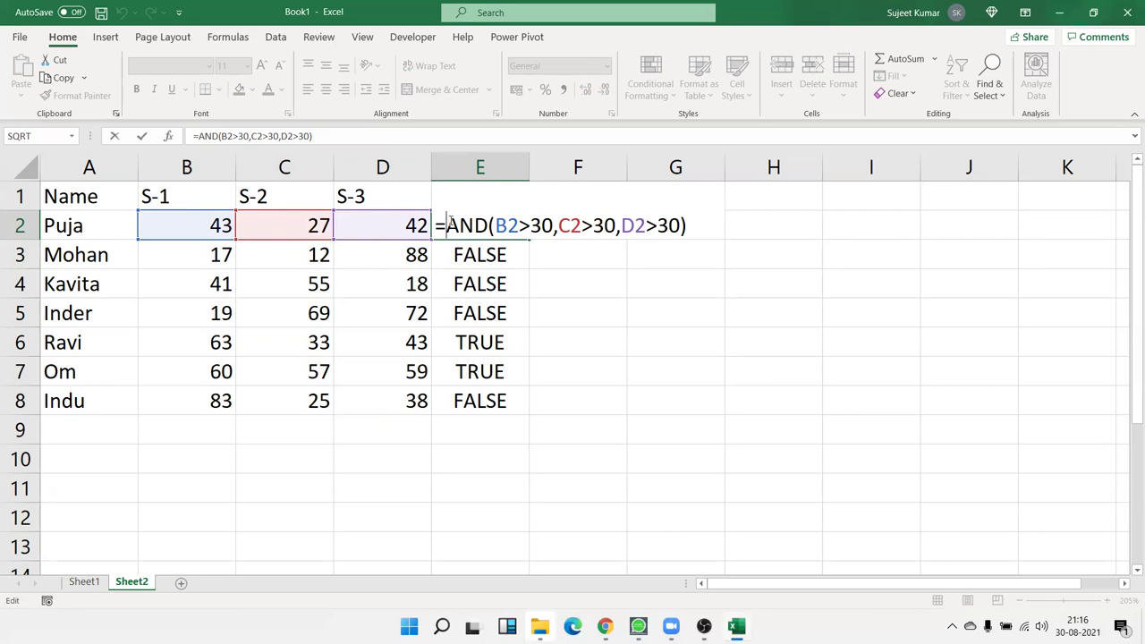
pyautogui.write('IF(')
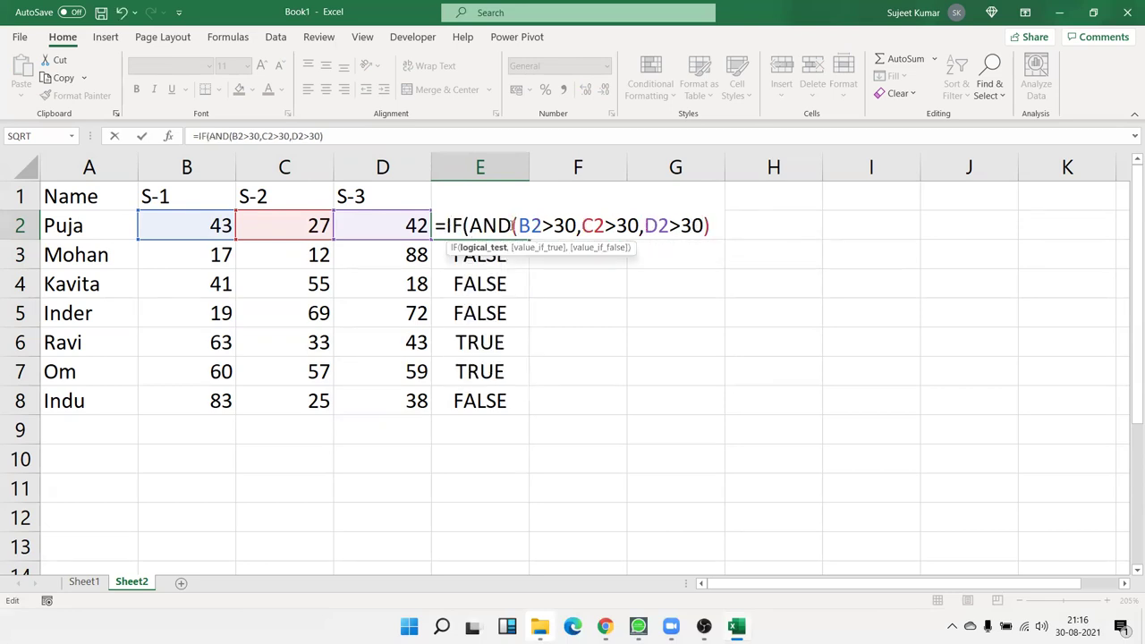
pyautogui.write(',"Pass')
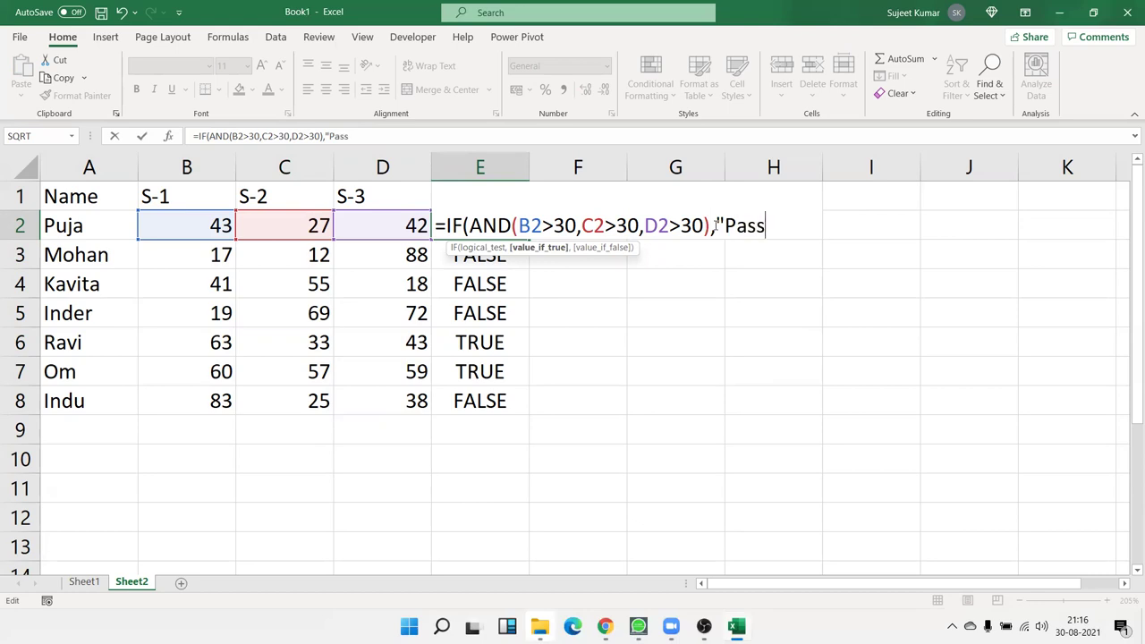
pyautogui.write('","')
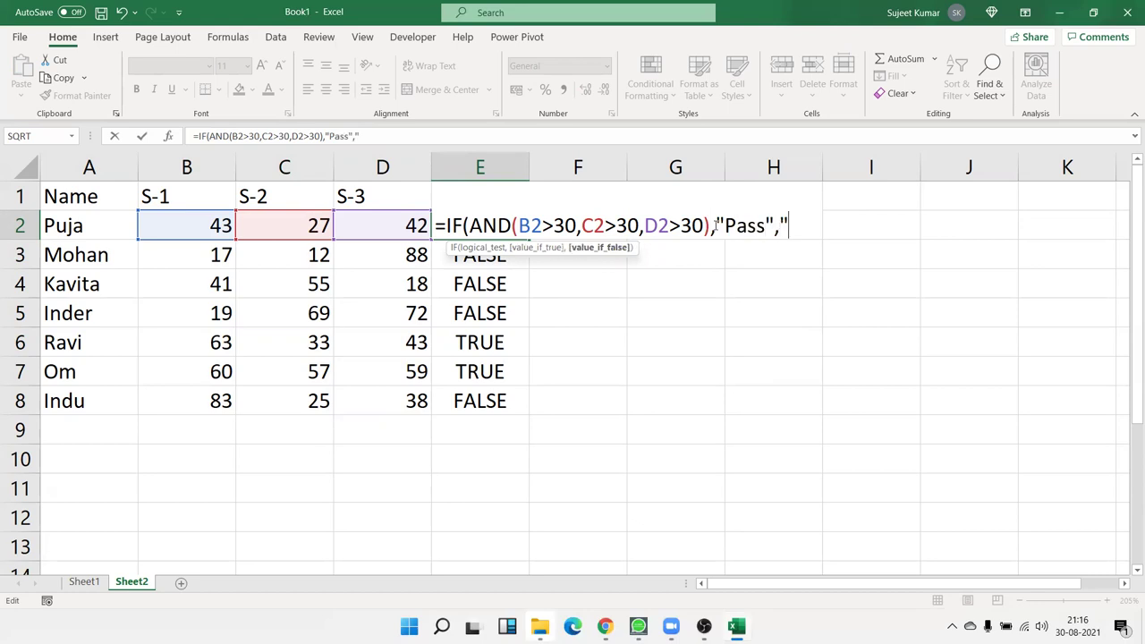
pyautogui.write('Fail")')
pyautogui.press('Return')
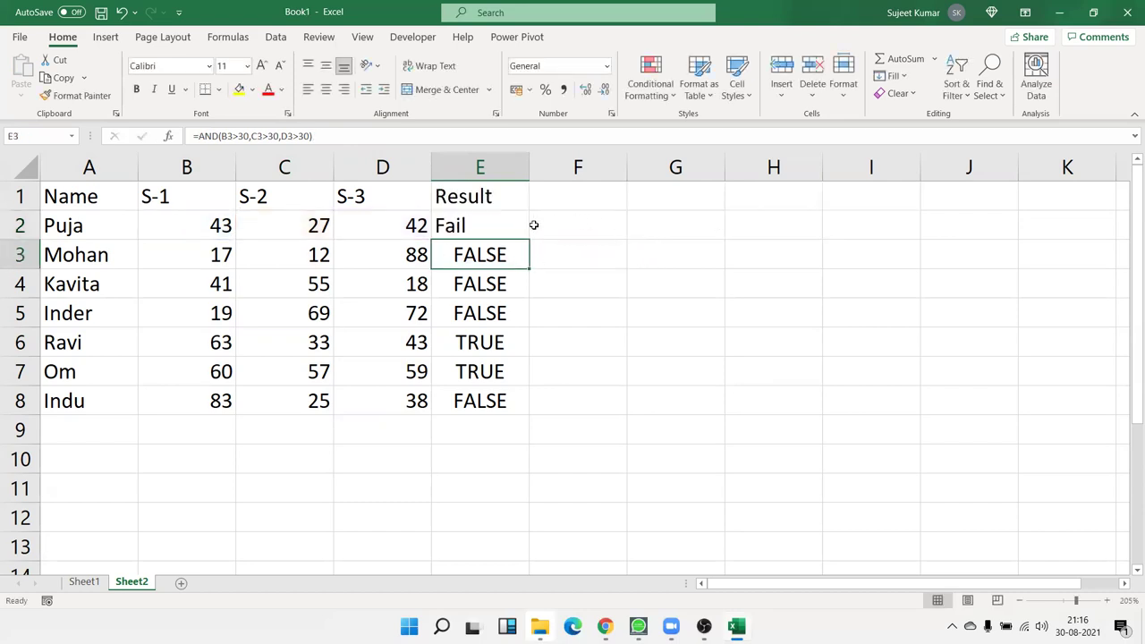
pyautogui.click(531, 231)
pyautogui.click(515, 233)
pyautogui.doubleClick(528, 239)
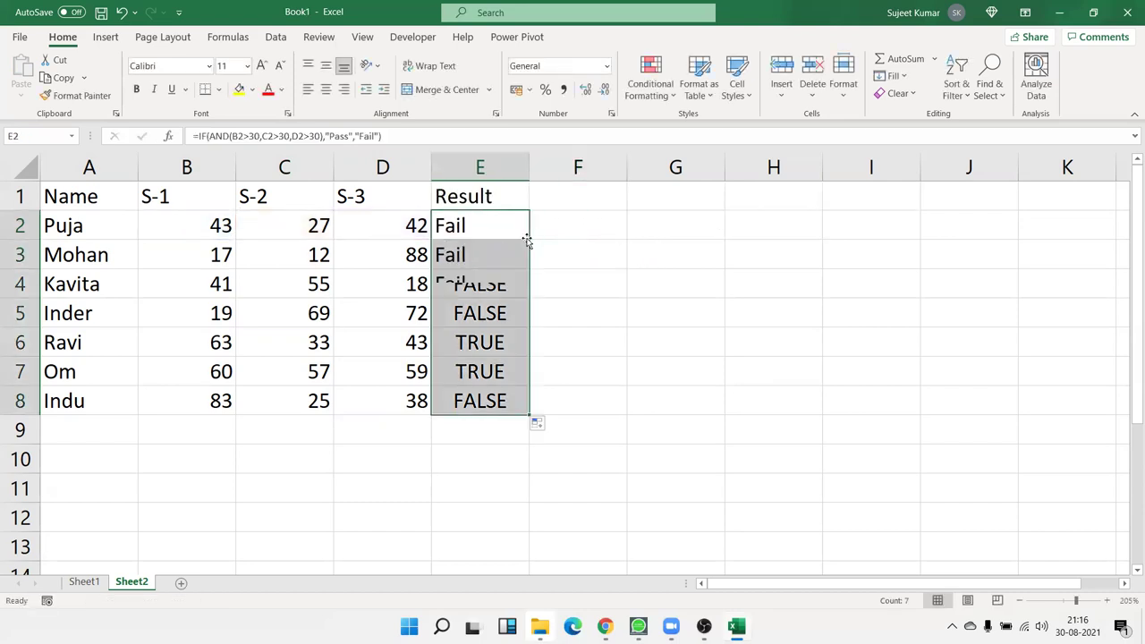
pyautogui.click(470, 243)
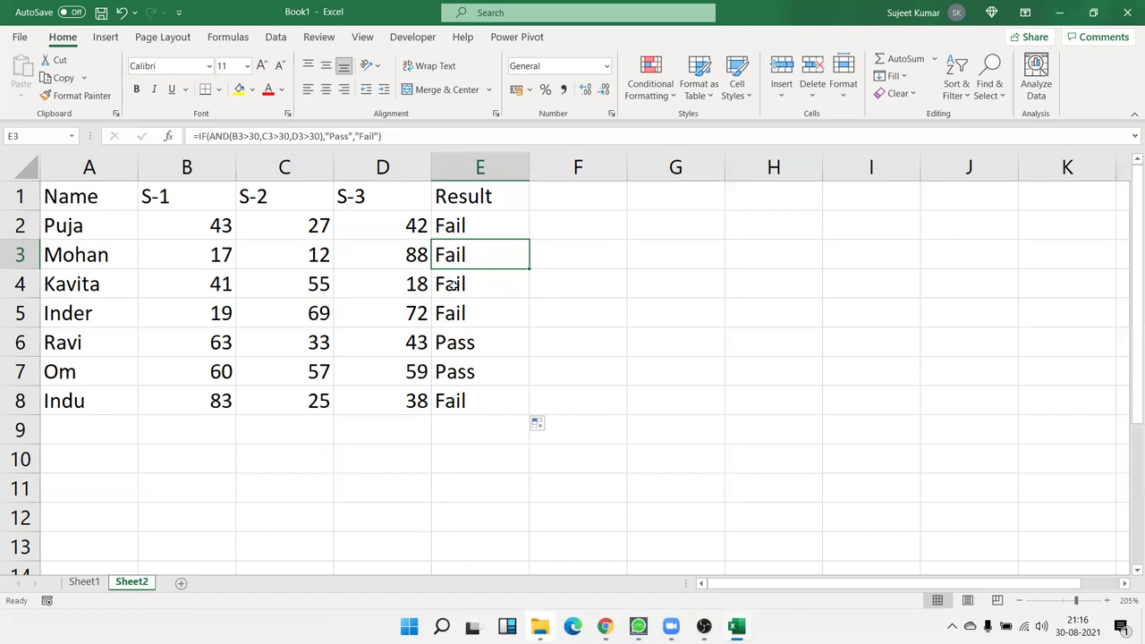
pyautogui.click(952, 626)
# Start the ID table: title ID in A12, Name header in A13, three names in A14:A16.
pyautogui.click(952, 626)
pyautogui.scroll(-1, 140, 341)
pyautogui.scroll(1, 222, 340)
pyautogui.scroll(-1, 206, 345)
pyautogui.scroll(-2, 205, 345)
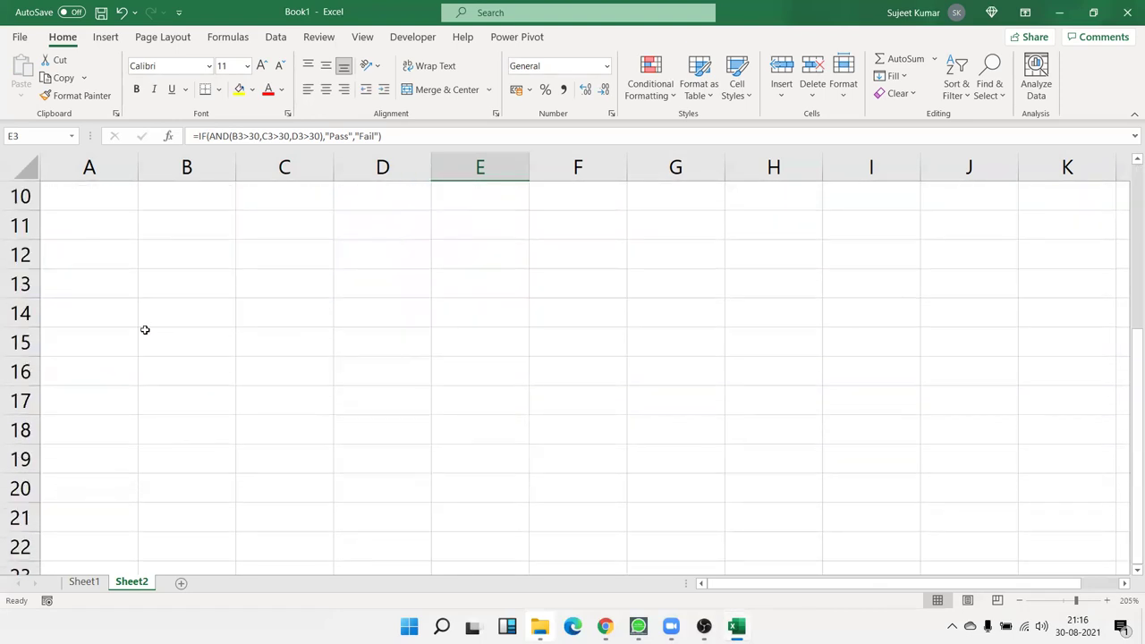
pyautogui.click(126, 289)
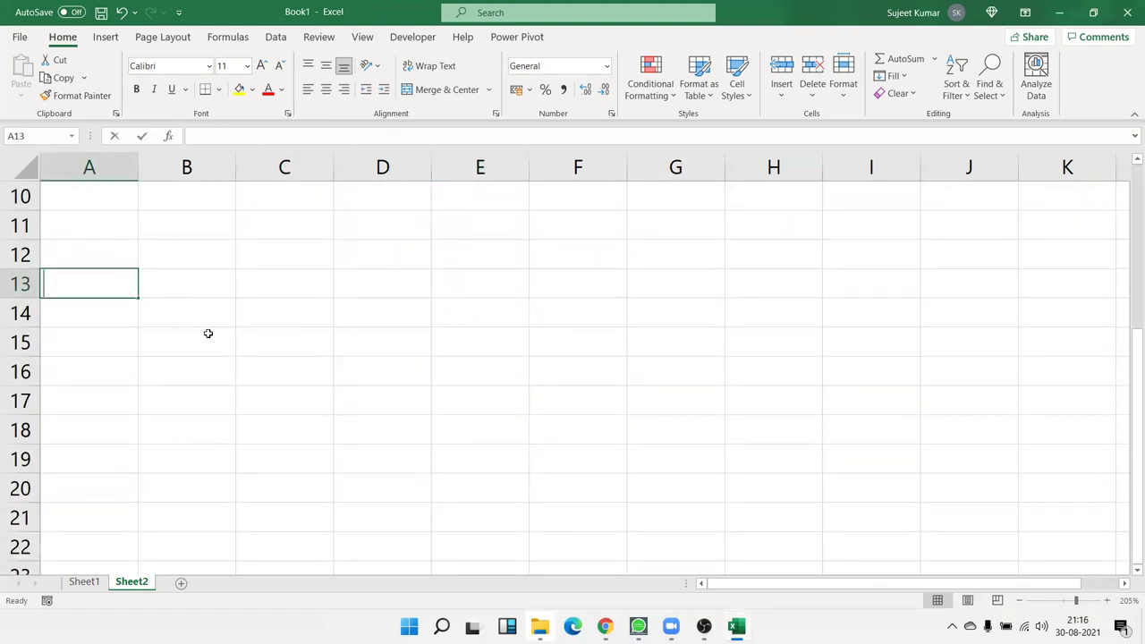
pyautogui.write('Name')
pyautogui.press('Return')
pyautogui.press('Up')
pyautogui.press('Up')
pyautogui.write('ID')
pyautogui.press('Return')
pyautogui.press('Down')
pyautogui.write('Puja')
pyautogui.press('Return')
pyautogui.write('Ravi')
pyautogui.press('Return')
pyautogui.write('Kavita')
pyautogui.press('Return')
pyautogui.write(']')
pyautogui.press('Escape')
# Fill placeholder headers S-1 to S-3 across B13:D13.
pyautogui.press('Up')
pyautogui.press('Up')
pyautogui.press('Up')
pyautogui.press('Up')
pyautogui.press('Right')
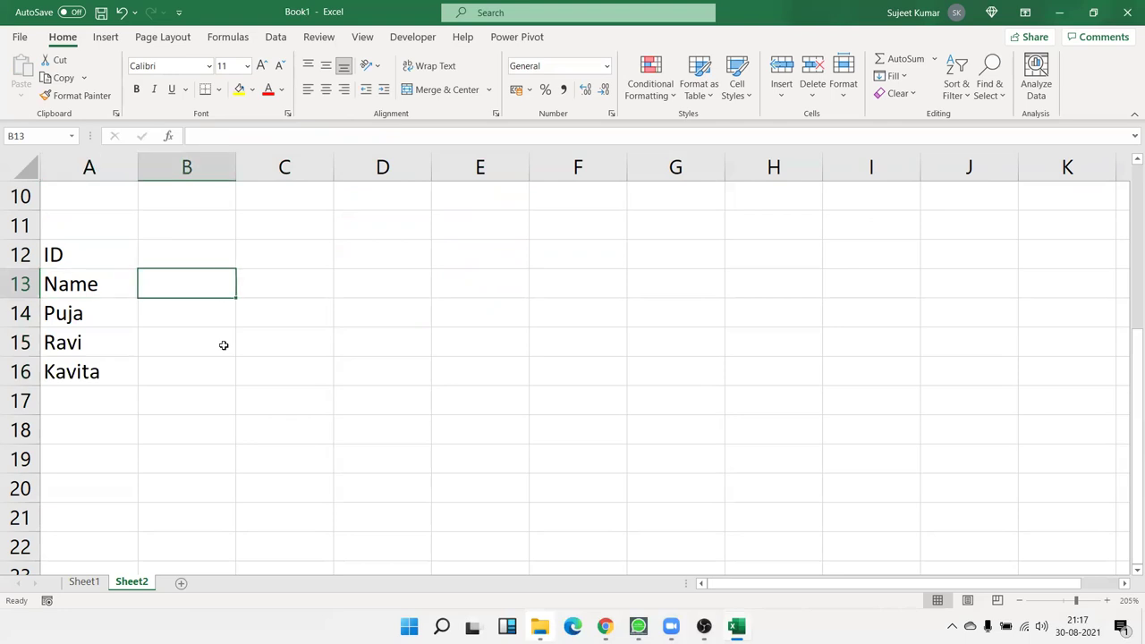
pyautogui.write('S-1')
pyautogui.press('Return')
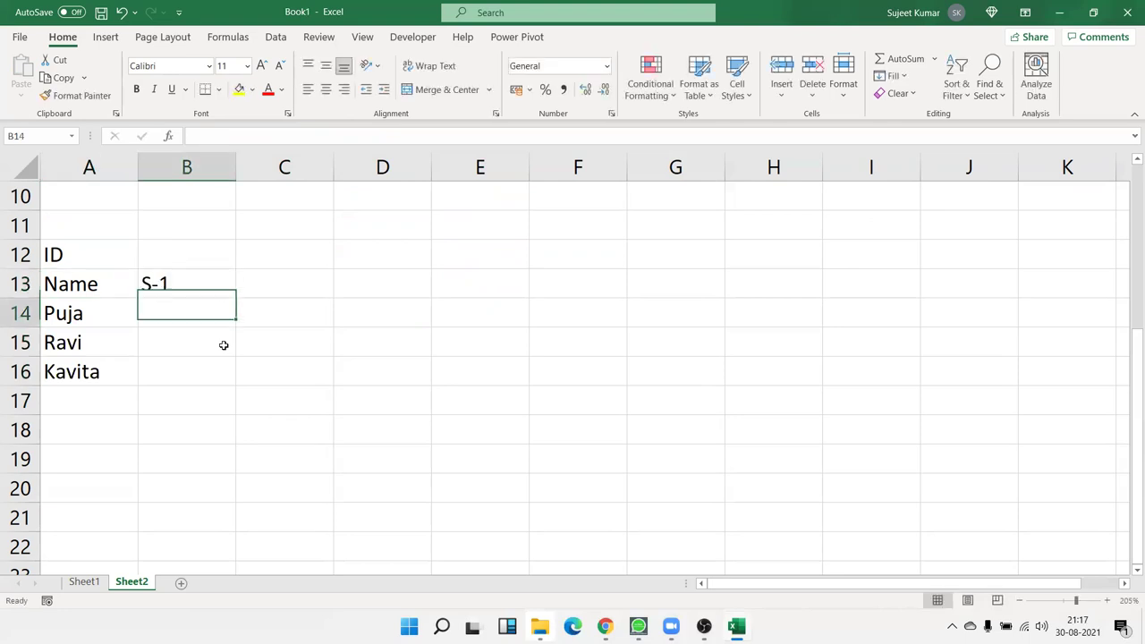
pyautogui.click(223, 276)
pyautogui.moveTo(236, 298); pyautogui.dragTo(400, 310)
# Label the row 13 headers PAN, DL, Pass, Voter and St across B13:F13.
pyautogui.click(207, 289)
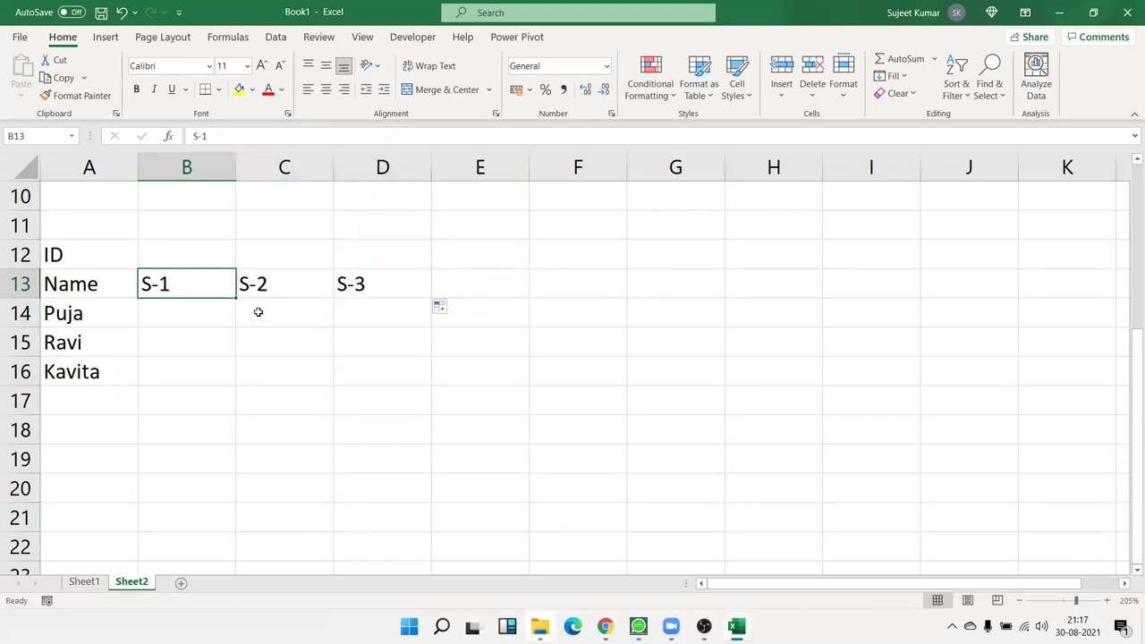
pyautogui.write('PAN')
pyautogui.press('Tab')
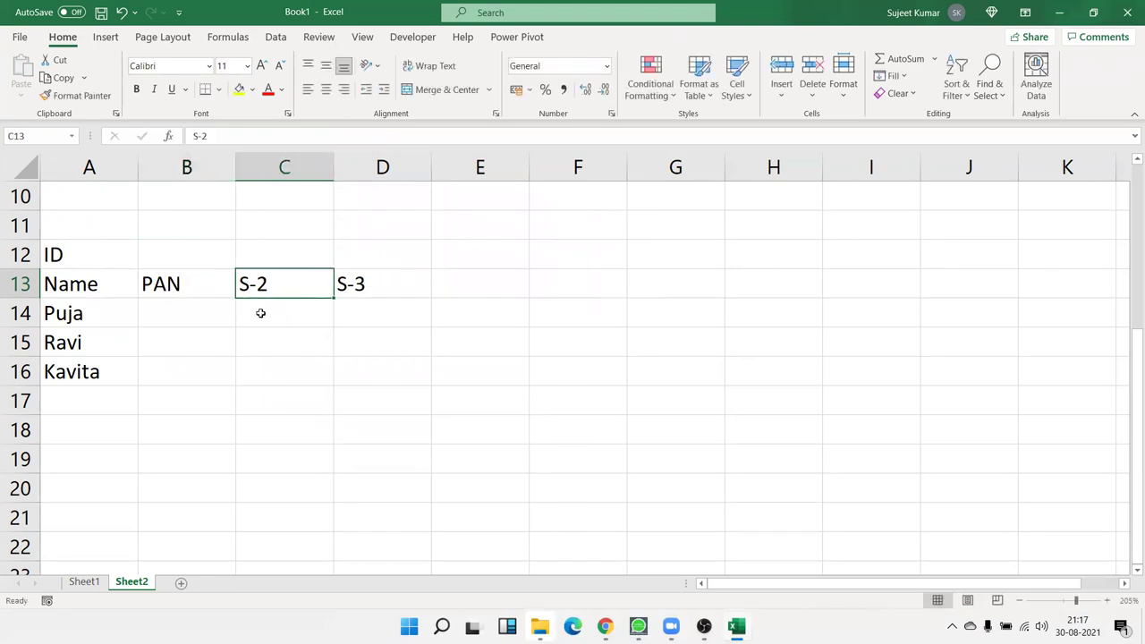
pyautogui.write('DL')
pyautogui.press('Tab')
pyautogui.write('Pass')
pyautogui.press('Tab')
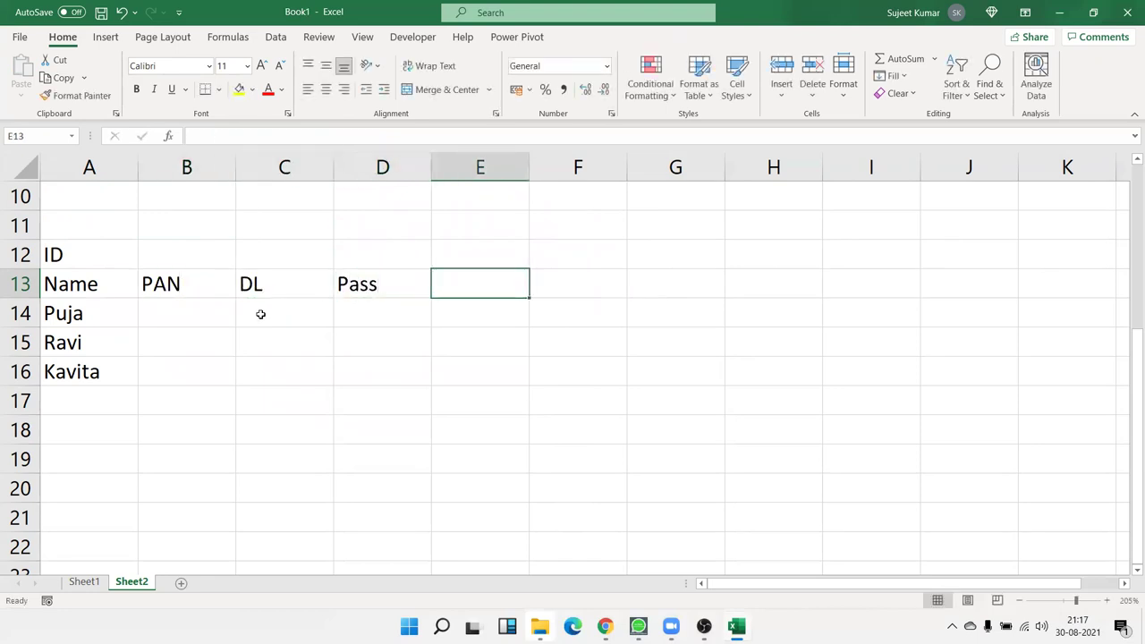
pyautogui.write('Voter')
pyautogui.press('Return')
pyautogui.press('Up')
pyautogui.press('Right')
pyautogui.press('Right')
pyautogui.press('Right')
pyautogui.press('Right')
pyautogui.write('St')
pyautogui.press('Return')
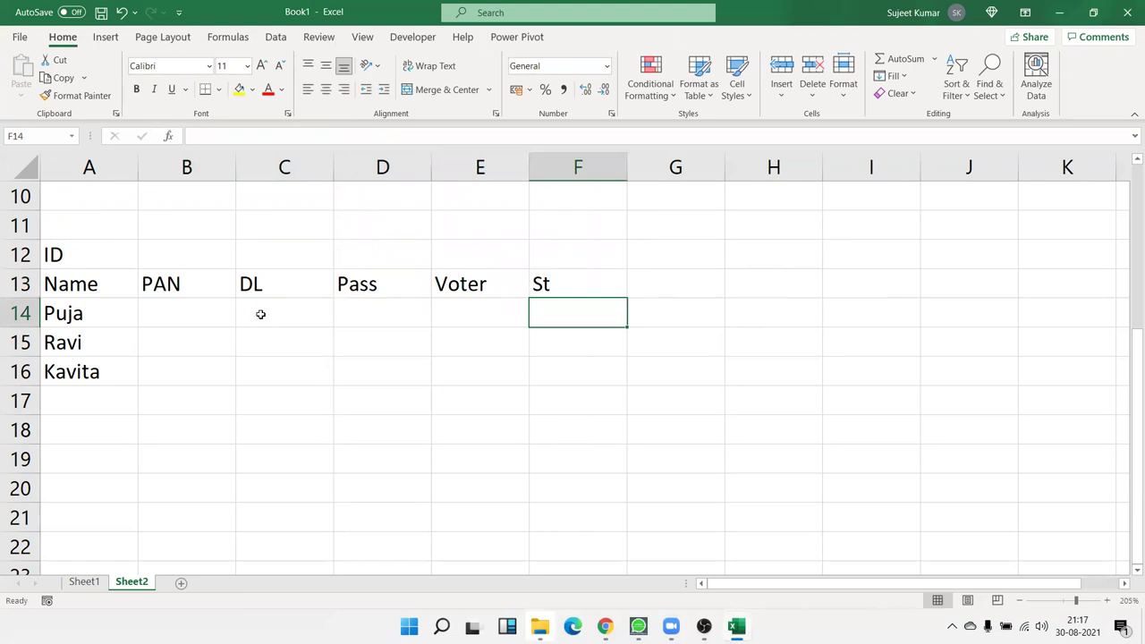
# Enter Y marks in some DL, Pass, PAN and Voter cells of the ID table.
pyautogui.click(261, 314)
pyautogui.press('Down')
pyautogui.write('Y')
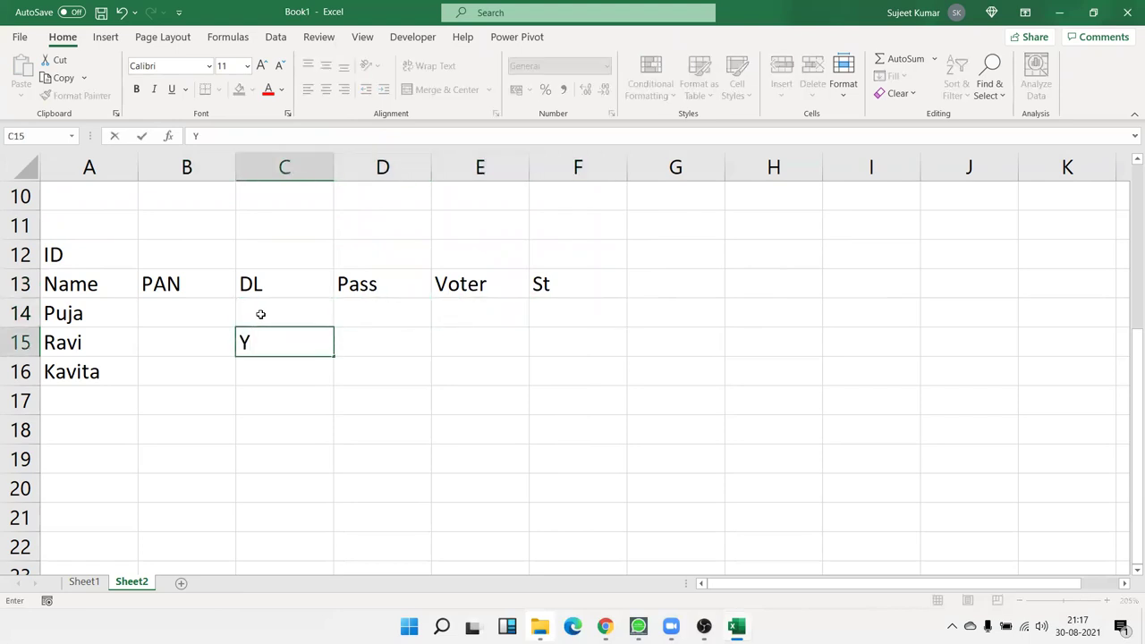
pyautogui.press('Tab')
pyautogui.press('Down')
pyautogui.write('Y')
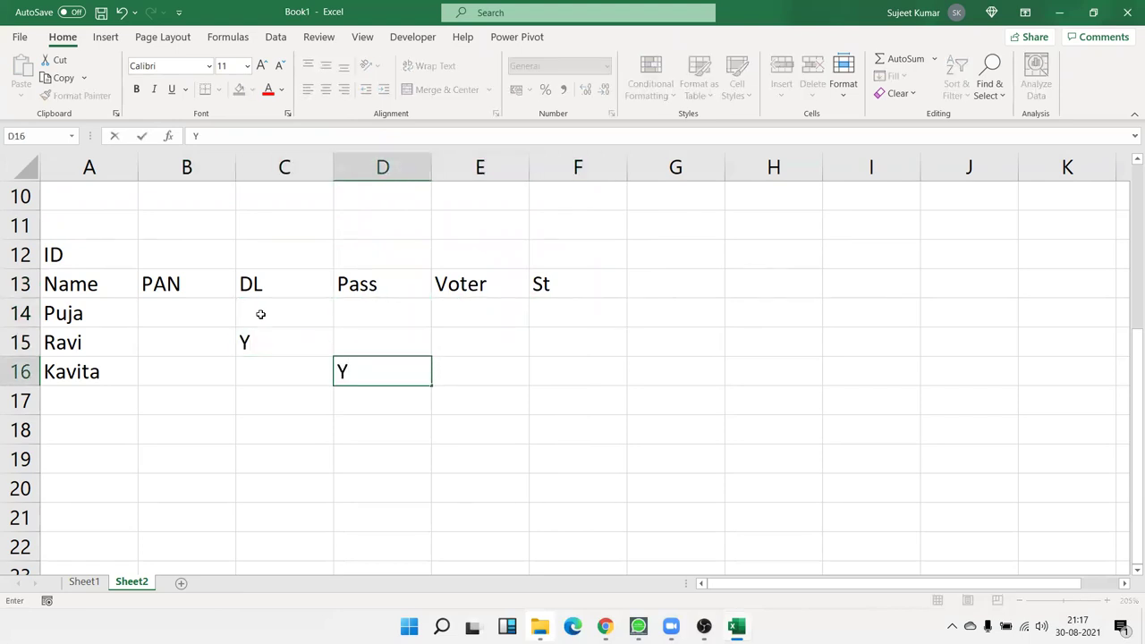
pyautogui.press('Up')
pyautogui.press('Up')
pyautogui.press('Left')
pyautogui.press('Left')
pyautogui.write('Y')
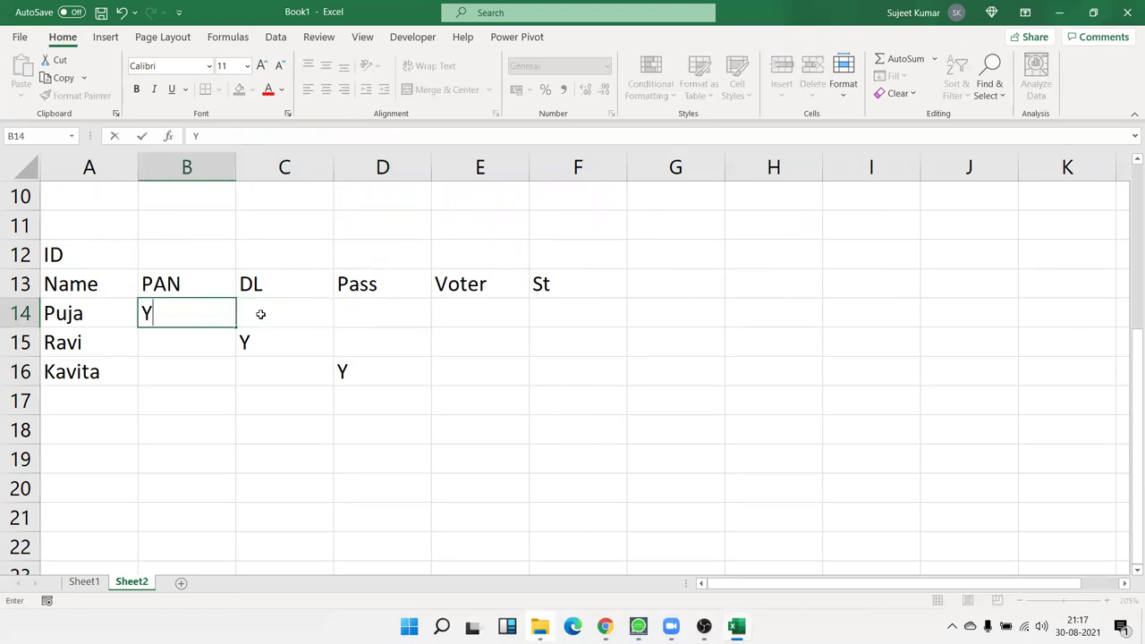
pyautogui.press('Tab')
pyautogui.press('Tab')
pyautogui.press('Tab')
pyautogui.write('Y')
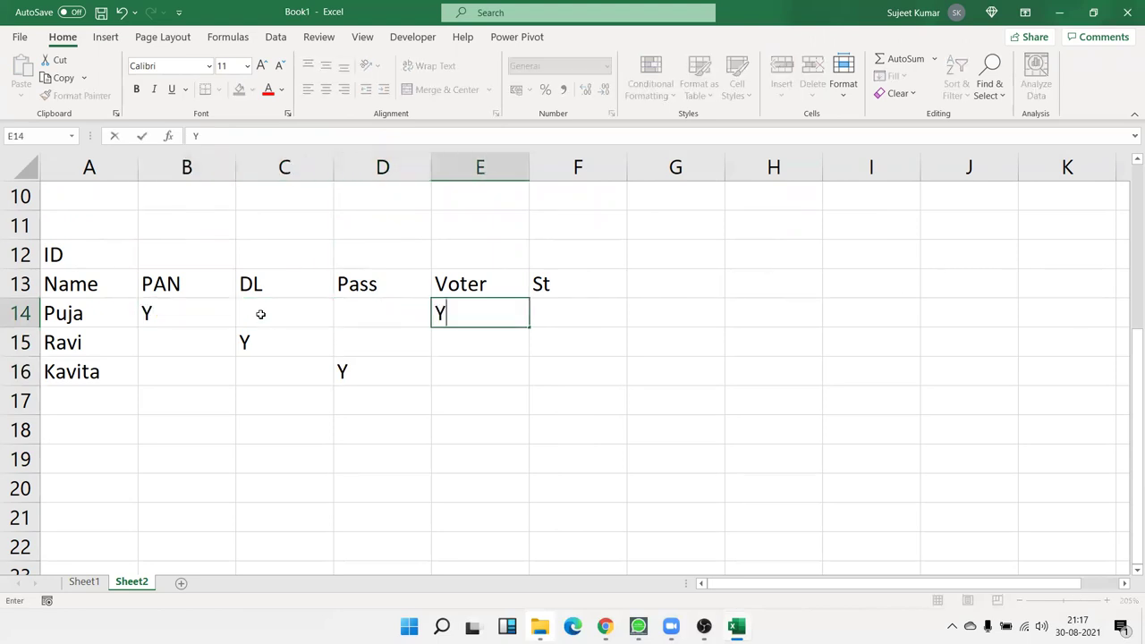
pyautogui.press('Tab')
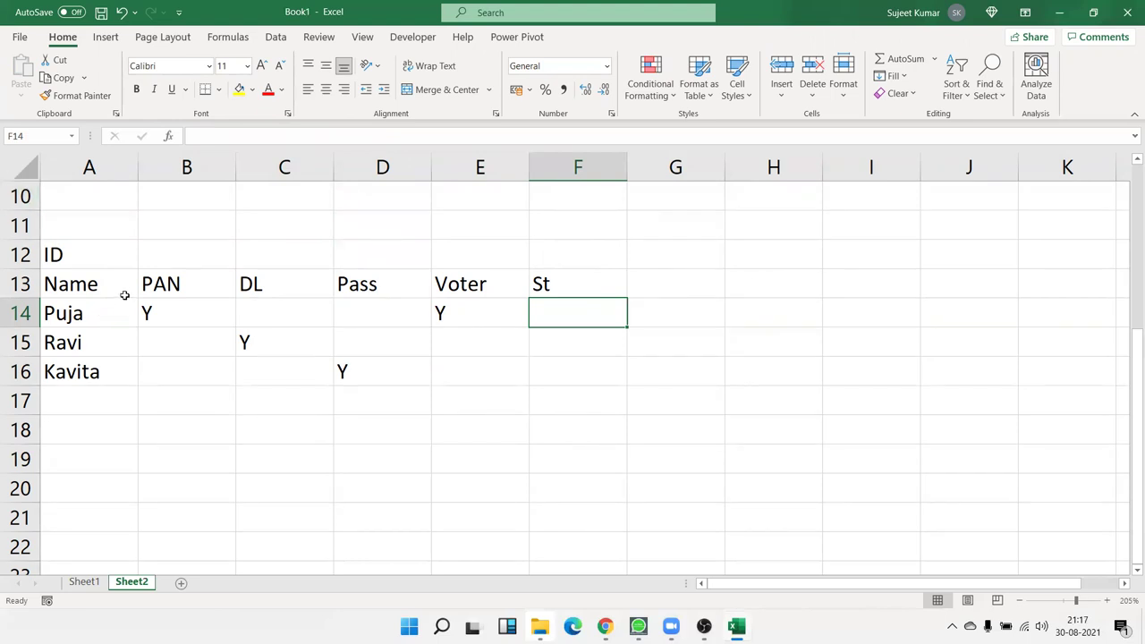
pyautogui.moveTo(105, 301); pyautogui.dragTo(105, 343)
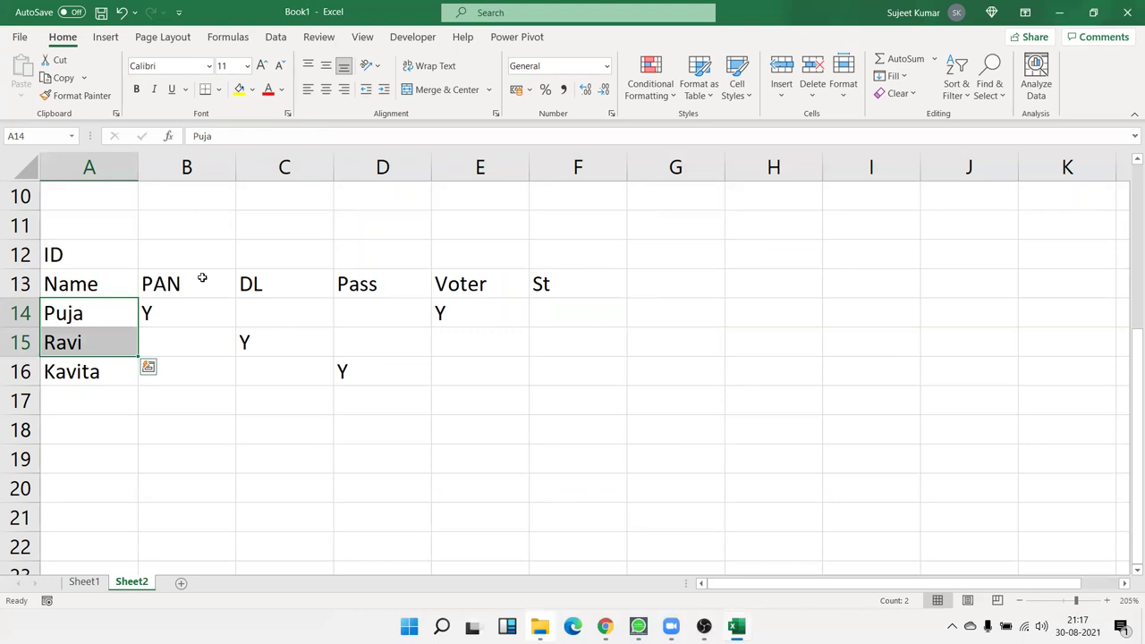
pyautogui.click(604, 322)
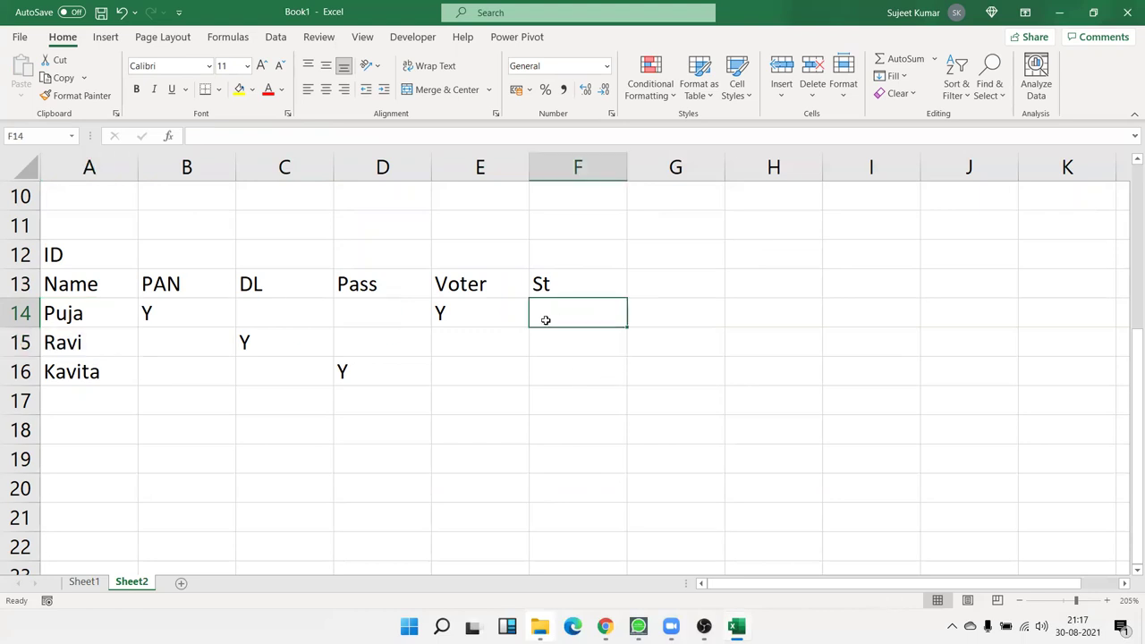
pyautogui.moveTo(477, 317); pyautogui.dragTo(181, 372)
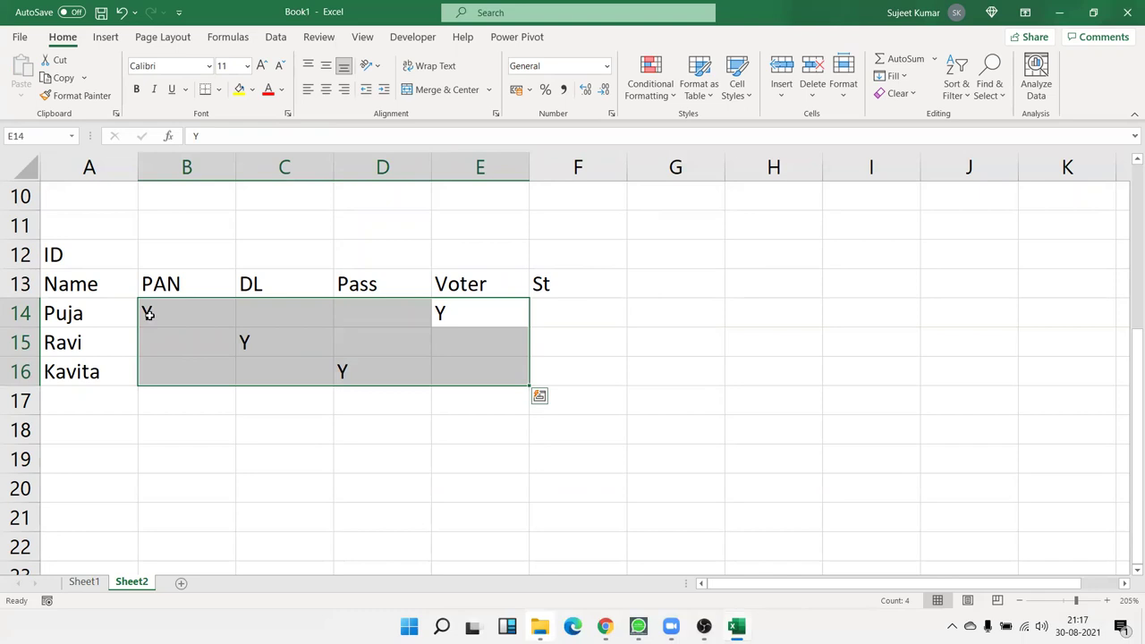
pyautogui.moveTo(562, 329); pyautogui.dragTo(565, 316)
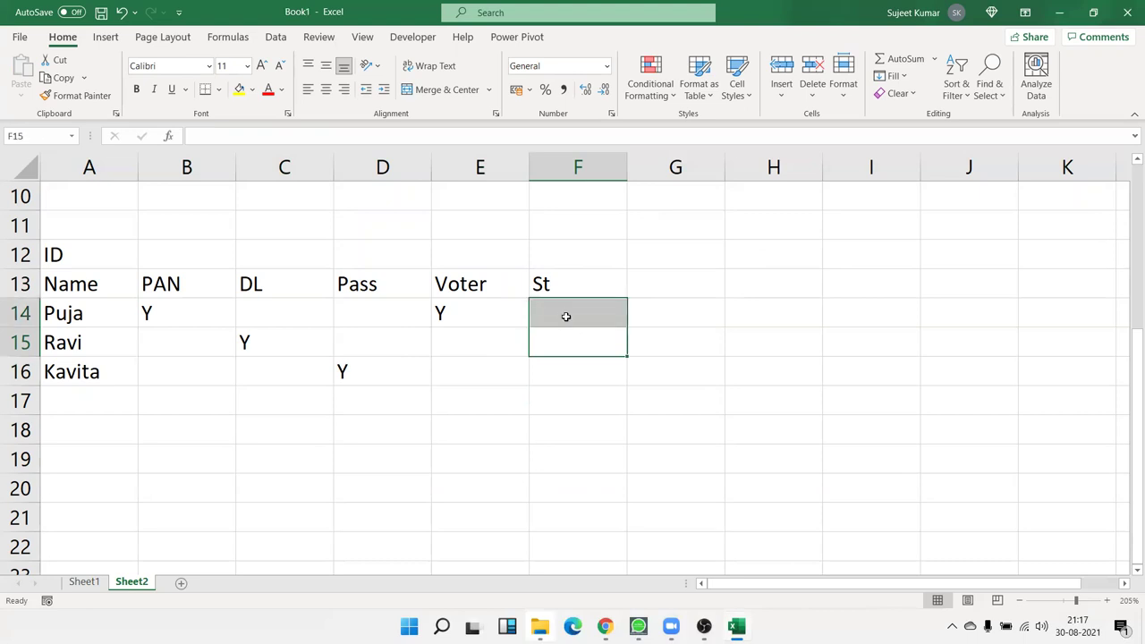
pyautogui.moveTo(529, 314); pyautogui.dragTo(514, 311)
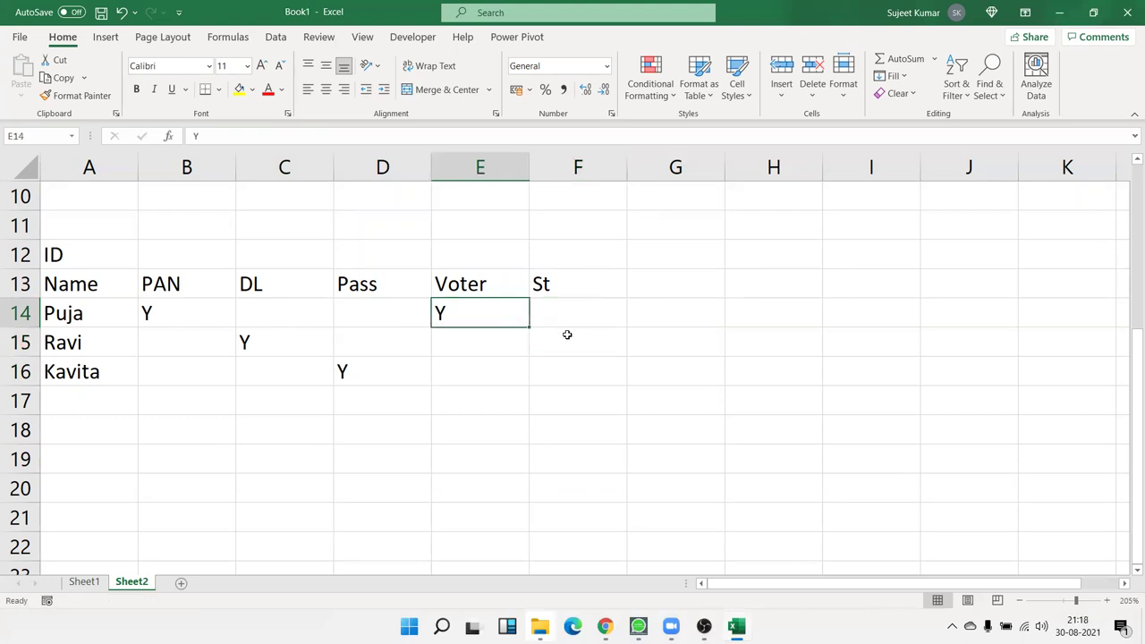
pyautogui.click(257, 348)
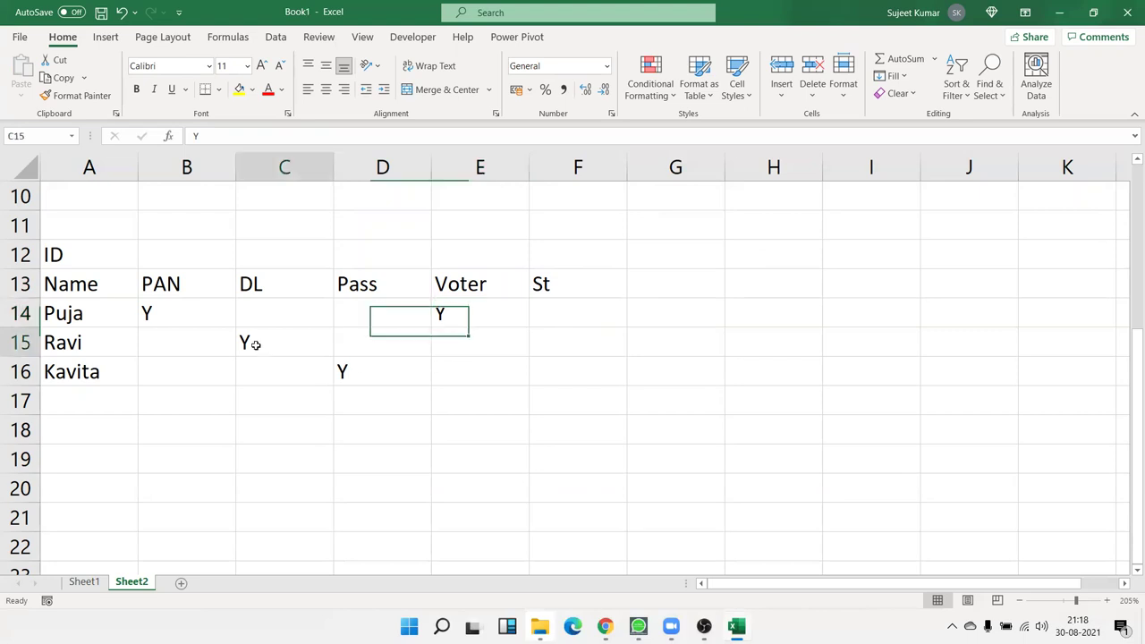
pyautogui.click(359, 379)
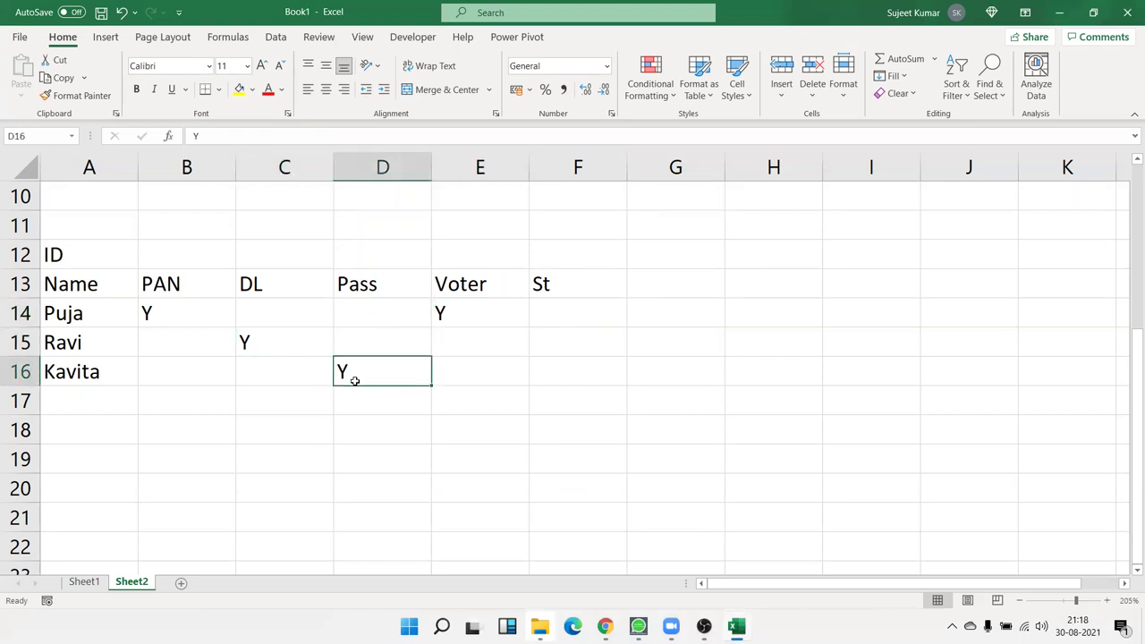
pyautogui.click(377, 432)
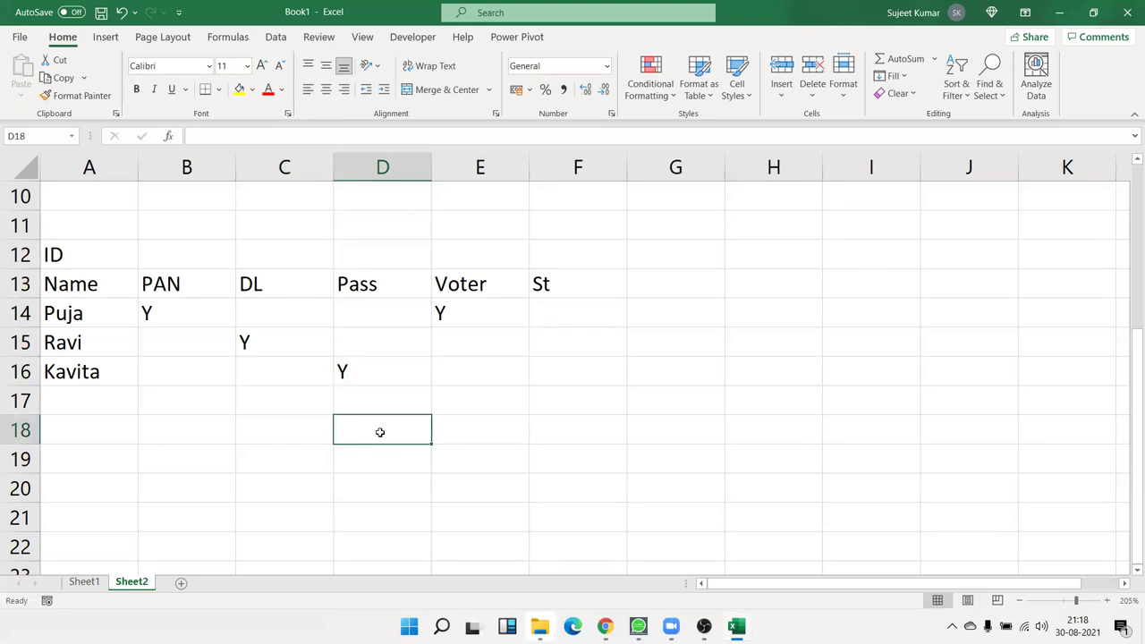
pyautogui.moveTo(208, 325)
pyautogui.mouseDown()
pyautogui.moveTo(416, 330)
pyautogui.moveTo(460, 318)
pyautogui.mouseUp()
pyautogui.click(574, 314)
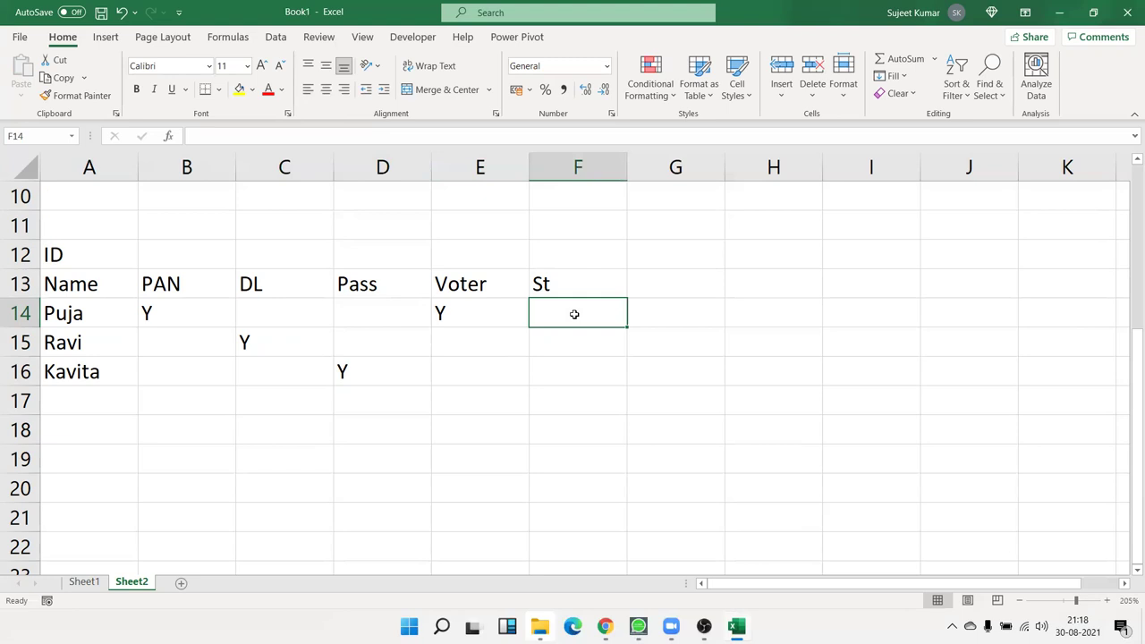
# Enter =OR(B14="y",C14="y",D14="y",E14="y") in Puja's St cell F14.
pyautogui.write('=')
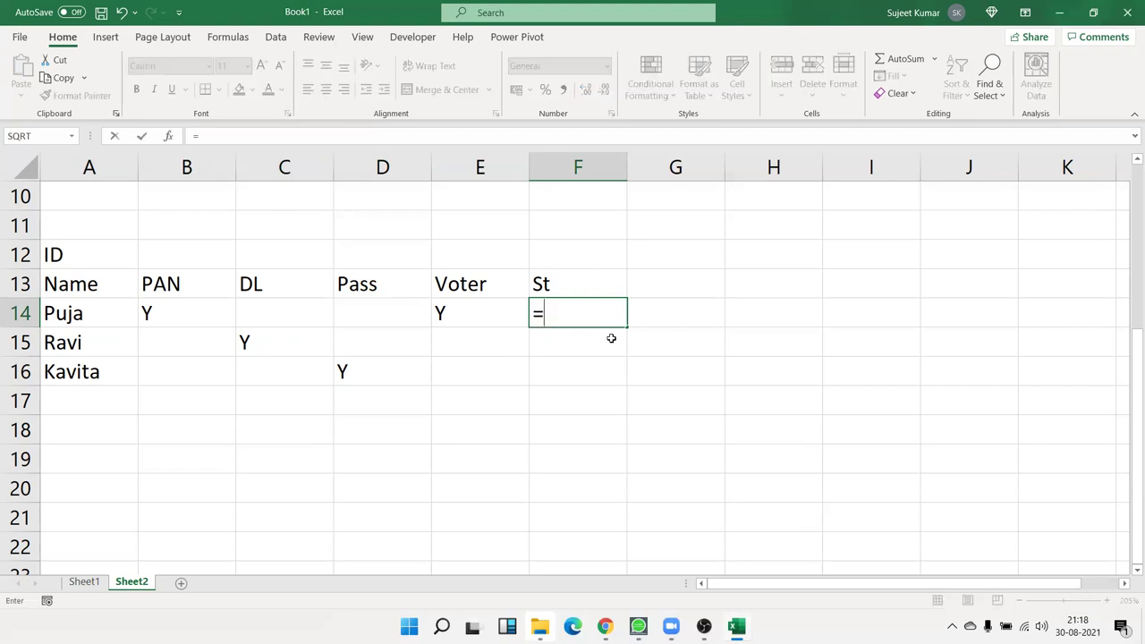
pyautogui.write('or')
pyautogui.press('Tab')
pyautogui.press('Left')
pyautogui.press('Left')
pyautogui.press('Left')
pyautogui.press('Left')
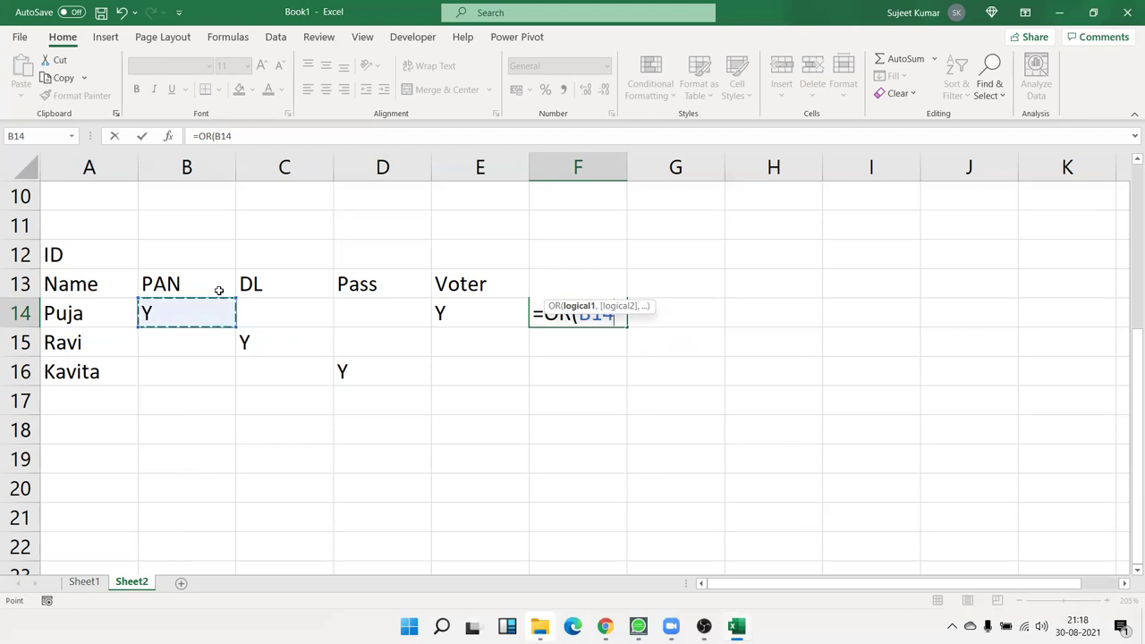
pyautogui.write('=')
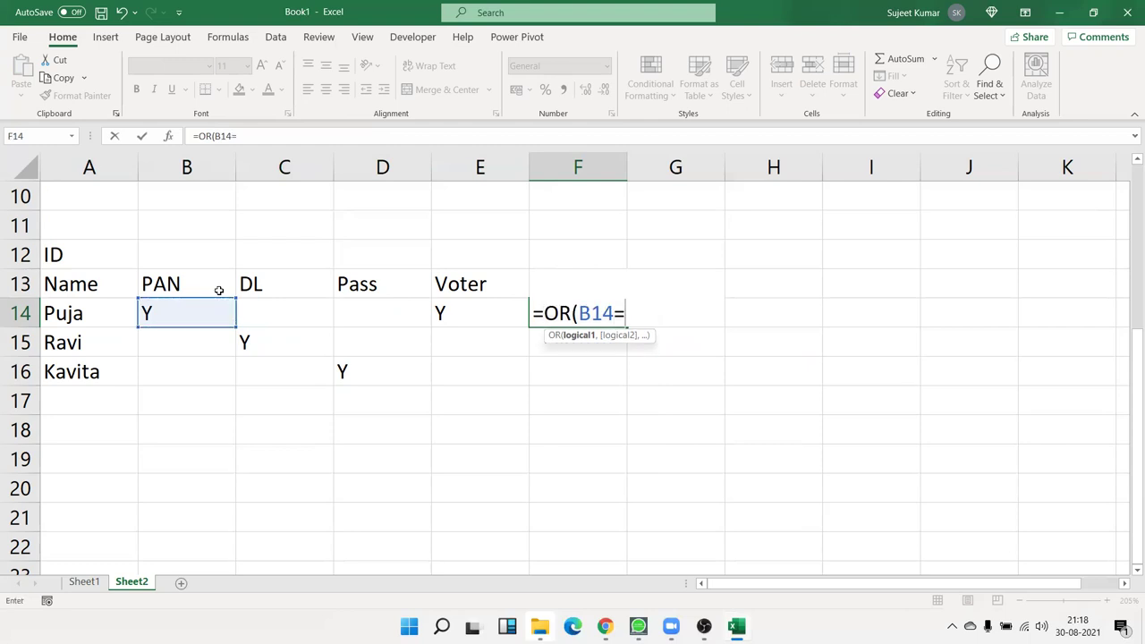
pyautogui.write('"y"')
pyautogui.write(',')
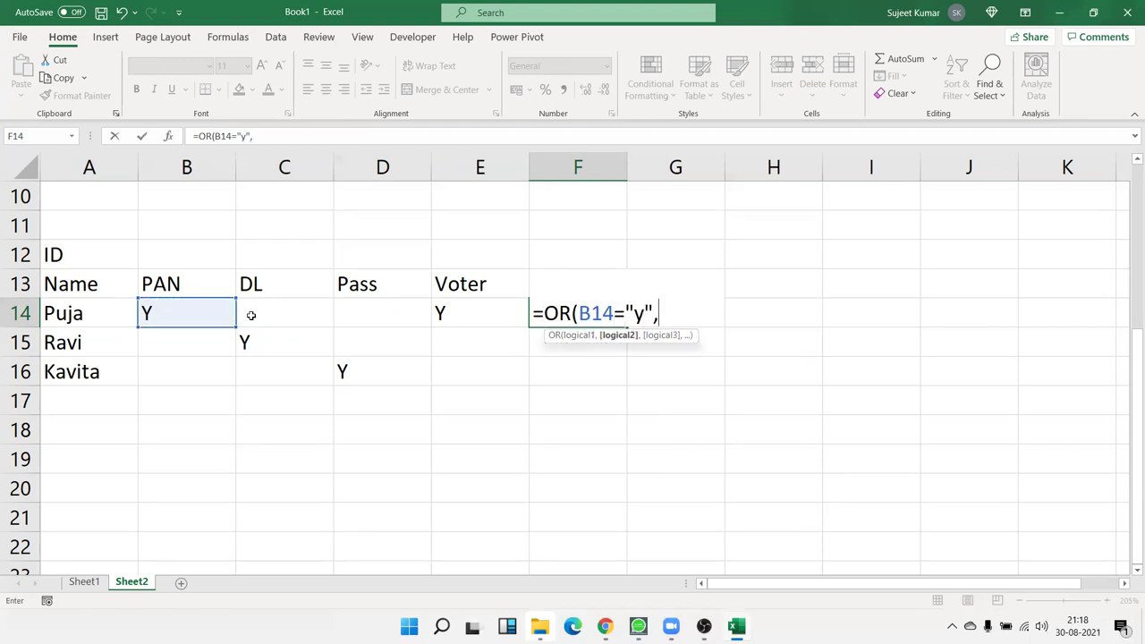
pyautogui.click(253, 314)
pyautogui.write('="y",')
pyautogui.click(388, 316)
pyautogui.write('="y')
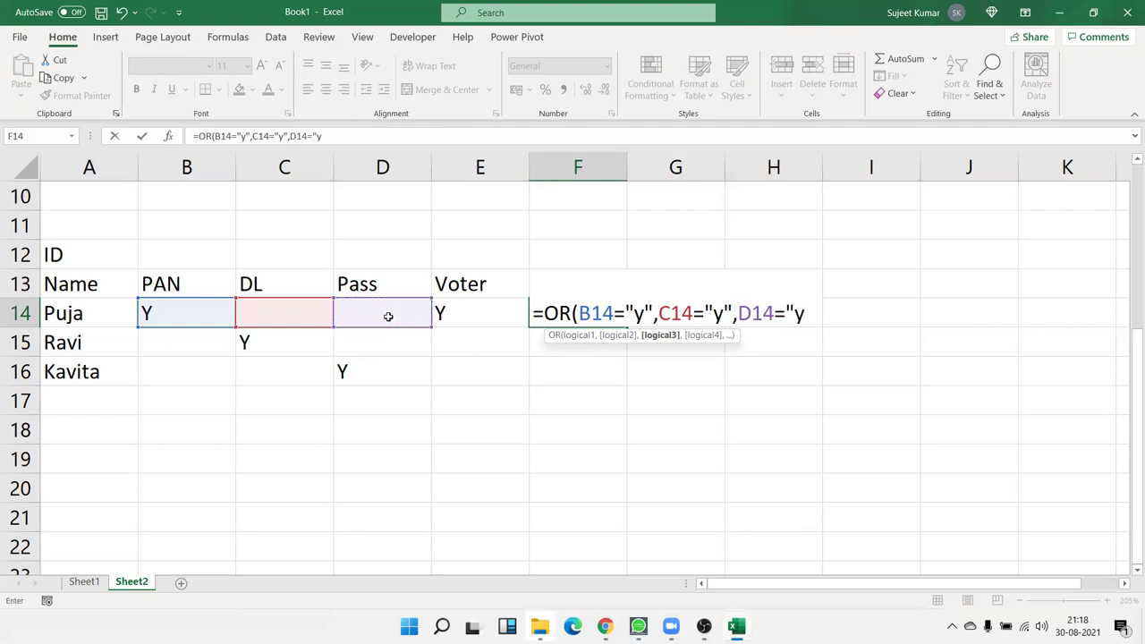
pyautogui.write('",')
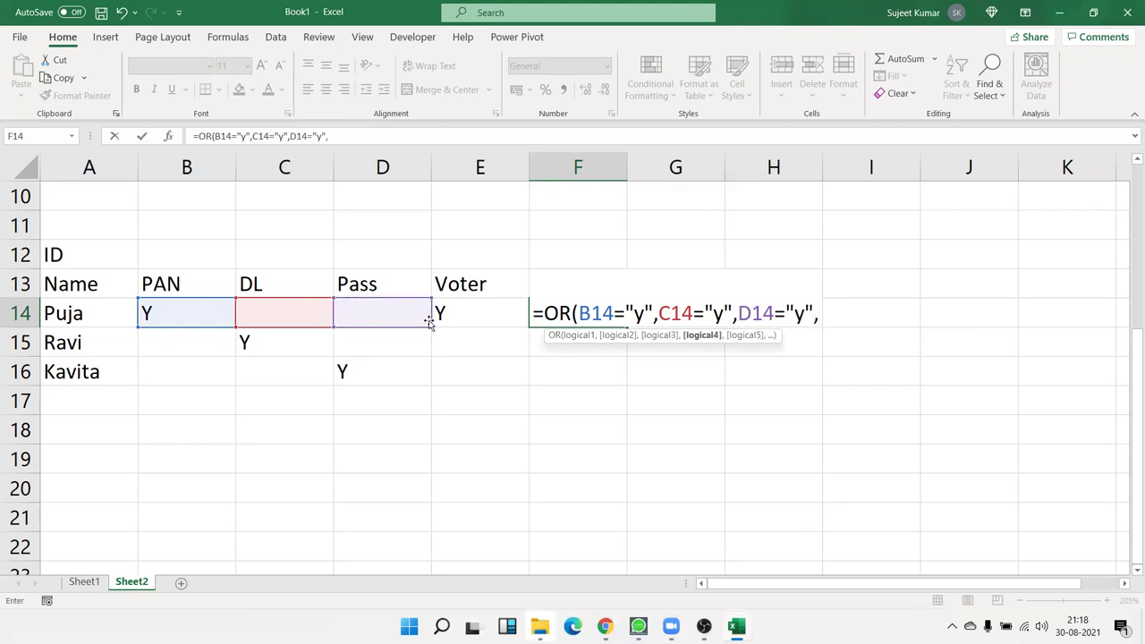
pyautogui.click(468, 315)
pyautogui.write('="y")')
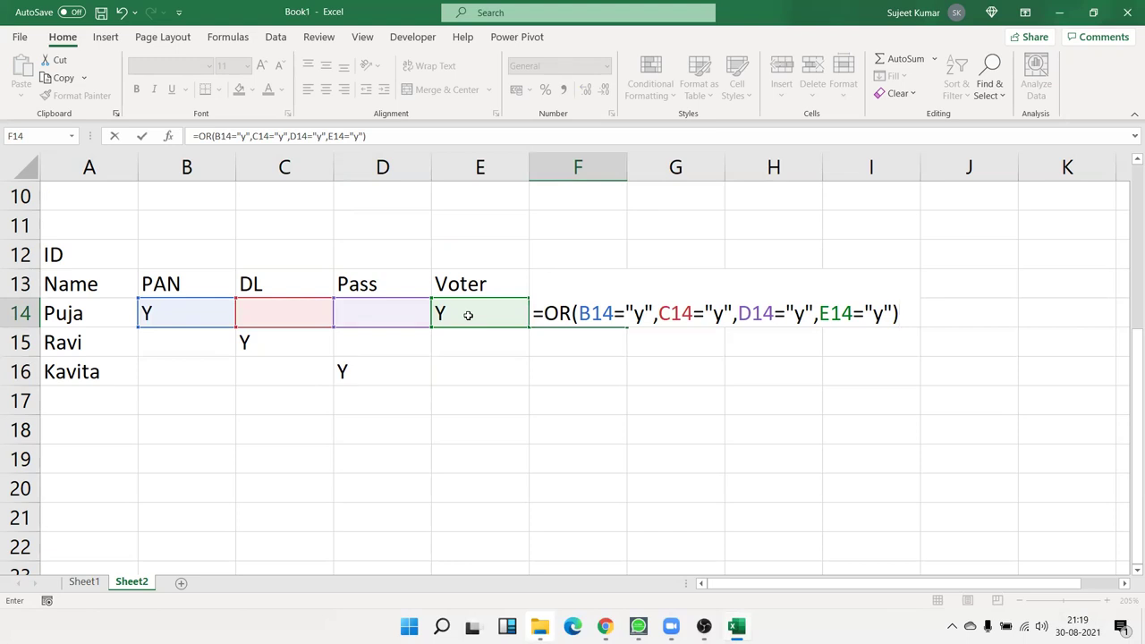
pyautogui.press('Return')
# Copy Puja's PAN Y mark from B14 into C14:E14 to test the OR result.
pyautogui.press('Up')
pyautogui.press('Left')
pyautogui.press('Left')
pyautogui.press('Left')
pyautogui.press('Left')
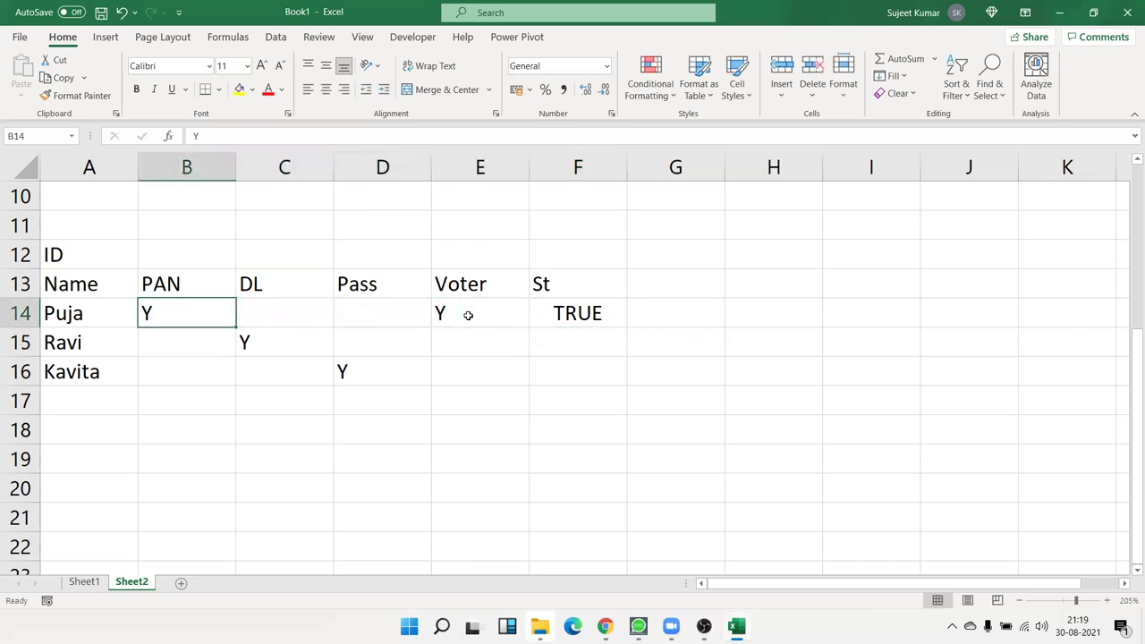
pyautogui.hotkey('ctrl', 'c')
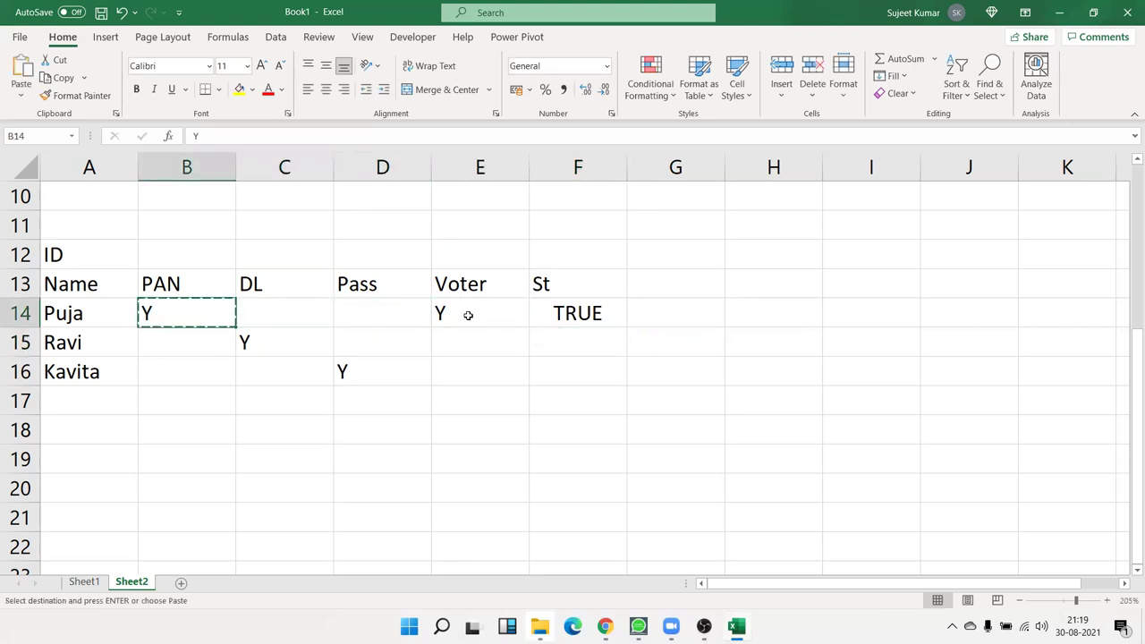
pyautogui.press('Right')
pyautogui.hotkey('shift', 'Right')
pyautogui.hotkey('shift', 'Right')
pyautogui.hotkey('ctrl', 'v')
pyautogui.press('Escape')
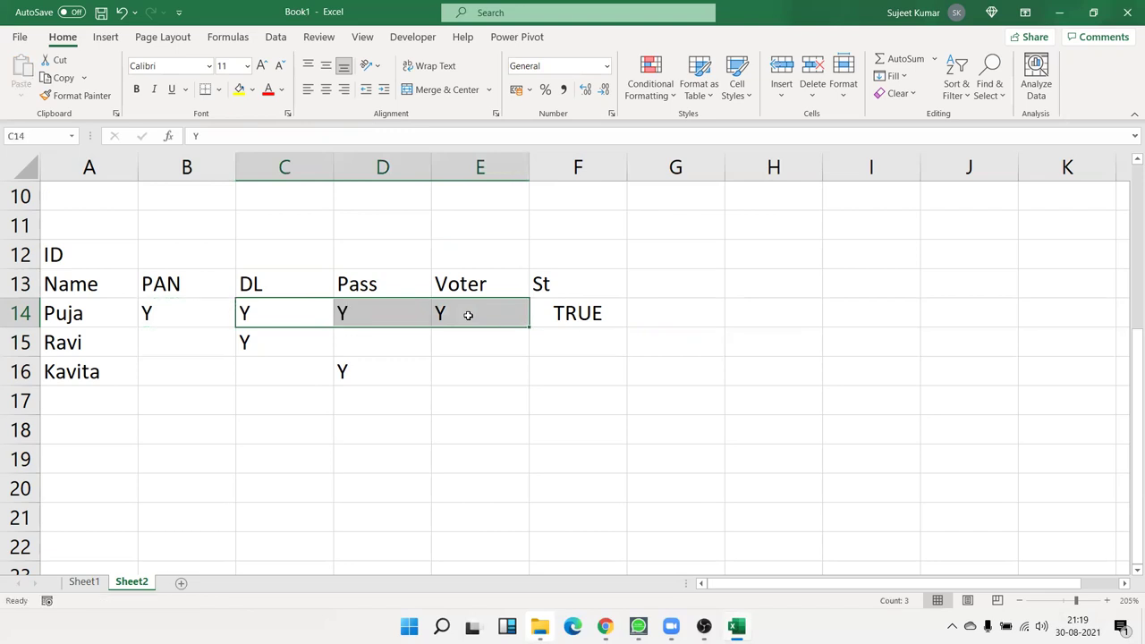
# Clear the test Y marks from C14:D14 and reopen F14's formula for editing.
pyautogui.press('Left')
pyautogui.press('Right')
pyautogui.hotkey('shift', 'Right')
pyautogui.hotkey('shift', 'Right')
pyautogui.hotkey('ctrl', 'v')
pyautogui.hotkey('shift', 'Left')
pyautogui.press('Delete')
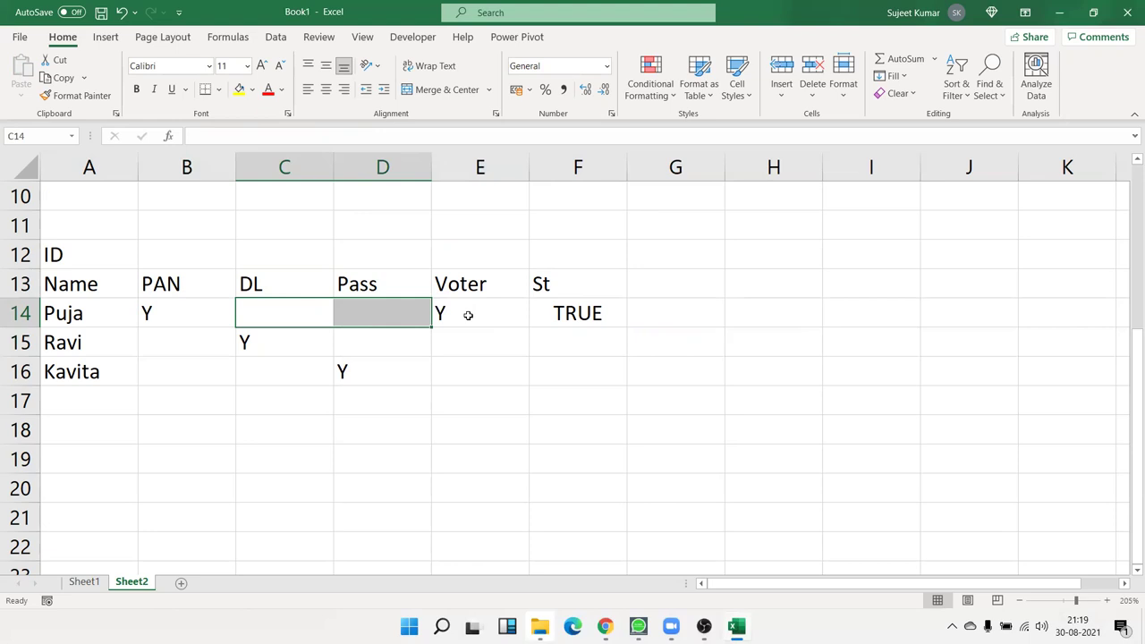
pyautogui.press('Right')
pyautogui.press('Right')
pyautogui.press('Right')
pyautogui.press('Right')
pyautogui.press('Left')
pyautogui.press('F2')
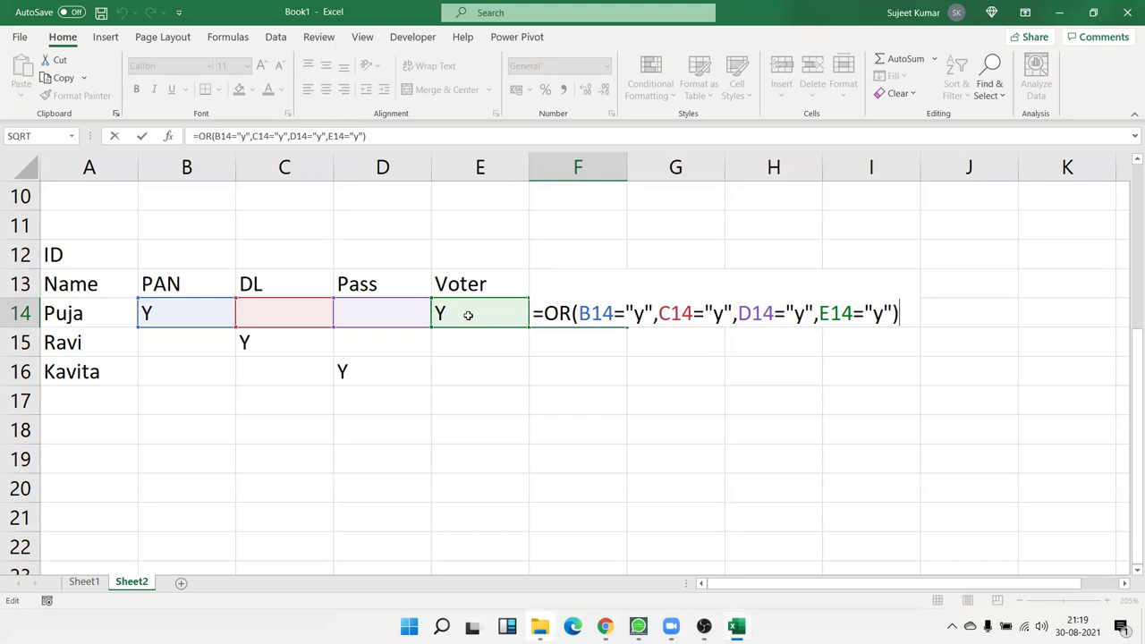
# Wrap F14's OR test in IF returning "OK" or "Pening", so Puja shows OK.
pyautogui.press('Return')
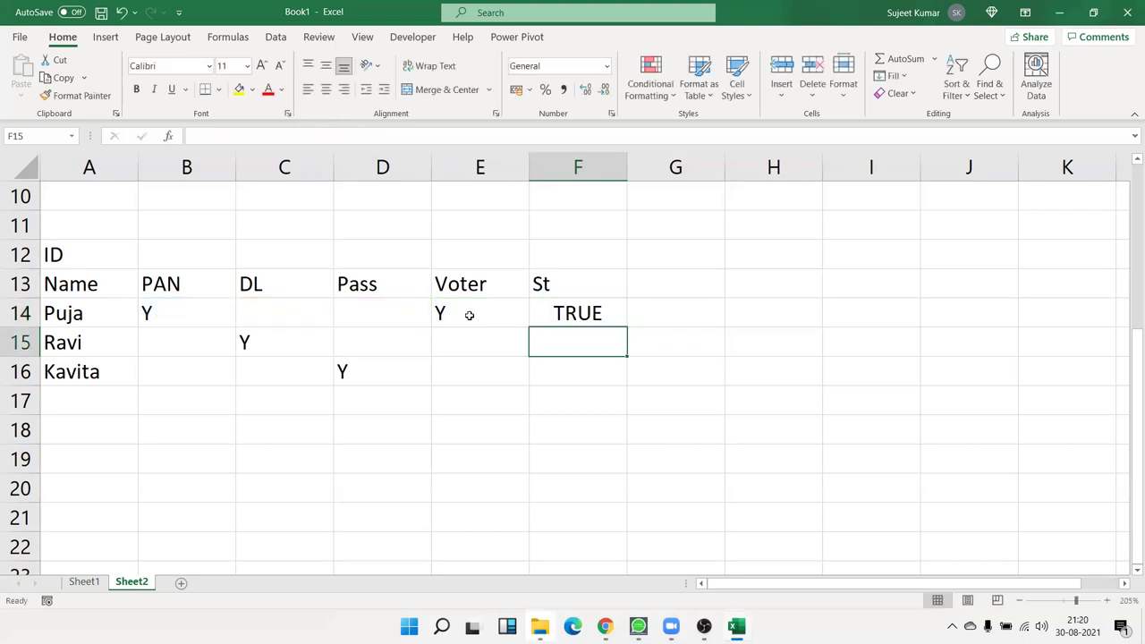
pyautogui.doubleClick(591, 304)
pyautogui.click(555, 314)
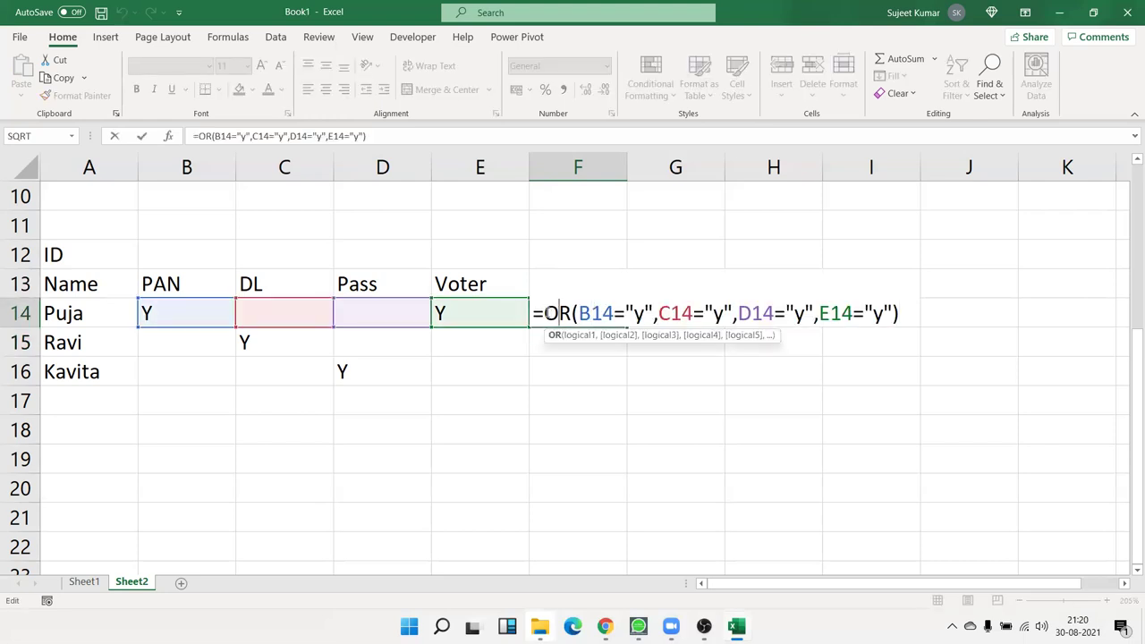
pyautogui.click(546, 313)
pyautogui.write('if')
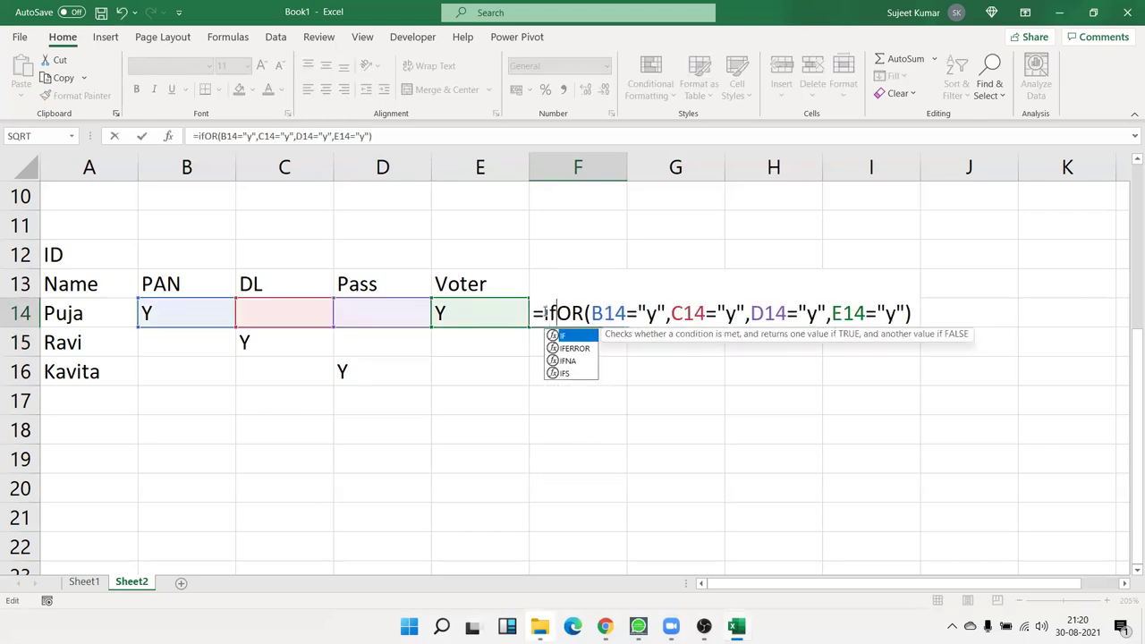
pyautogui.press('Tab')
pyautogui.click(928, 315)
pyautogui.write('.')
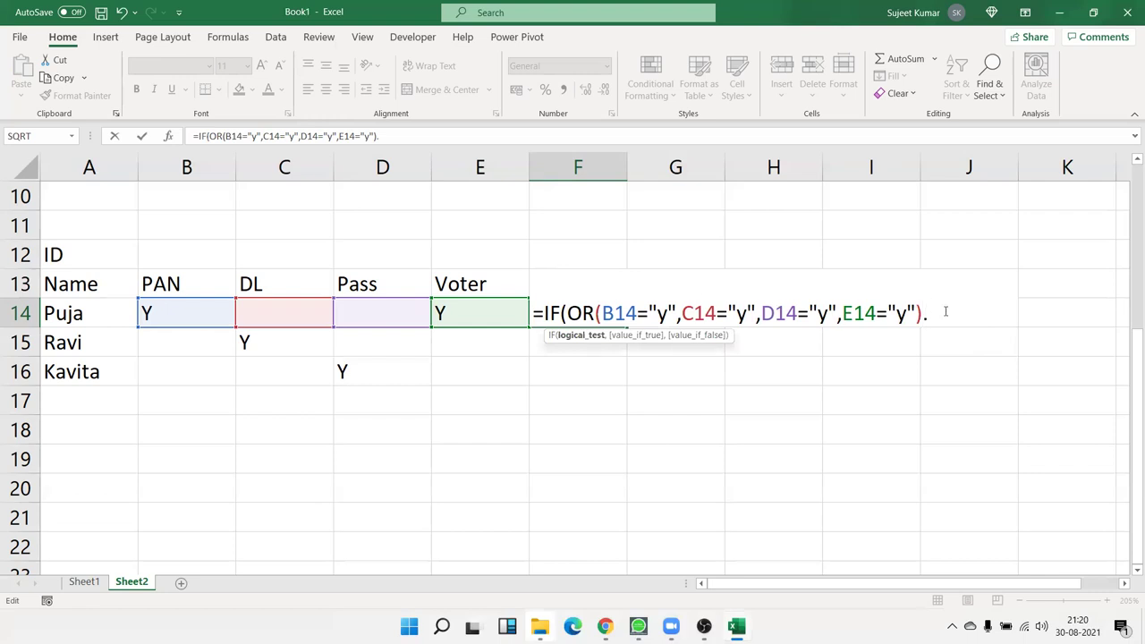
pyautogui.press('BackSpace')
pyautogui.write(',"OK')
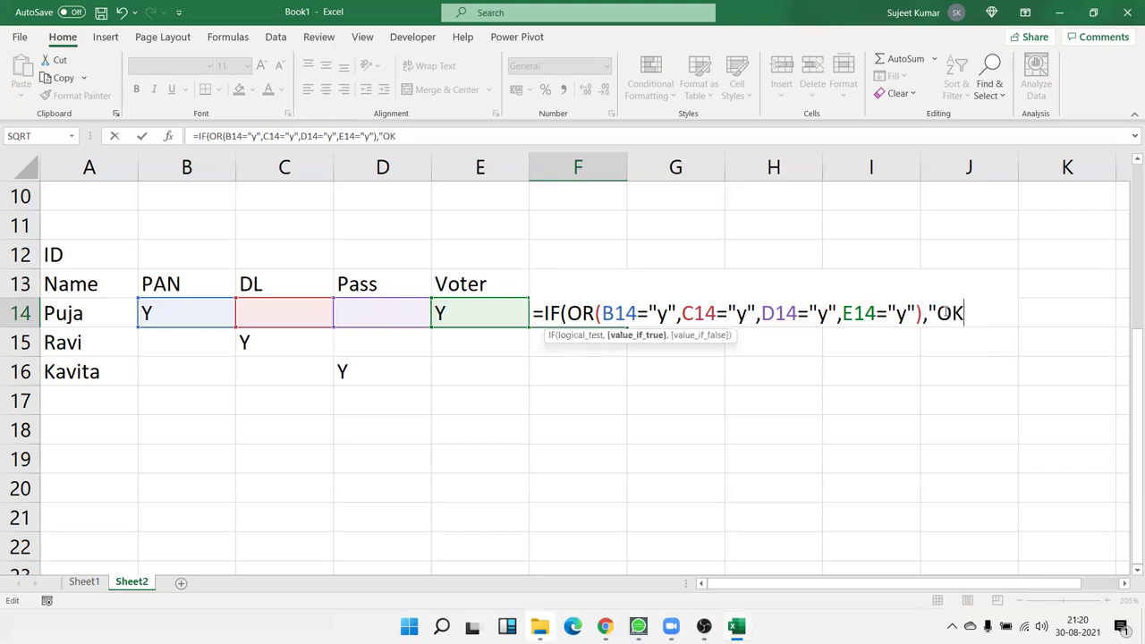
pyautogui.write('","Pening')
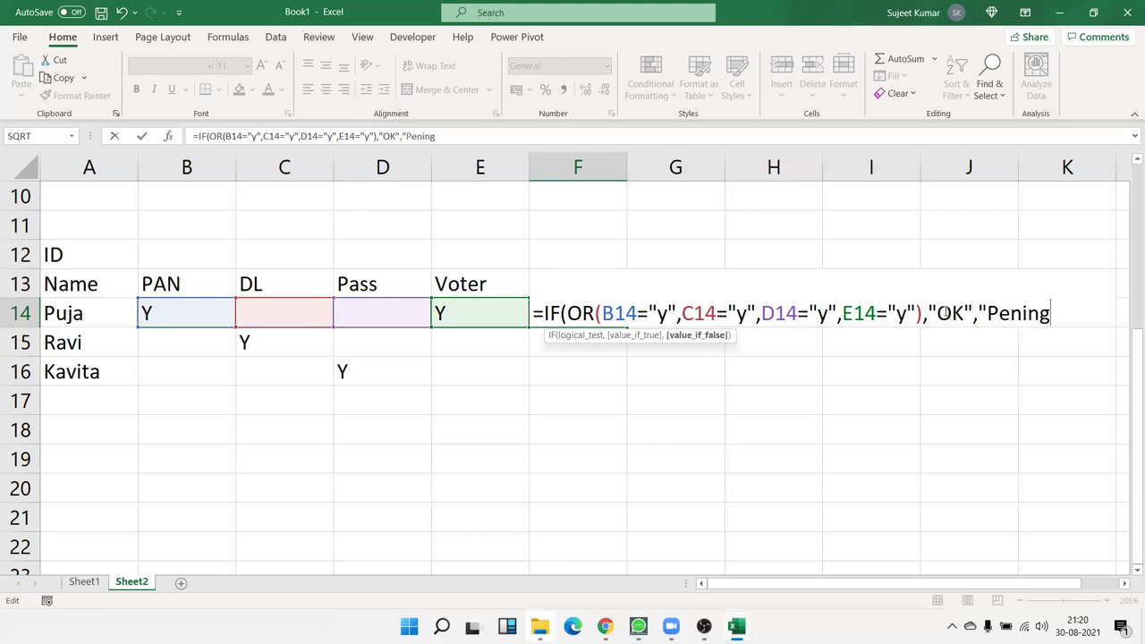
pyautogui.write('"')
pyautogui.press('Return')
pyautogui.press('Return')
pyautogui.press('Up')
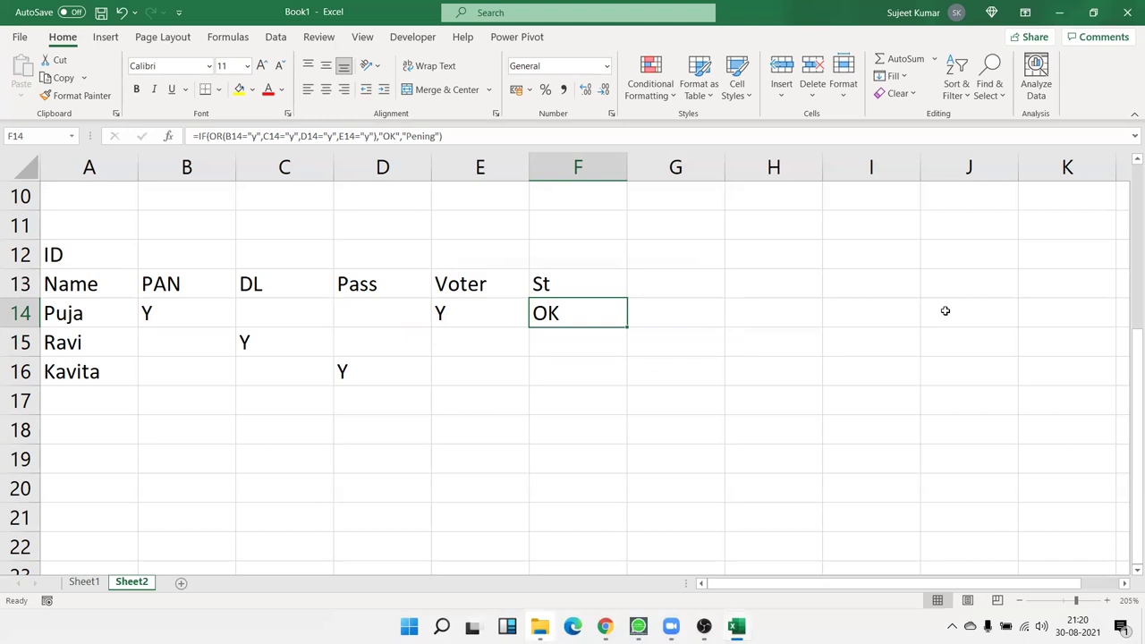
# Copy the header row and Puja's row to A18 below the table.
pyautogui.moveTo(118, 286)
pyautogui.mouseDown()
pyautogui.moveTo(360, 288)
pyautogui.moveTo(538, 317)
pyautogui.mouseUp()
pyautogui.hotkey('ctrl', 'c')
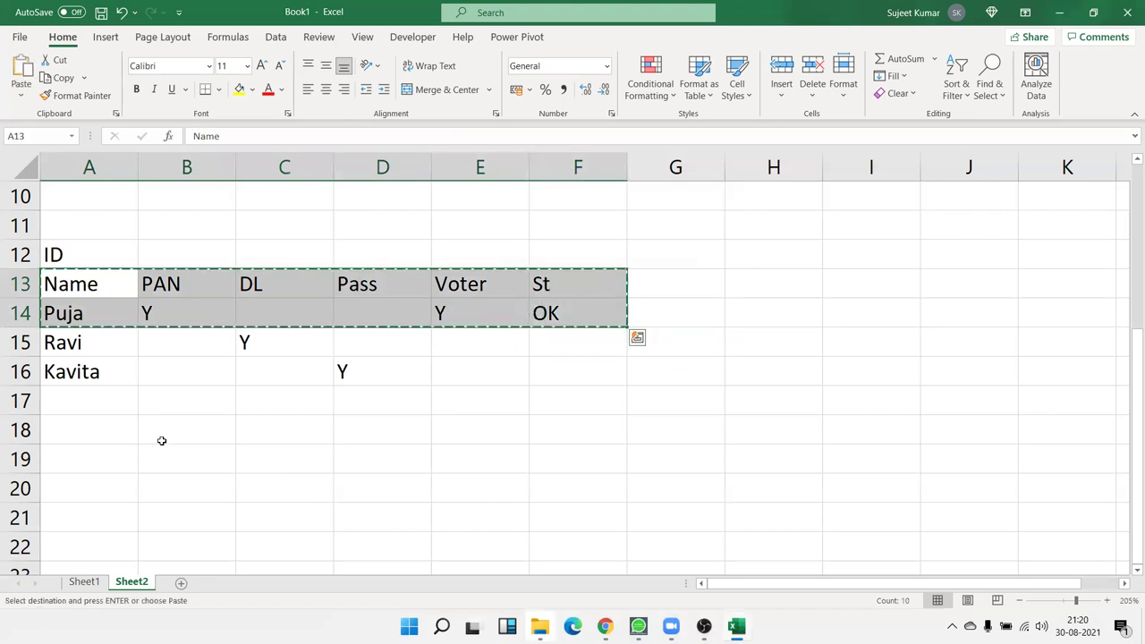
pyautogui.click(138, 434)
pyautogui.click(103, 428)
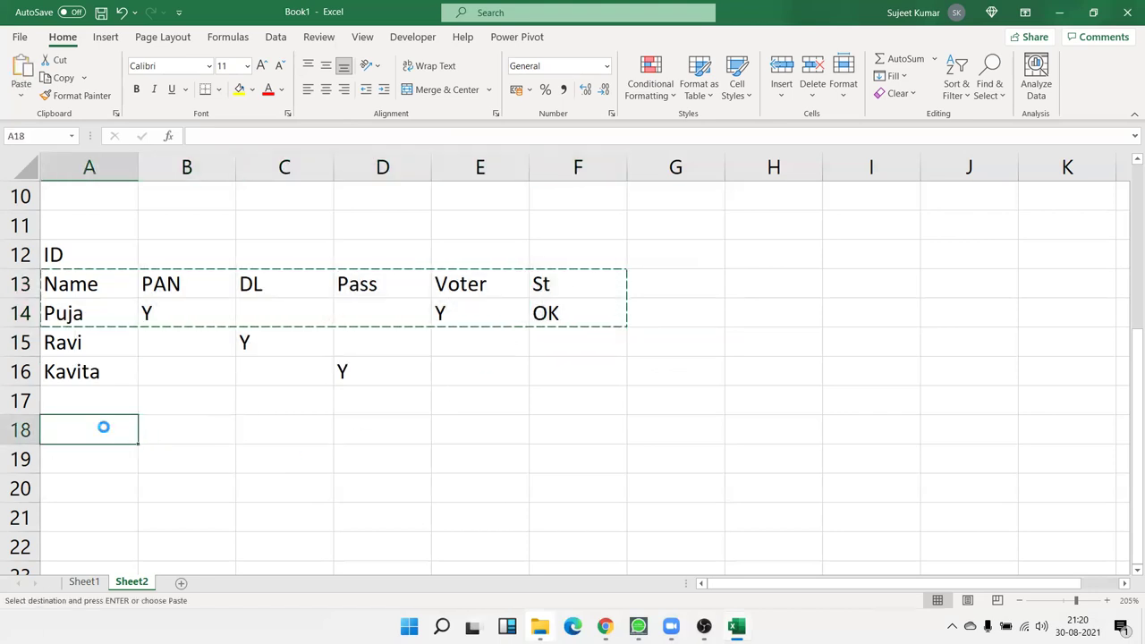
pyautogui.hotkey('ctrl', 'v')
pyautogui.press('Escape')
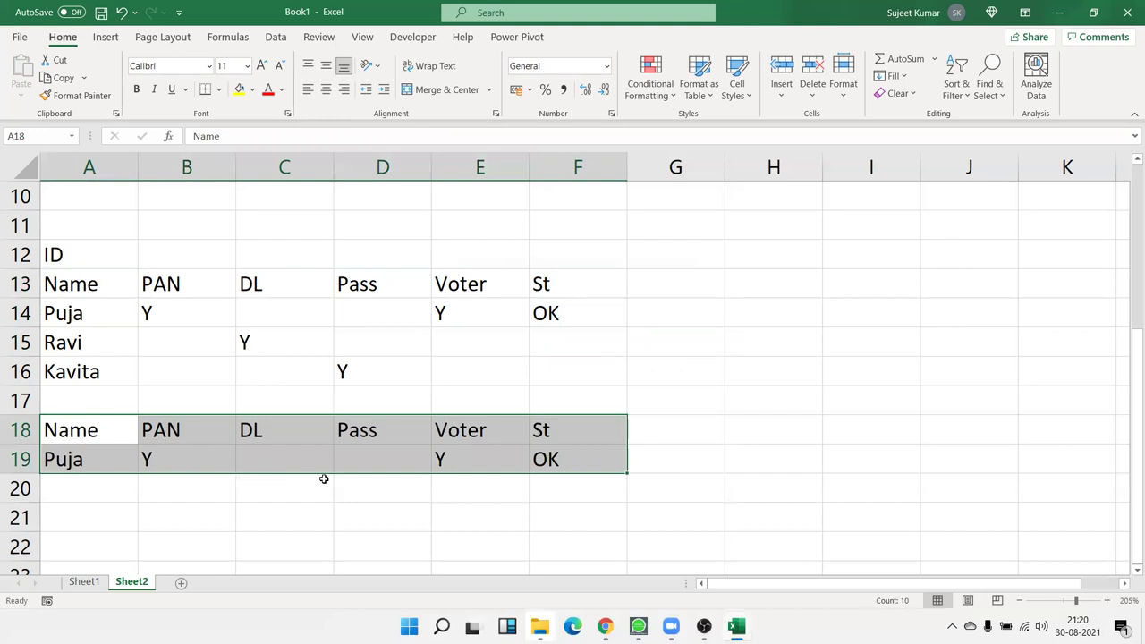
# Clear the copied formula from St cell F19.
pyautogui.click(392, 505)
pyautogui.click(544, 462)
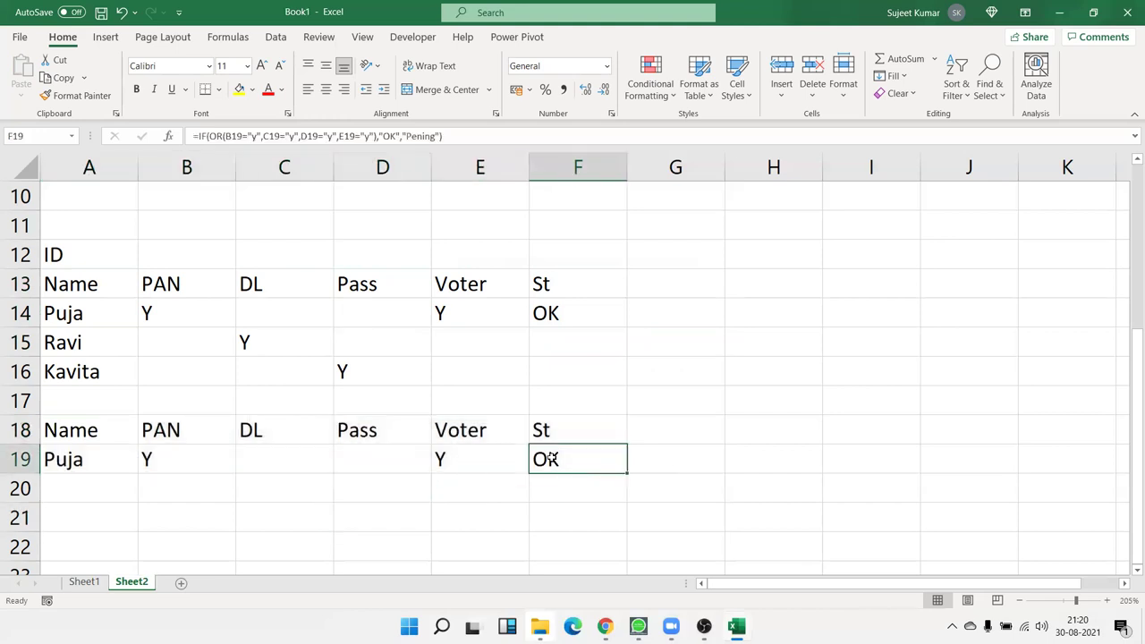
pyautogui.doubleClick(552, 463)
pyautogui.press('Escape')
pyautogui.press('Delete')
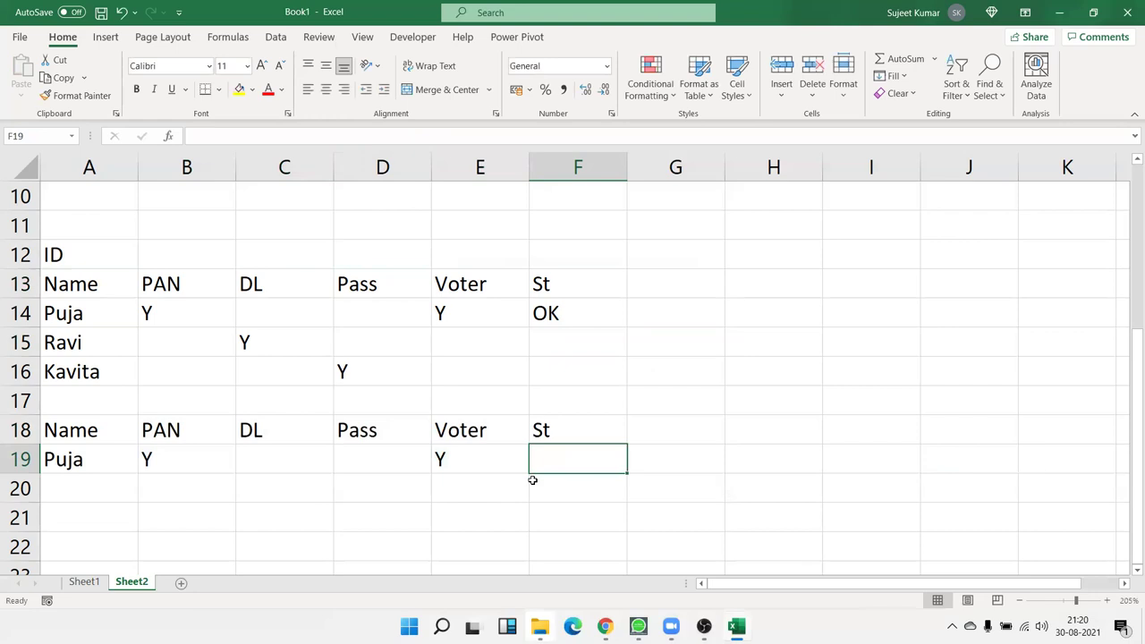
# Fill B19 yellow and C19:E19 light green.
pyautogui.press('Left')
pyautogui.press('Left')
pyautogui.press('Left')
pyautogui.hotkey('shift', 'Right')
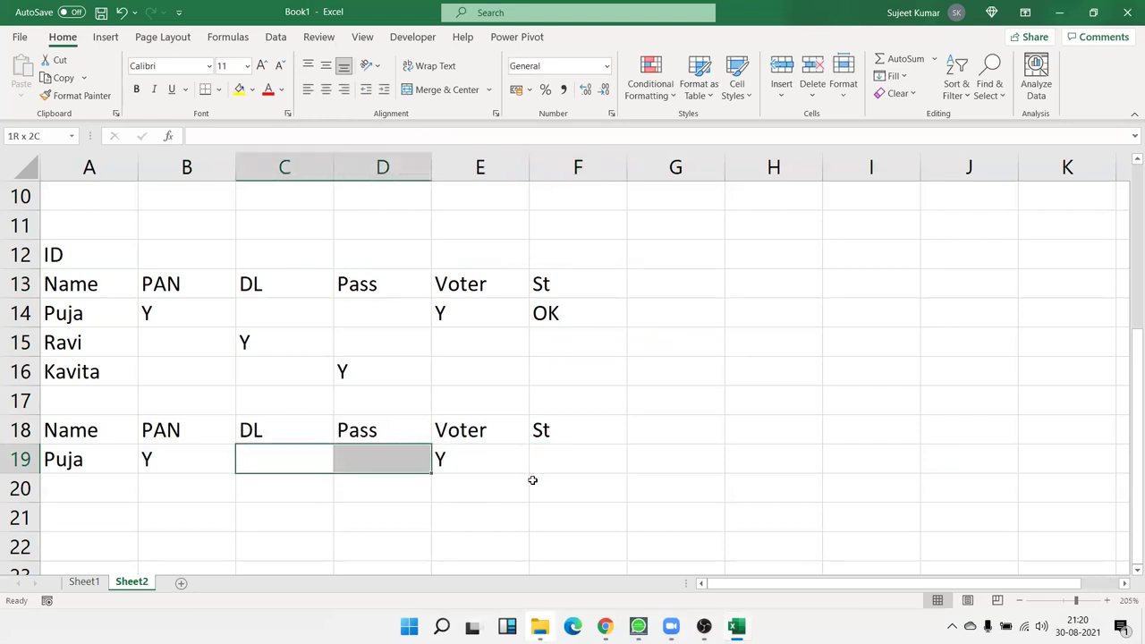
pyautogui.press('Left')
pyautogui.click(239, 90)
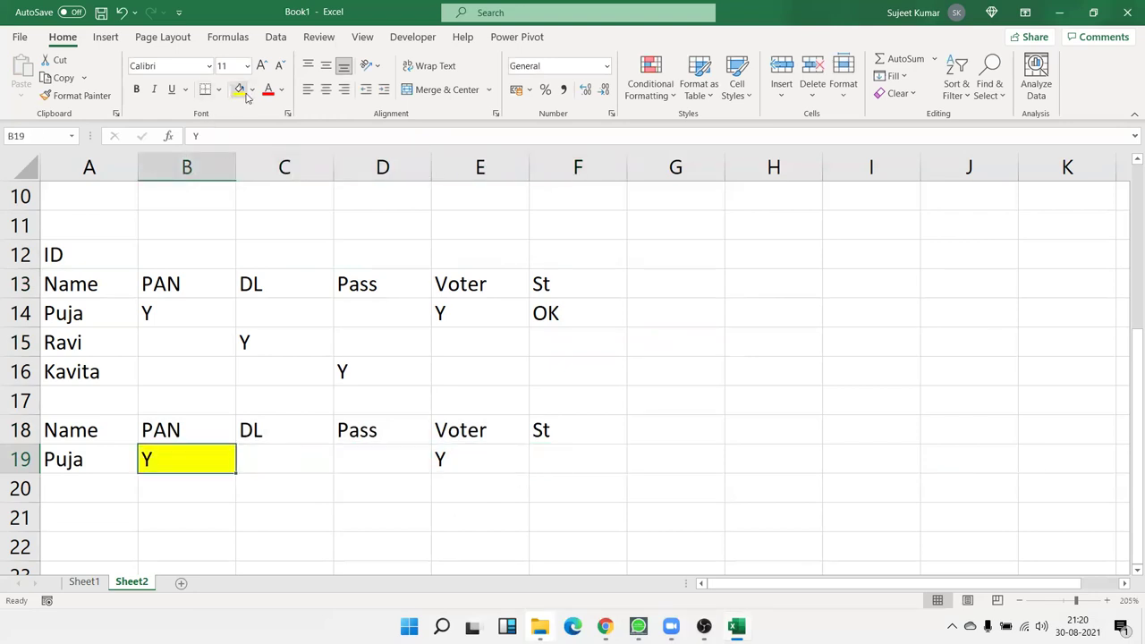
pyautogui.moveTo(287, 449); pyautogui.dragTo(476, 460)
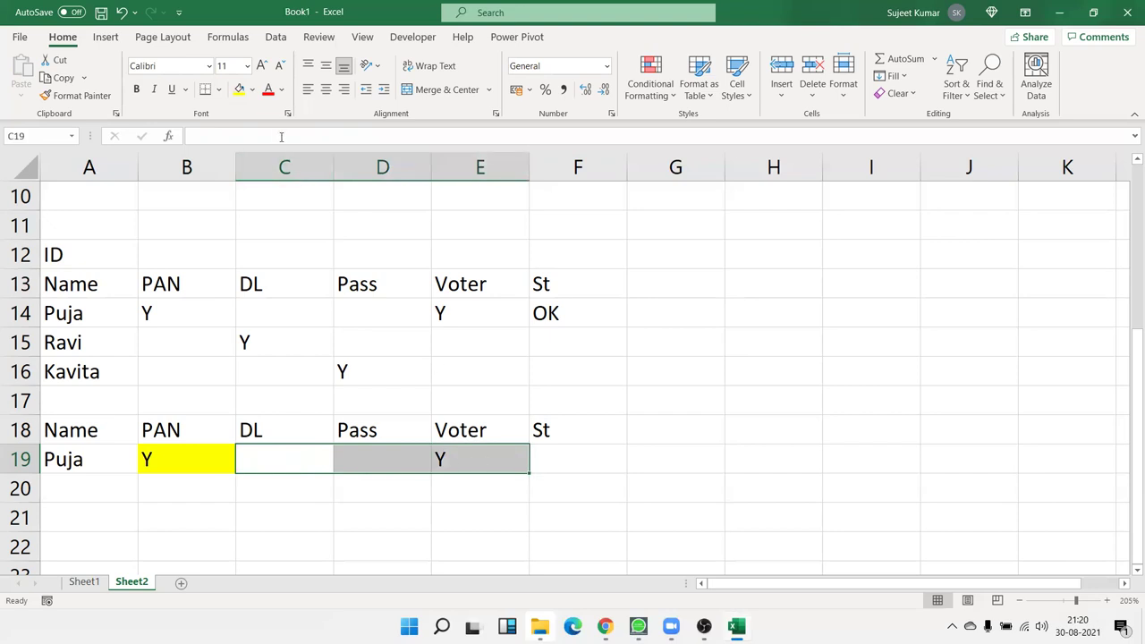
pyautogui.click(252, 91)
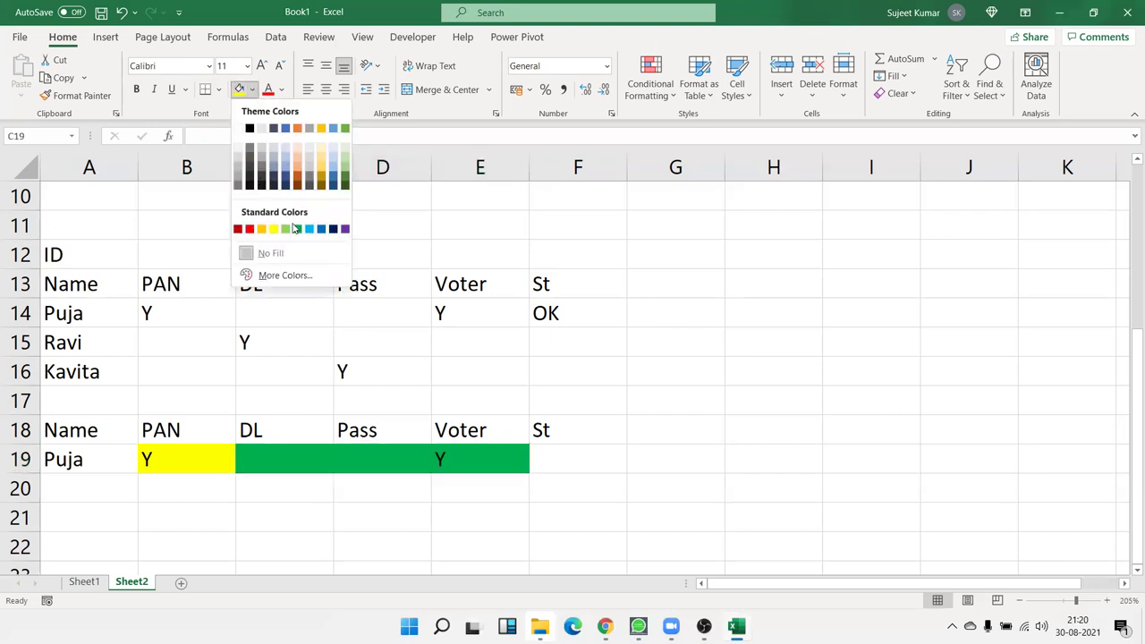
pyautogui.click(288, 230)
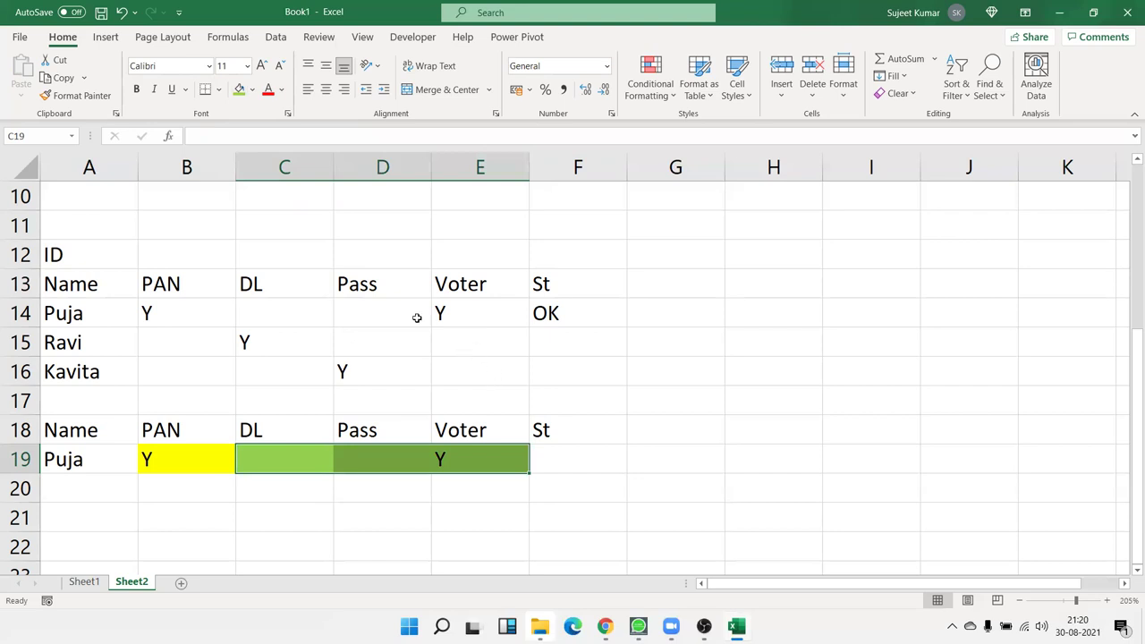
pyautogui.click(288, 482)
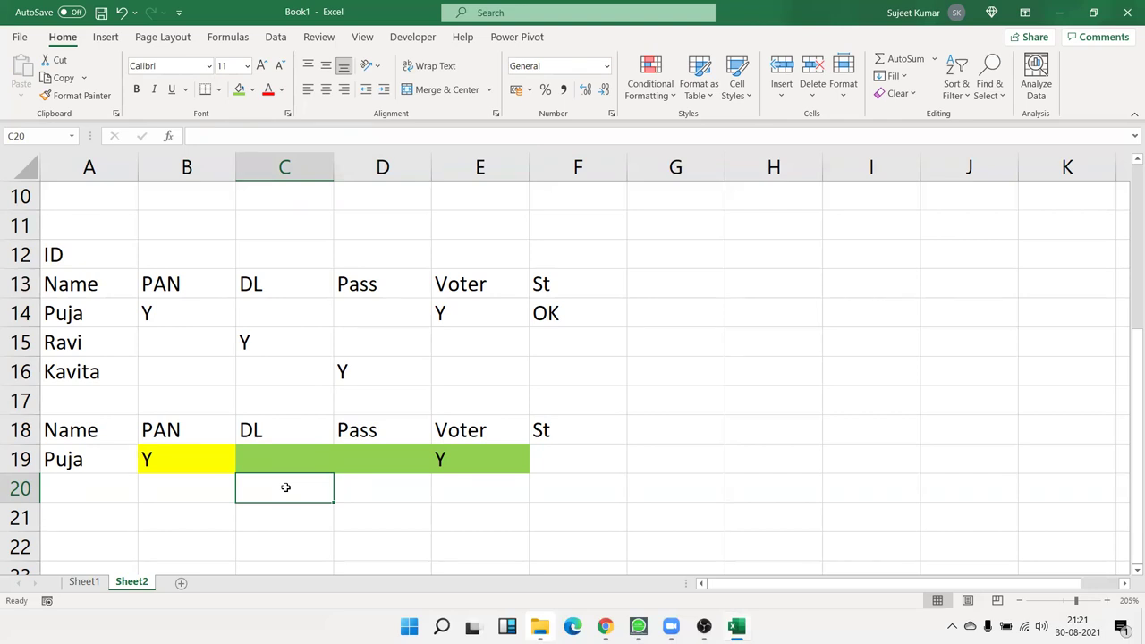
pyautogui.press('Up')
pyautogui.press('Right')
pyautogui.press('Right')
pyautogui.press('Right')
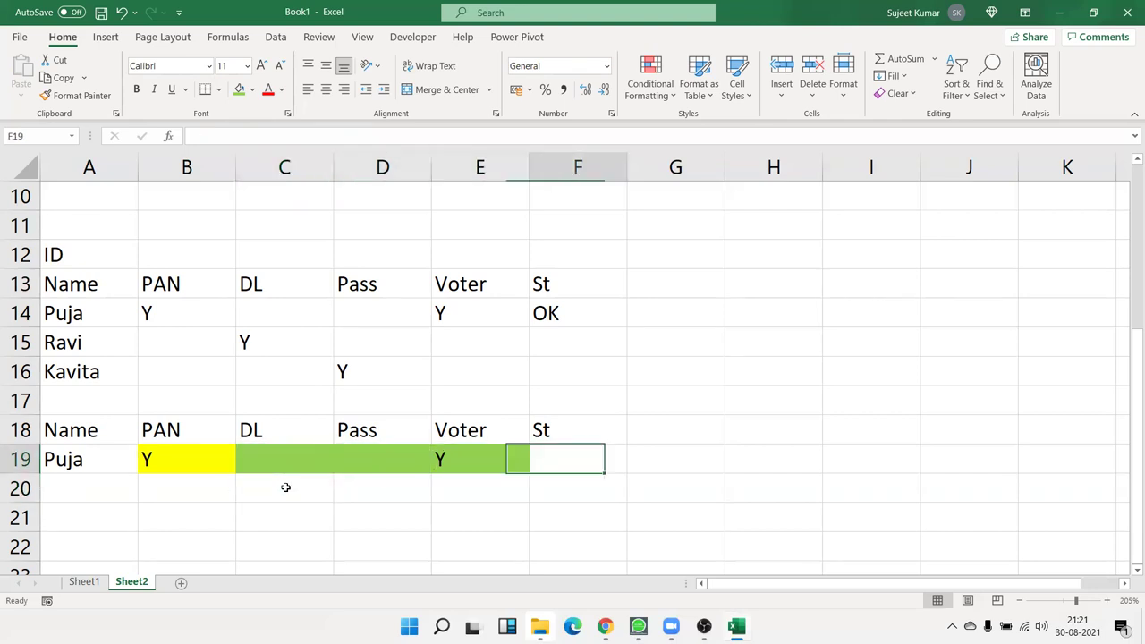
# Start an AND formula in F19 with the condition B19="y".
pyautogui.write('=and')
pyautogui.press('Tab')
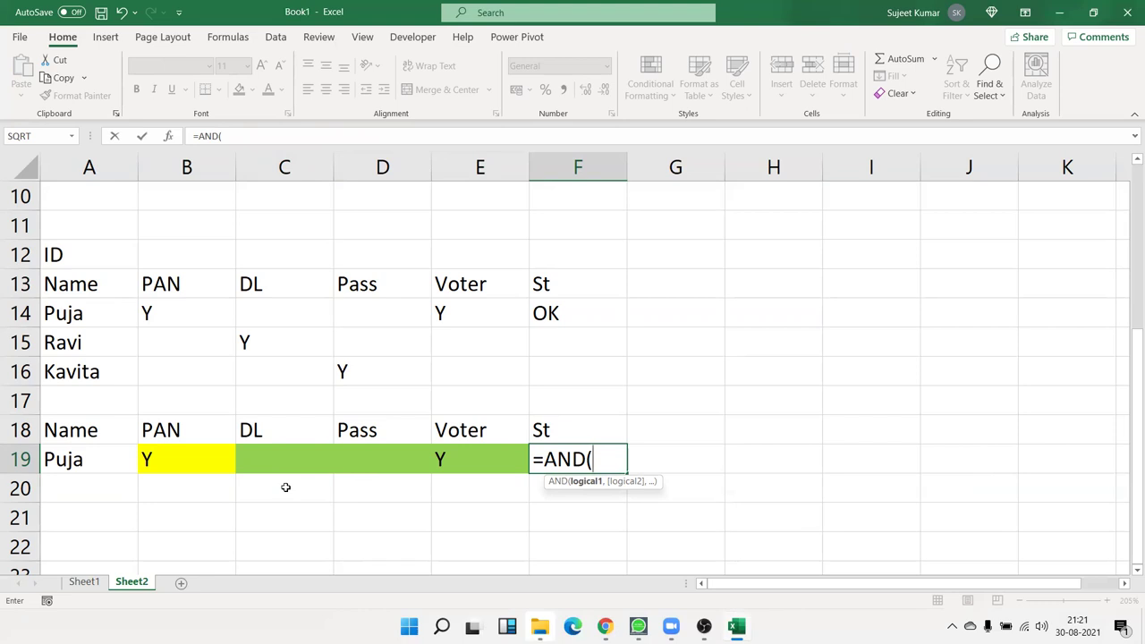
pyautogui.click(177, 472)
pyautogui.write('="y')
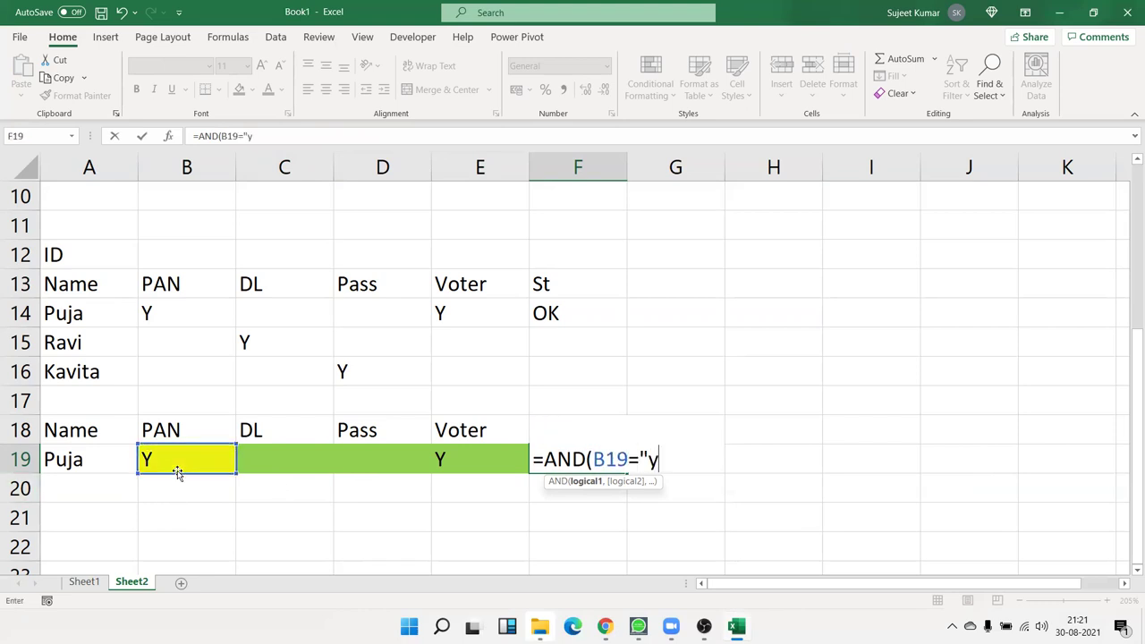
pyautogui.write('"')
pyautogui.write(',')
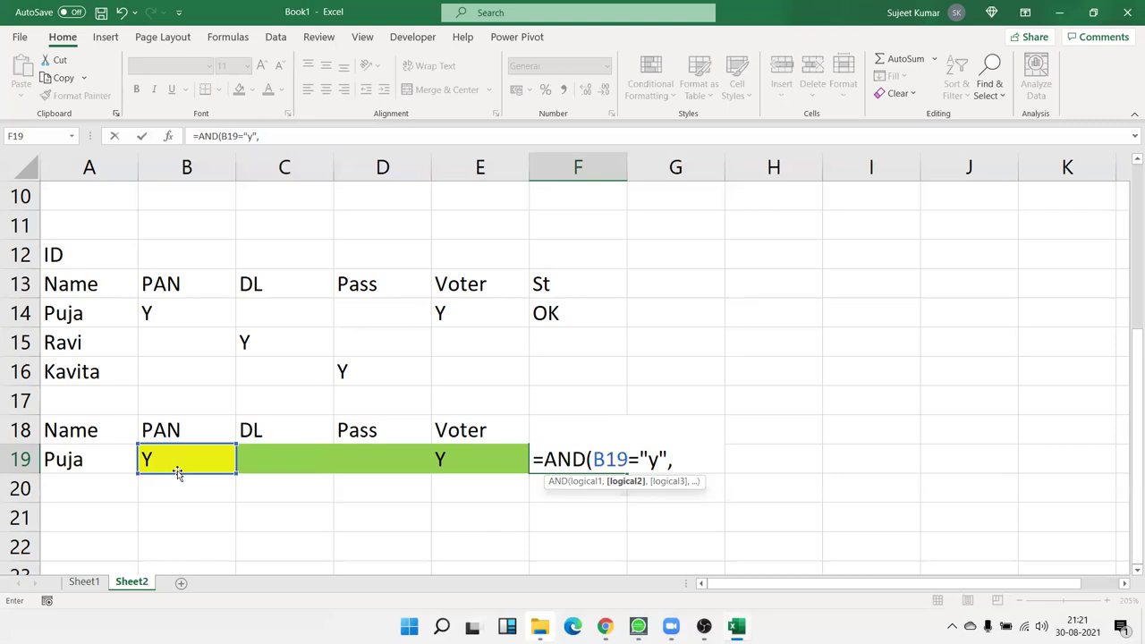
# Add OR(C19="y",D19="y",E19="y") to the AND, enter it, and accept Excel's correction.
pyautogui.write('or')
pyautogui.press('Tab')
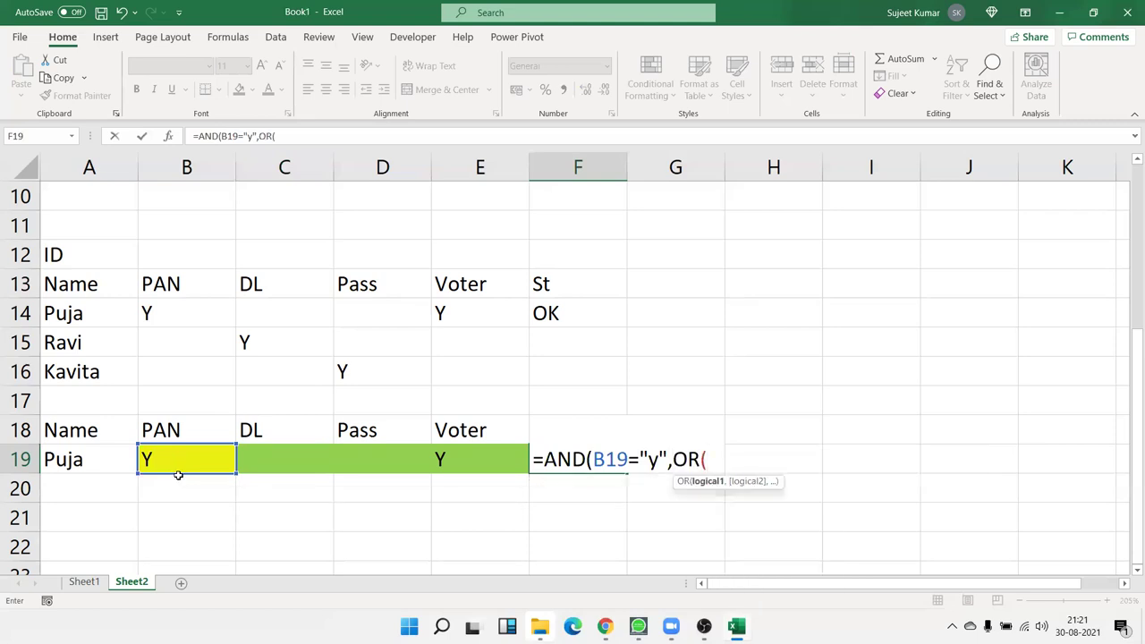
pyautogui.click(304, 463)
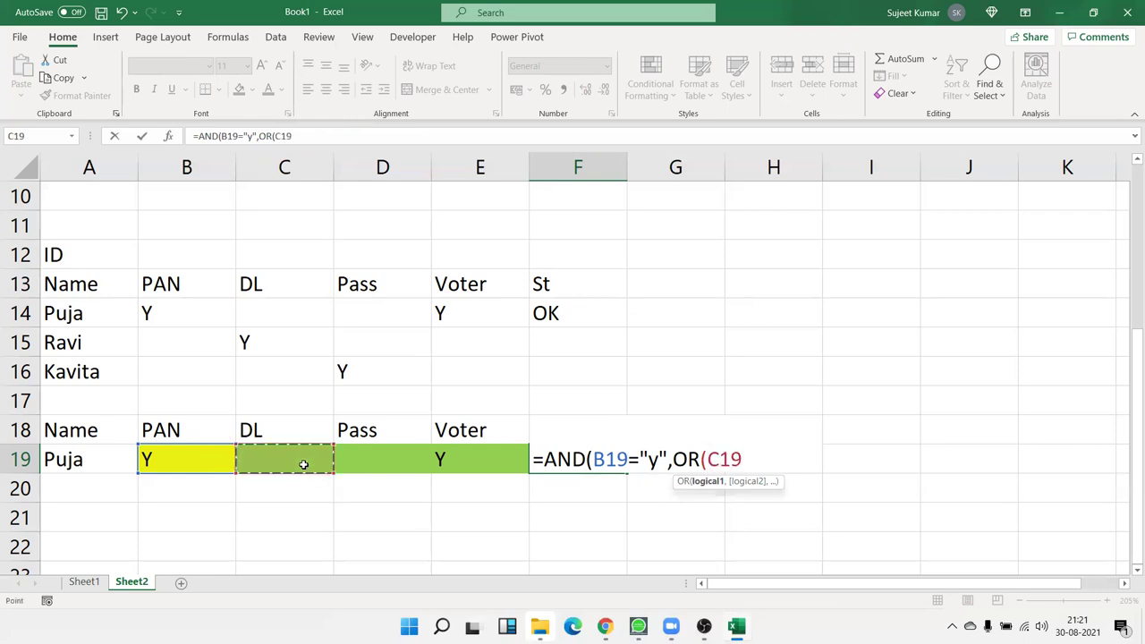
pyautogui.write('="y"')
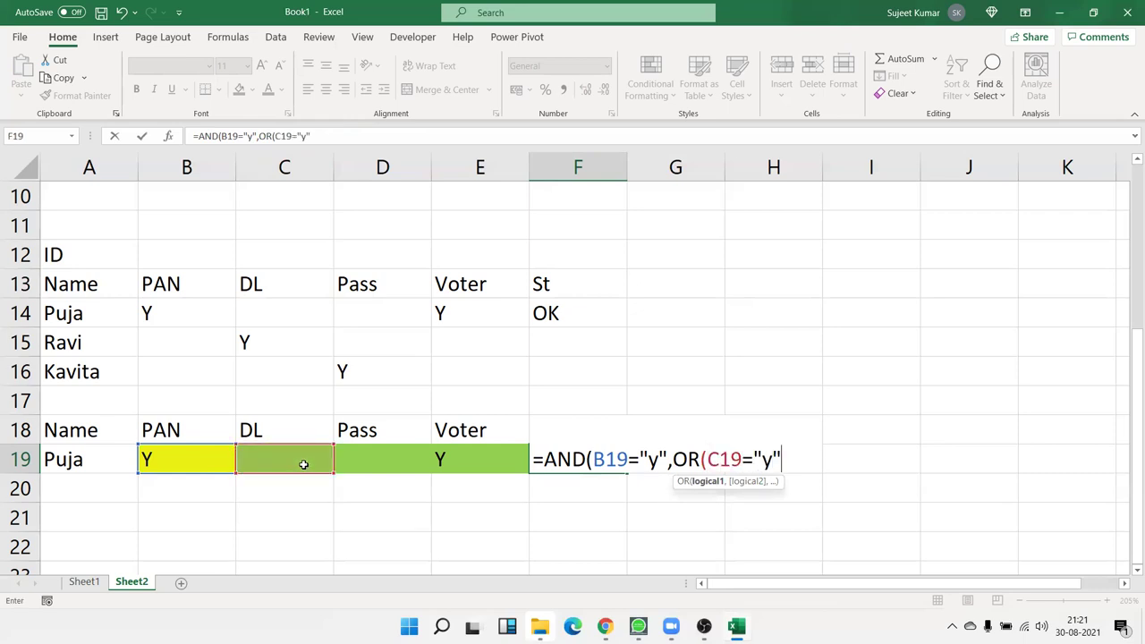
pyautogui.write(',')
pyautogui.click(368, 462)
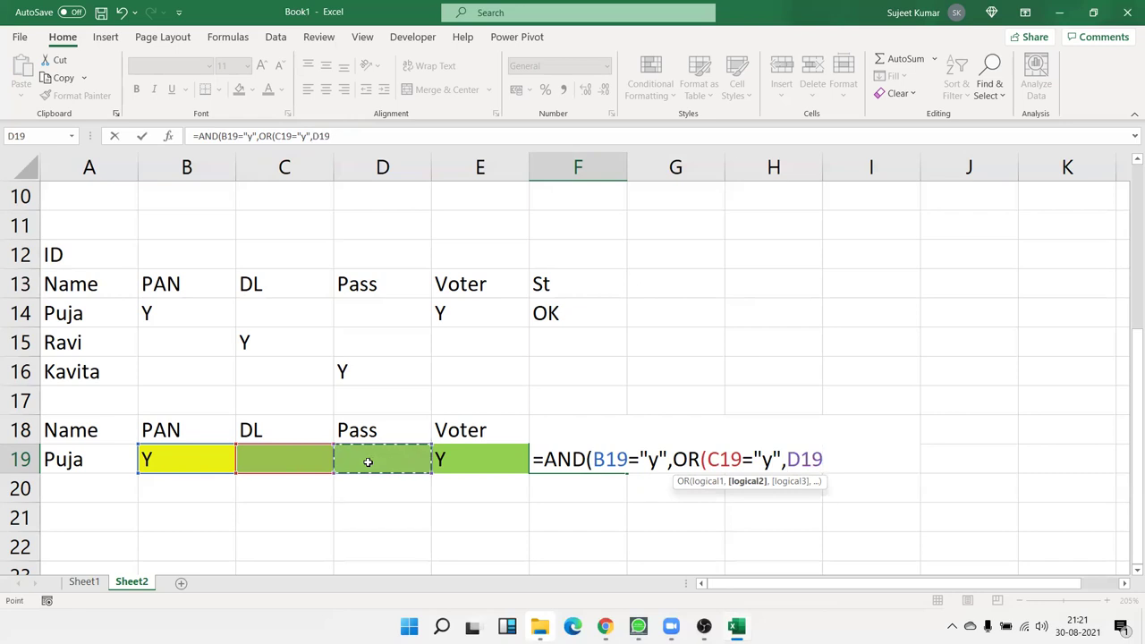
pyautogui.write('="y')
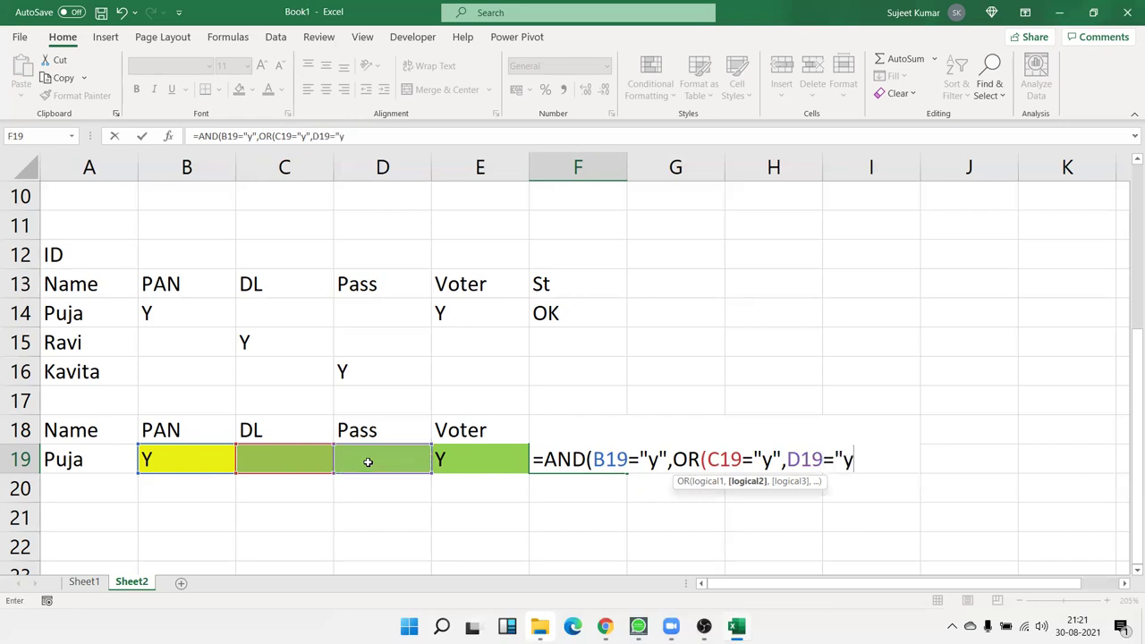
pyautogui.write('",')
pyautogui.click(441, 461)
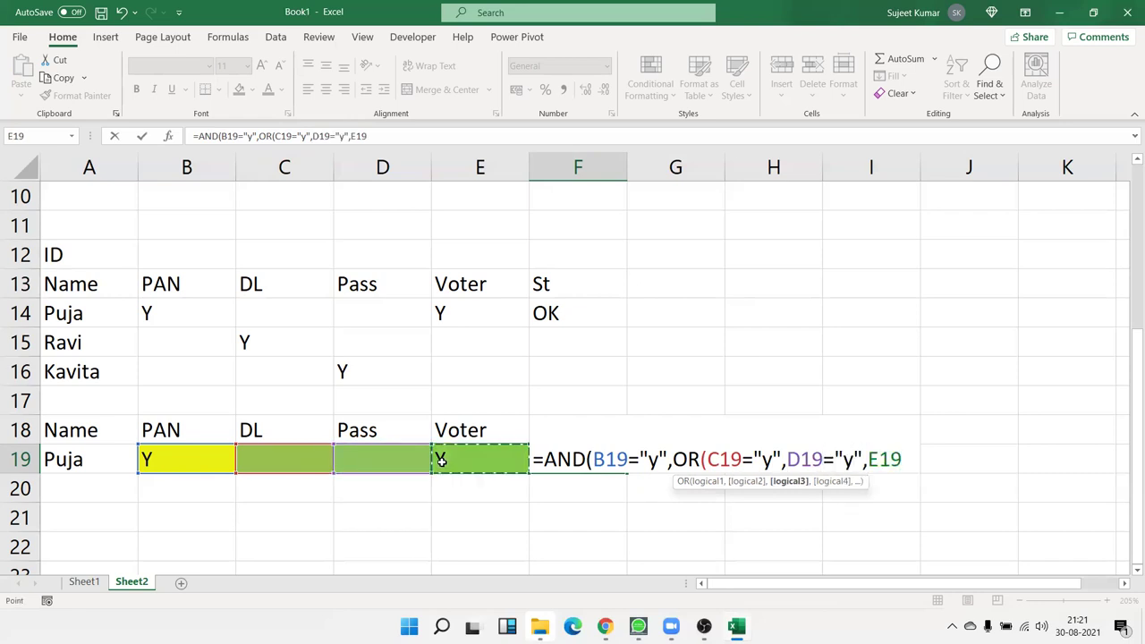
pyautogui.write('="y")')
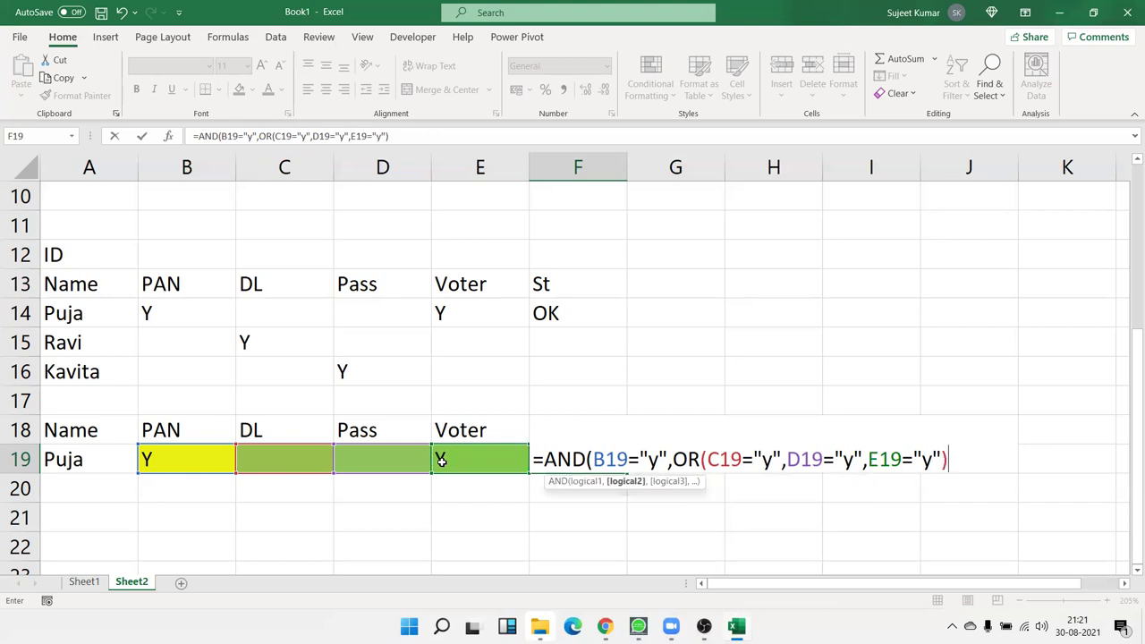
pyautogui.press('Return')
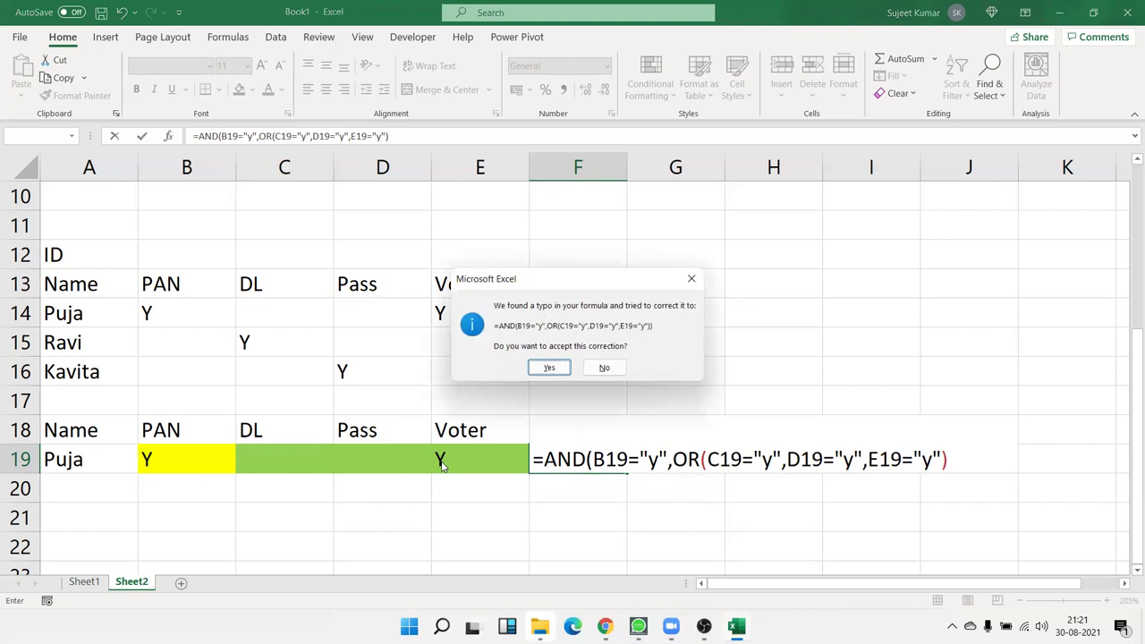
pyautogui.press('Return')
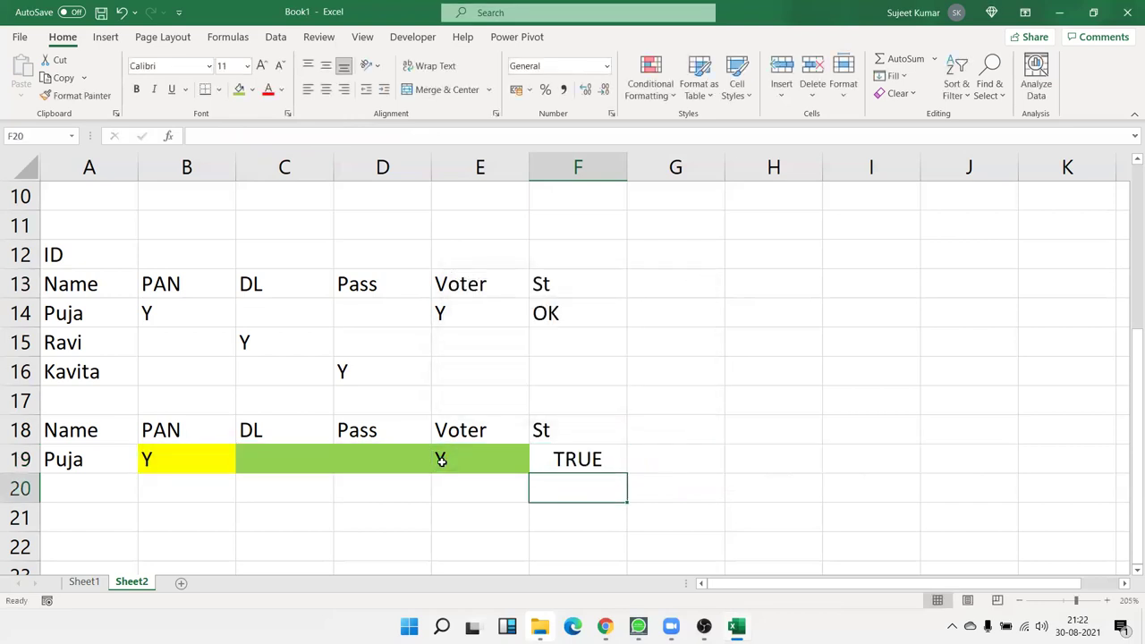
pyautogui.press('Up')
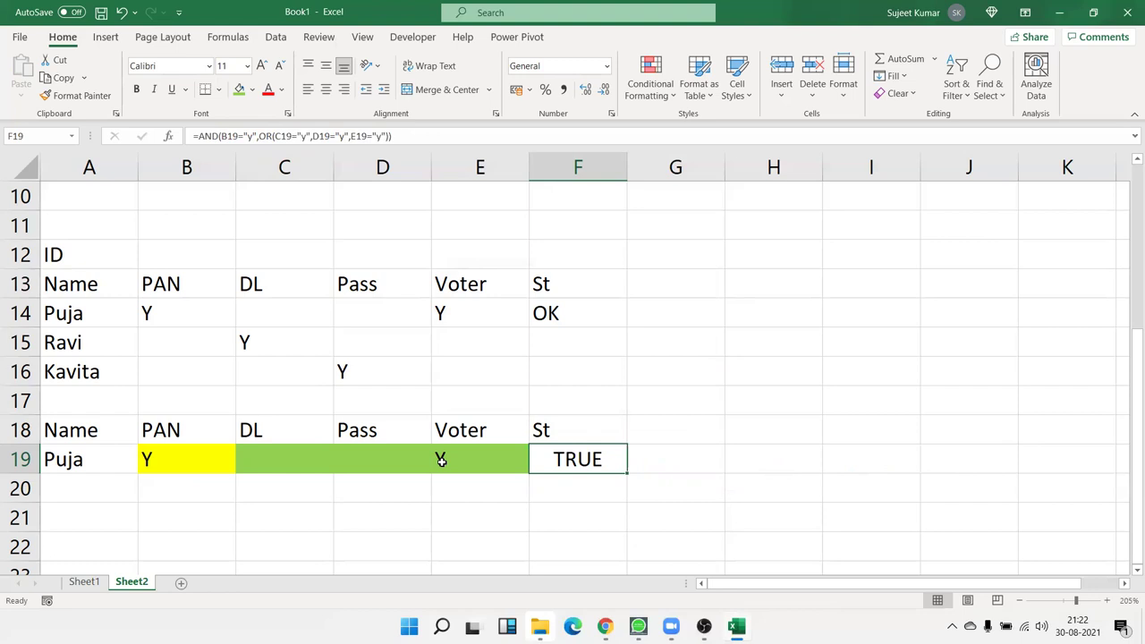
# Wrap F19's AND/OR test in IF returning "OK" or "Pending", so Puja shows OK.
pyautogui.press('F2')
pyautogui.press('Escape')
pyautogui.press('F2')
pyautogui.press('Left')
pyautogui.press('Left')
pyautogui.press('Left')
pyautogui.press('Left')
pyautogui.press('Left')
pyautogui.press('Left')
pyautogui.press('Left')
pyautogui.press('Left')
pyautogui.press('Left')
pyautogui.press('Left')
pyautogui.press('Left')
pyautogui.press('Left')
pyautogui.press('Left')
pyautogui.press('Left')
pyautogui.press('Left')
pyautogui.press('Left')
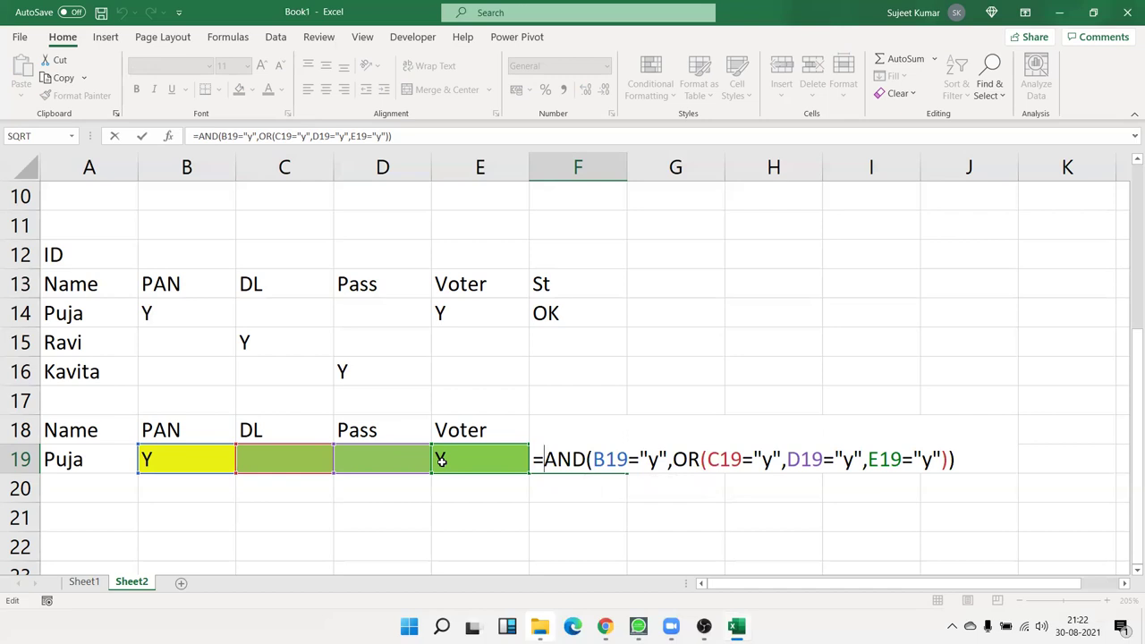
pyautogui.write('if')
pyautogui.press('Tab')
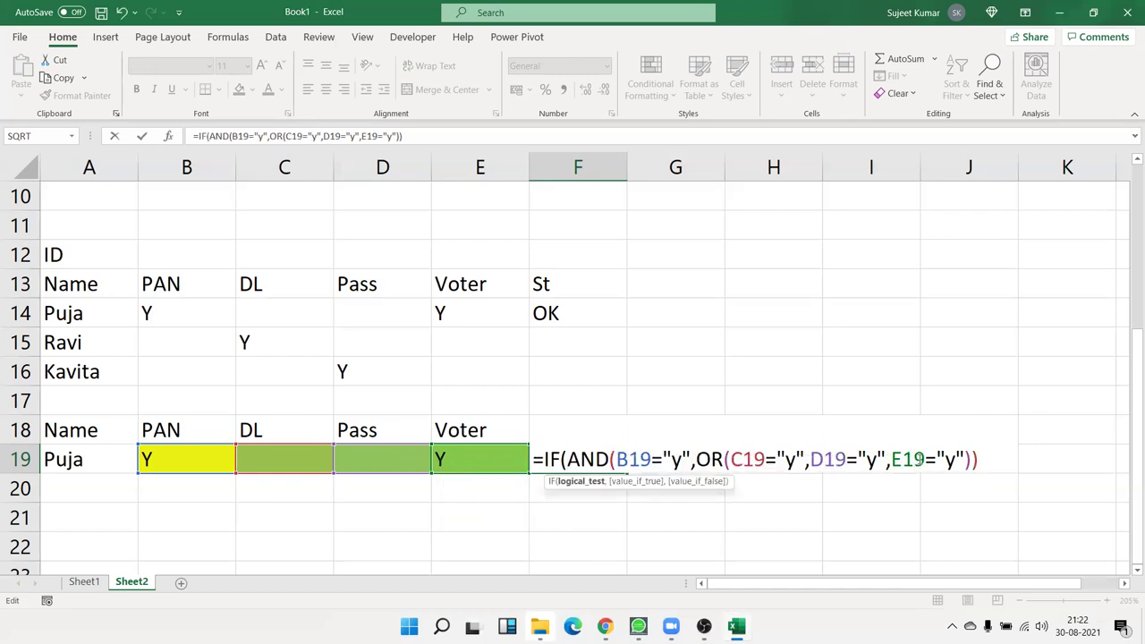
pyautogui.click(994, 456)
pyautogui.write(',"OK","Pending')
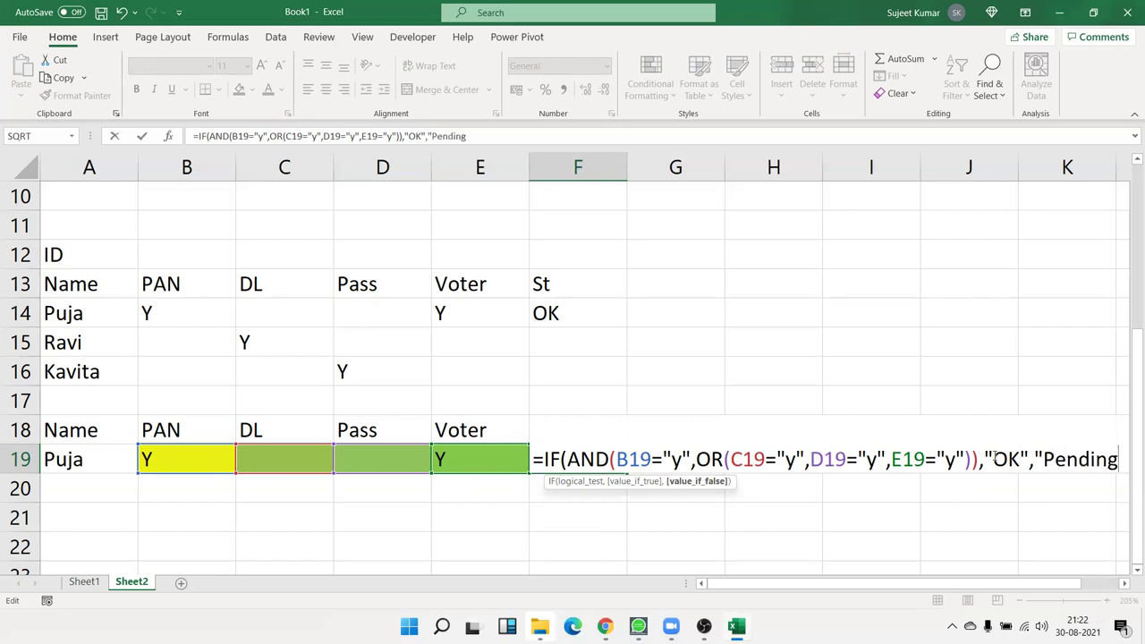
pyautogui.write('"')
pyautogui.press('Return')
pyautogui.press('Return')
pyautogui.press('Up')
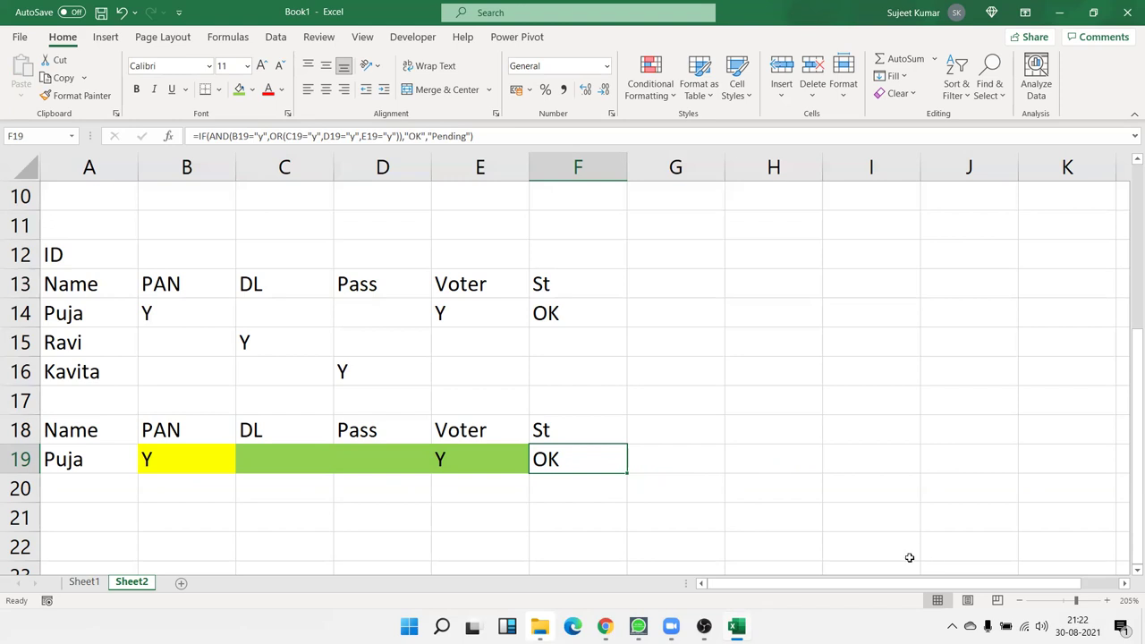
pyautogui.scroll(3, 910, 559)
# Check E7's Result formula and D3's score 88, then minimize Excel to the desktop.
pyautogui.click(465, 373)
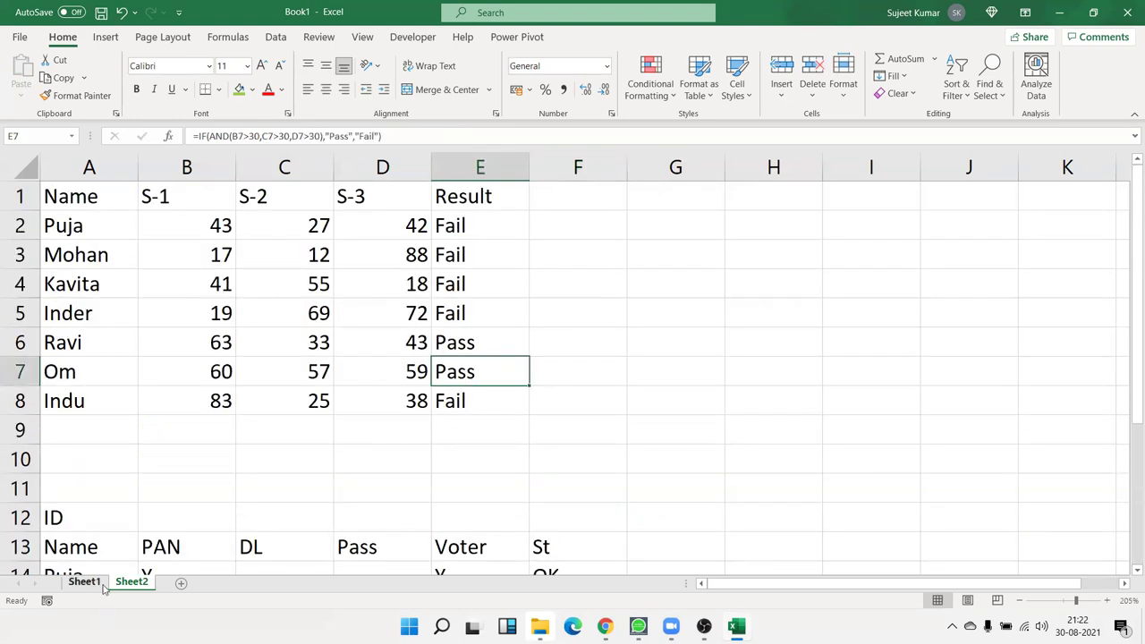
pyautogui.click(404, 247)
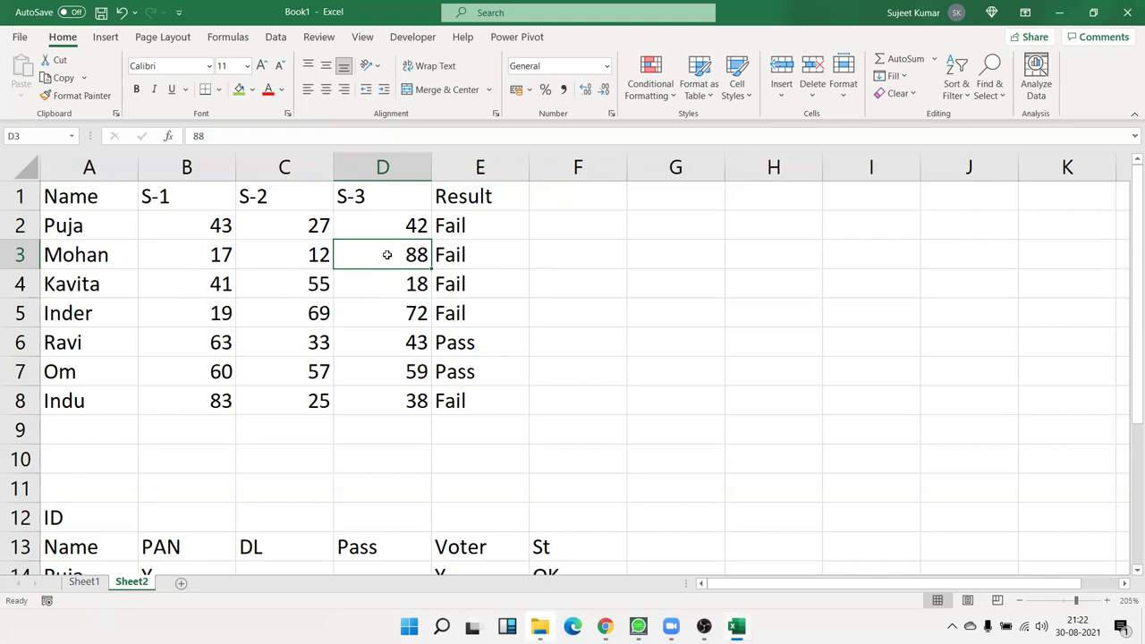
pyautogui.press('super+d')
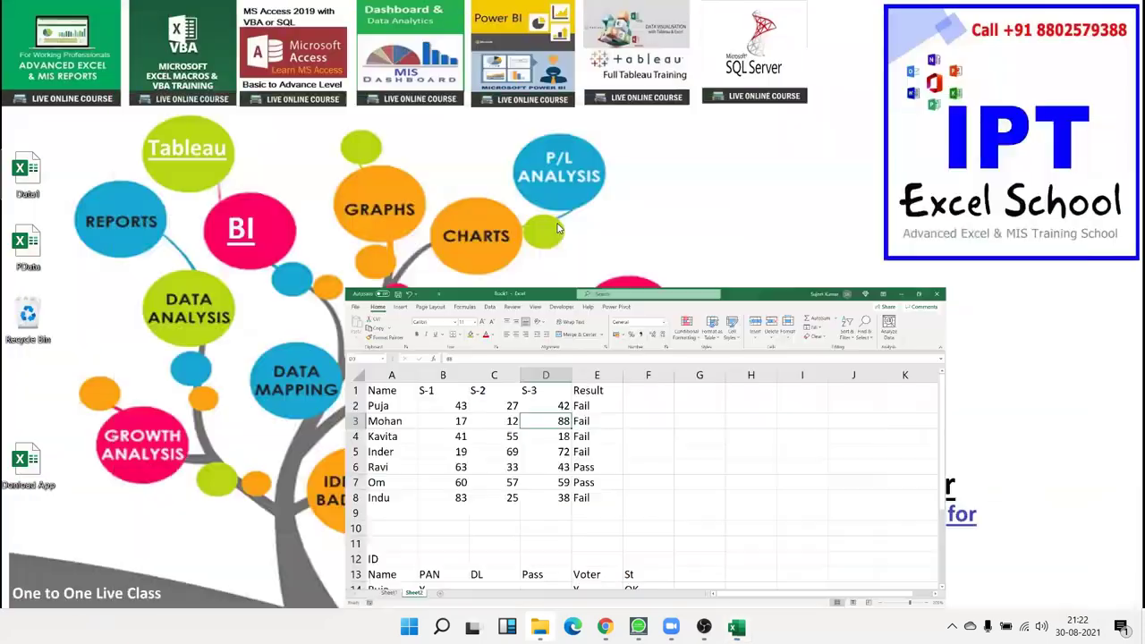